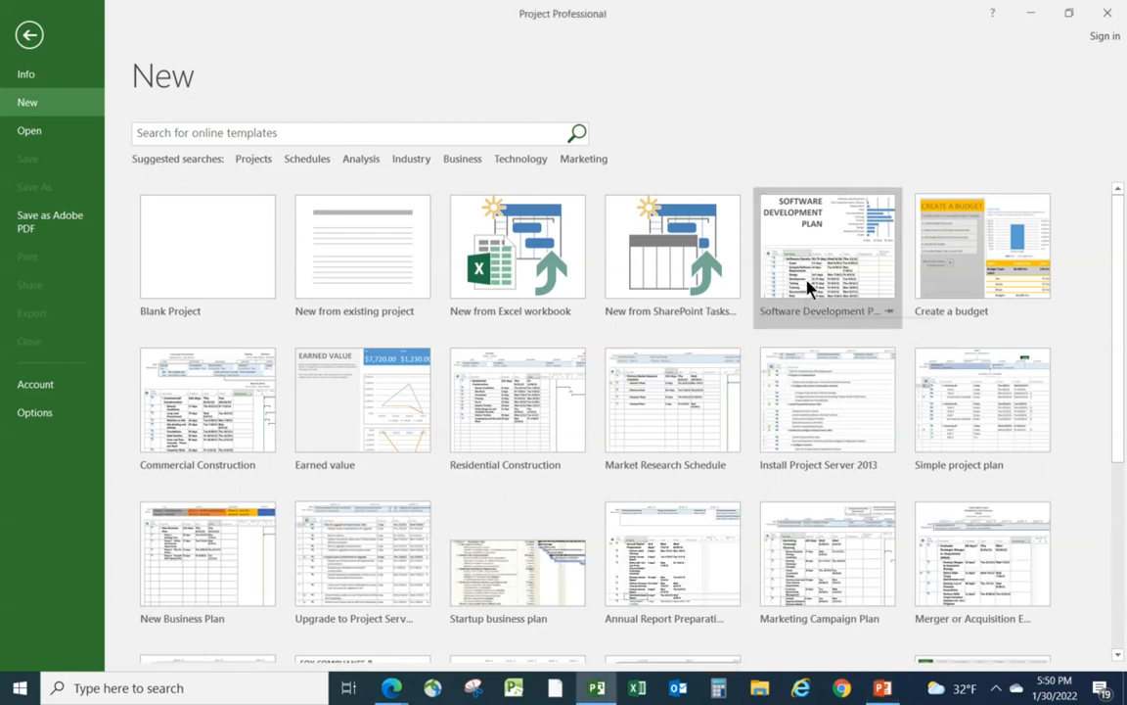
Create a new project from the Software Development Plan template with a start date of 2/1/2022
{"action": "left_click", "coordinate": [808, 278]}
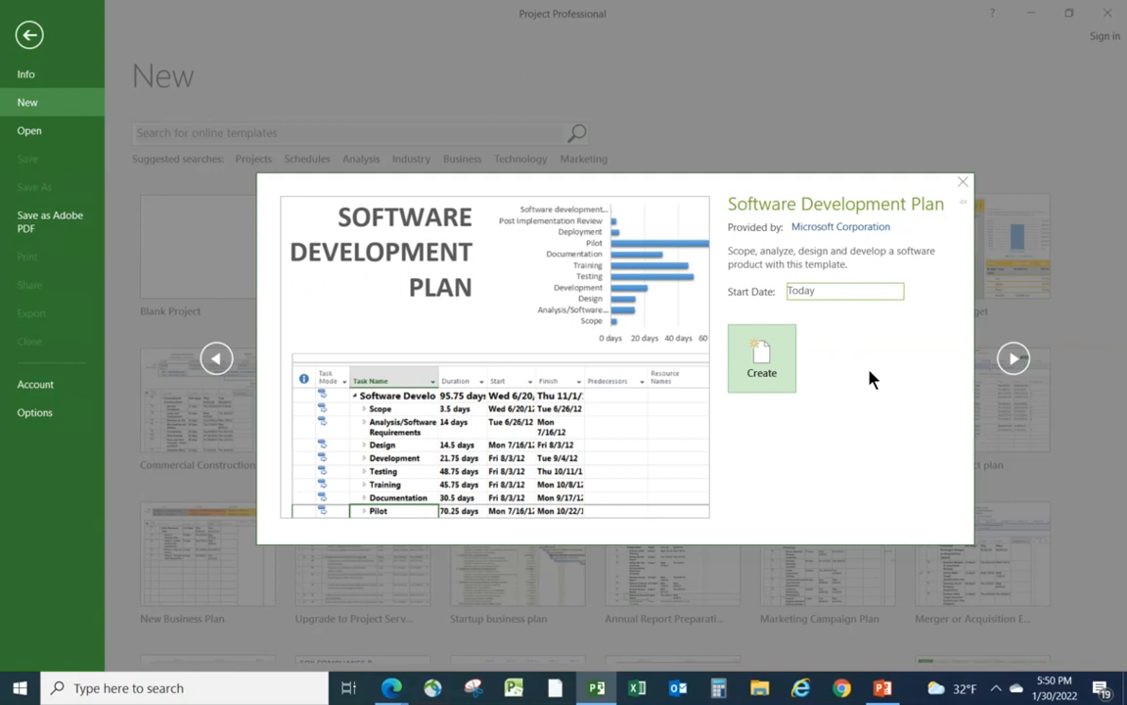
{"action": "left_click", "coordinate": [851, 290]}
{"action": "left_click", "coordinate": [896, 291]}
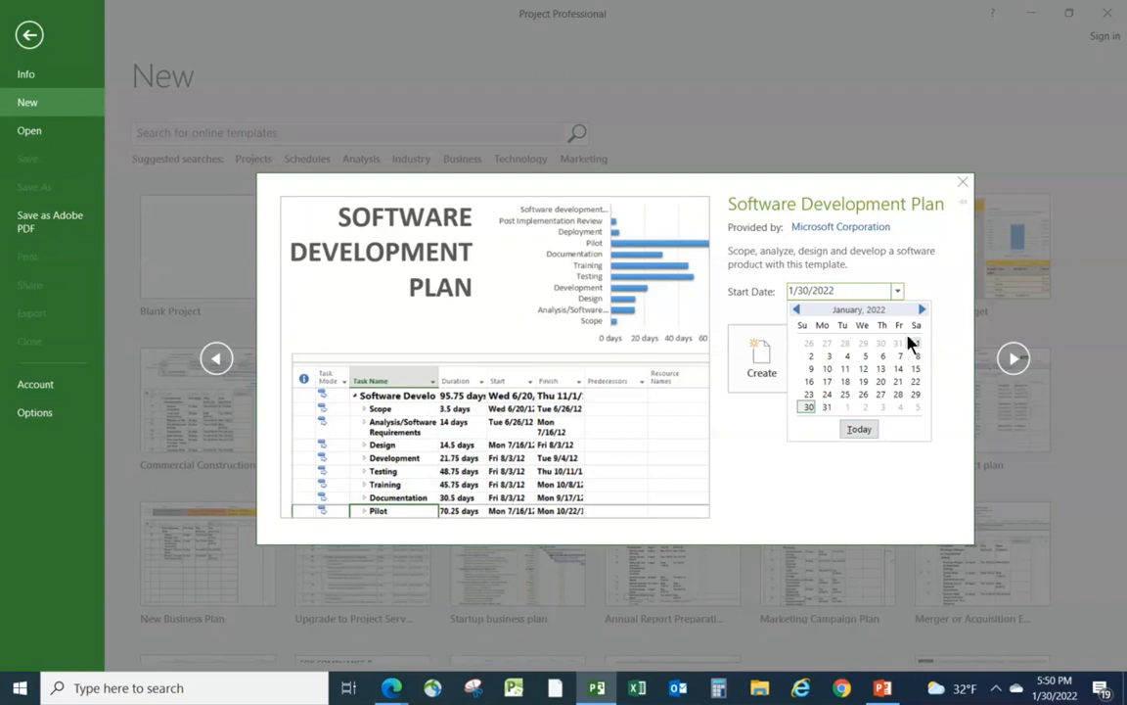
{"action": "left_click", "coordinate": [920, 309]}
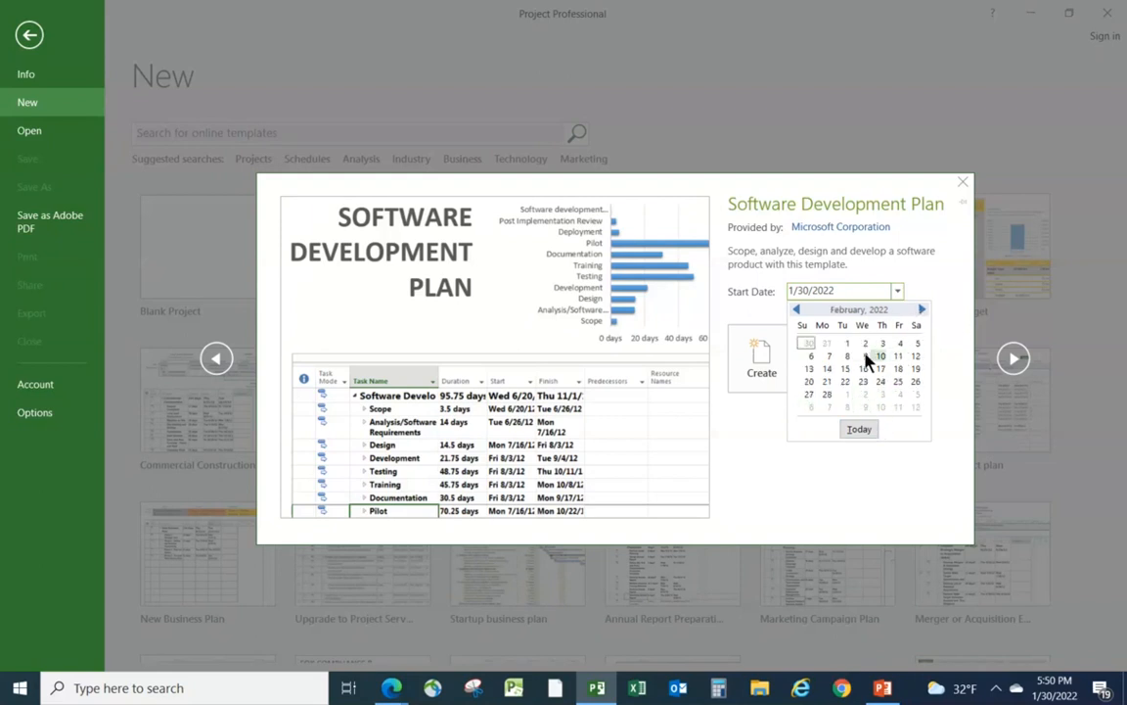
{"action": "left_click", "coordinate": [848, 344]}
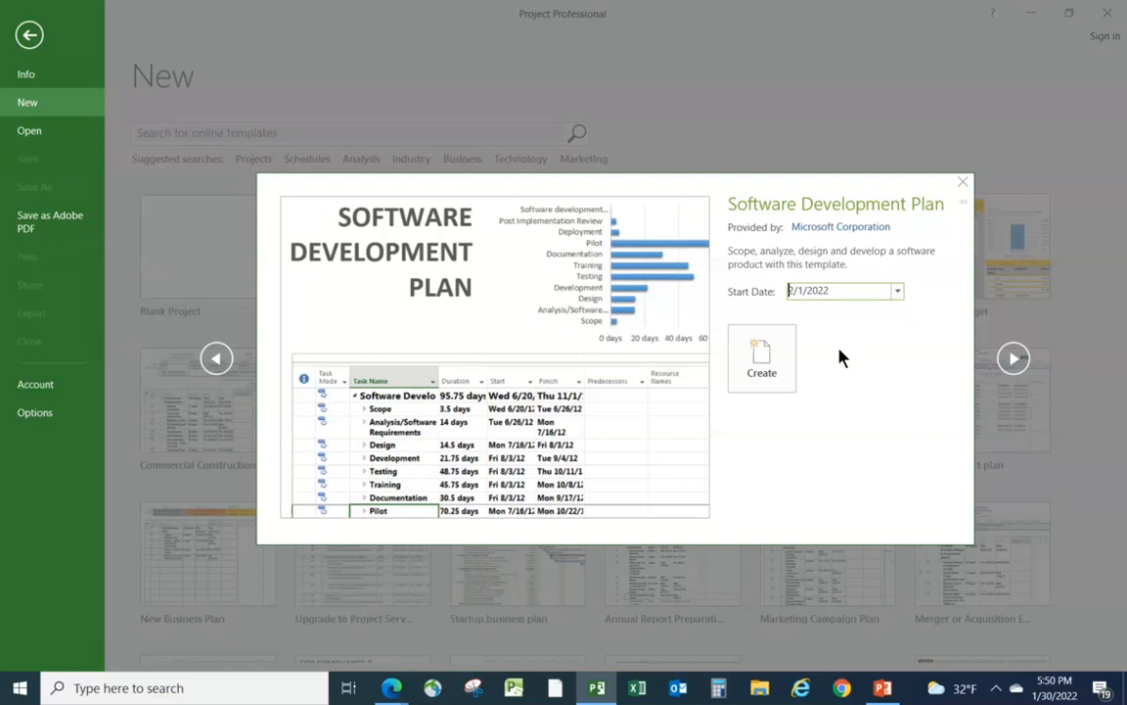
{"action": "left_click", "coordinate": [761, 364]}
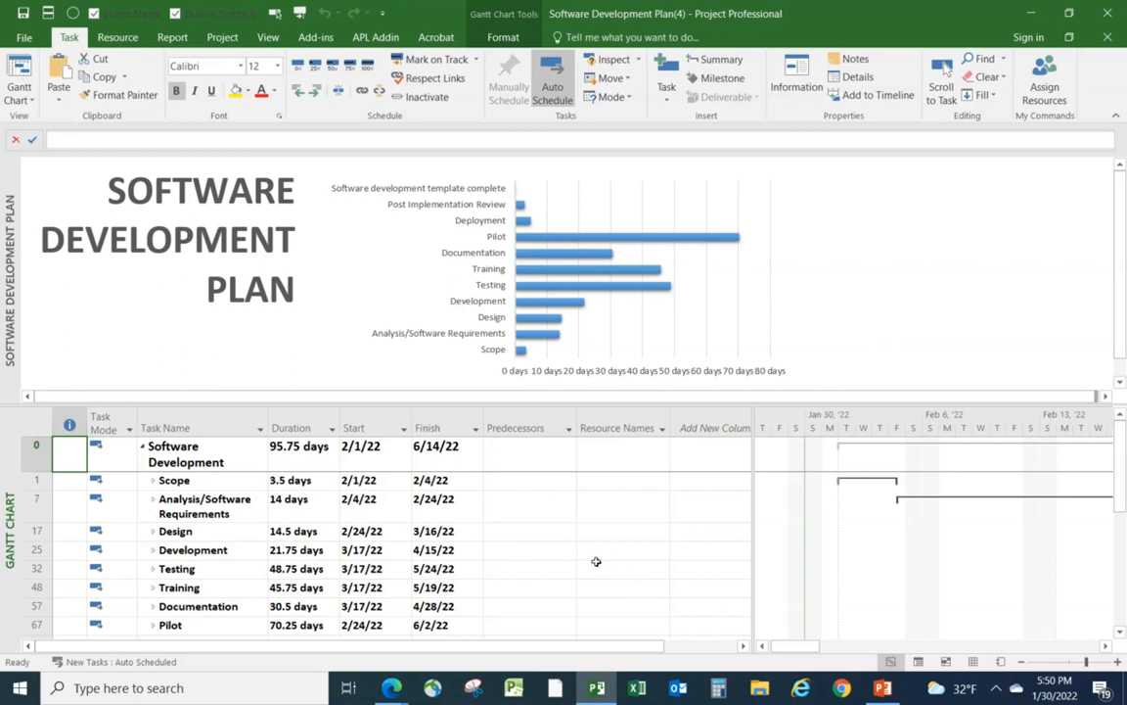
Turn off the split view's details pane and show the plan in Gantt Chart view only
{"action": "left_click", "coordinate": [266, 39]}
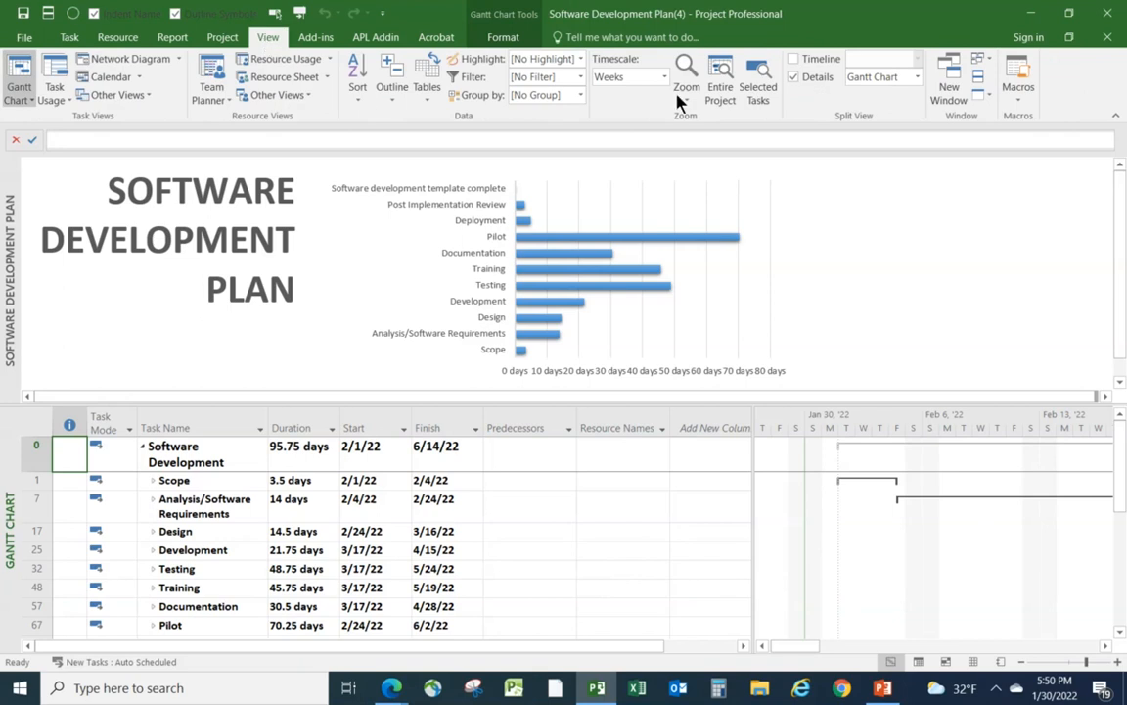
{"action": "left_click", "coordinate": [793, 78]}
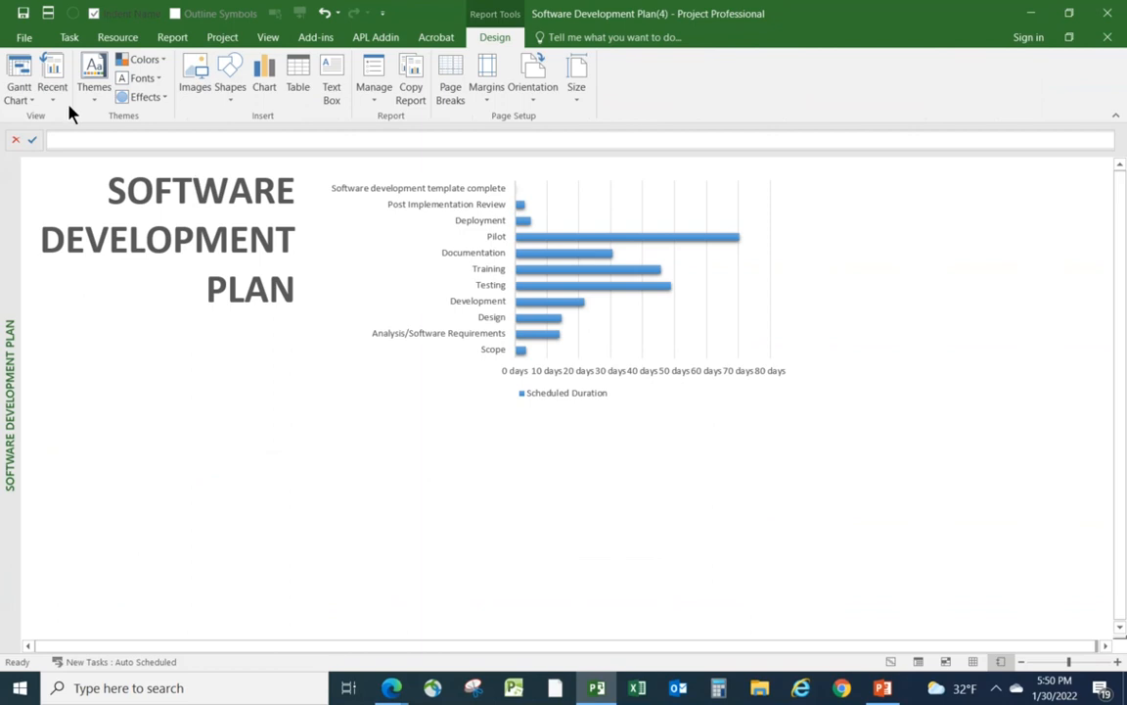
{"action": "left_click", "coordinate": [18, 84]}
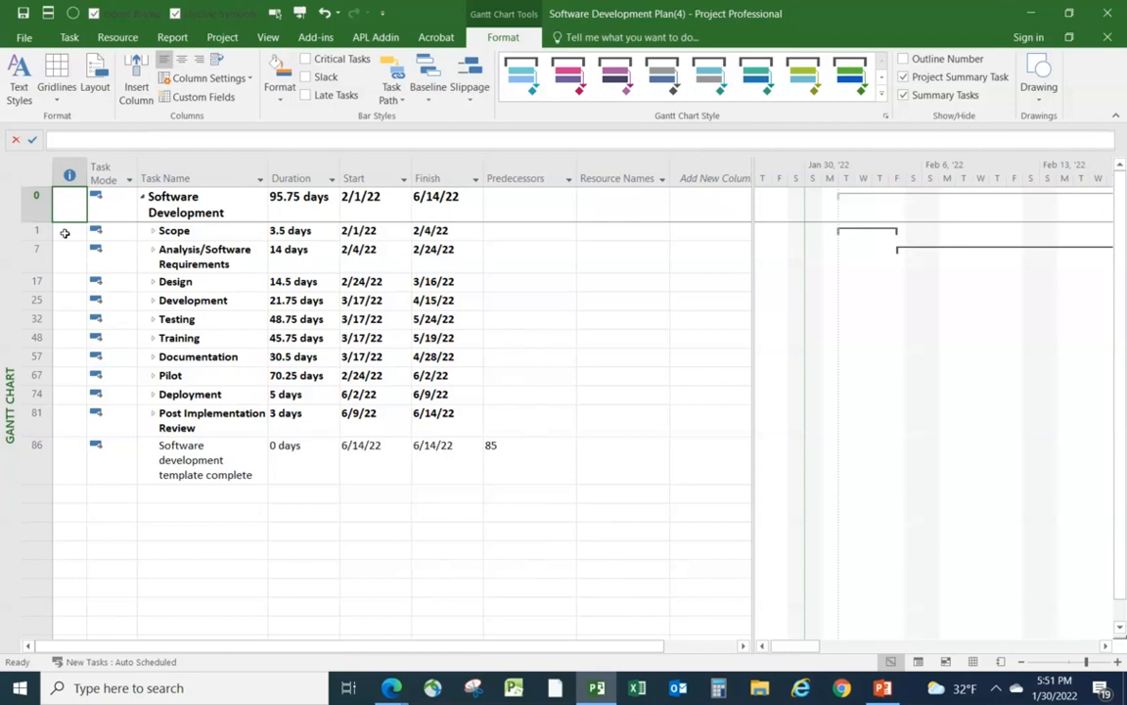
Toggle the project summary task off and back on, and widen the chart area up to the Finish column
{"action": "left_click", "coordinate": [44, 206]}
{"action": "left_click", "coordinate": [904, 78]}
{"action": "left_click", "coordinate": [904, 78]}
{"action": "left_click_drag", "start_coordinate": [754, 373], "coordinate": [483, 389]}
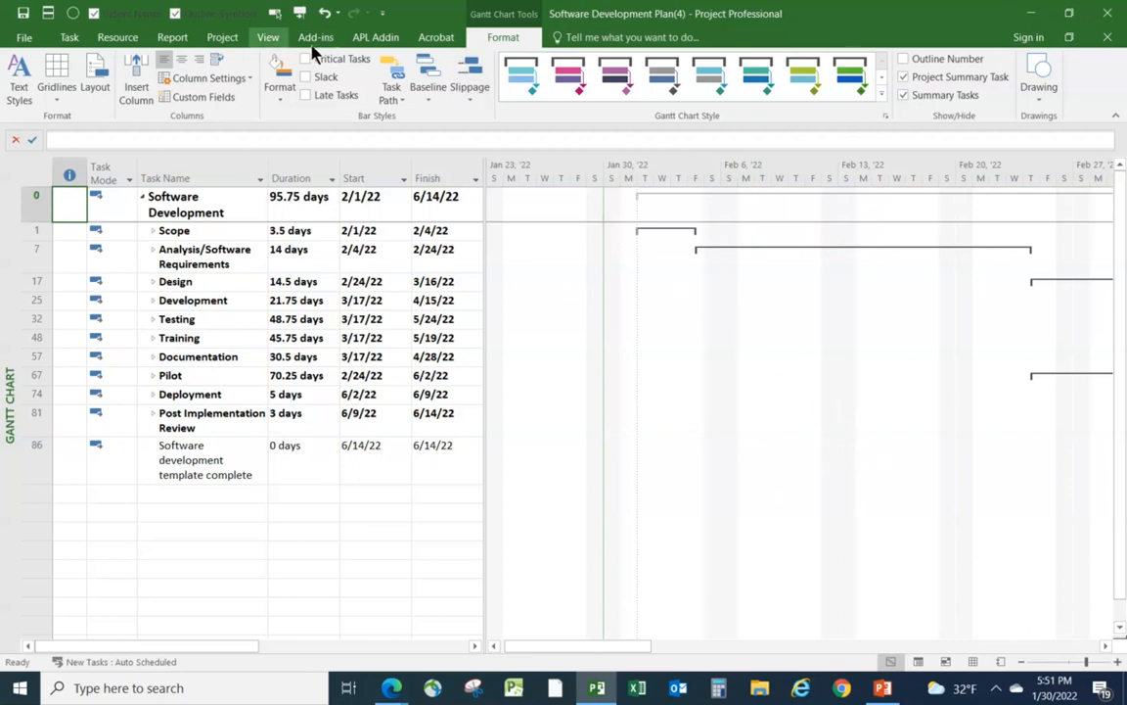
Set the Gantt chart's timescale to Weeks
{"action": "left_click", "coordinate": [273, 43]}
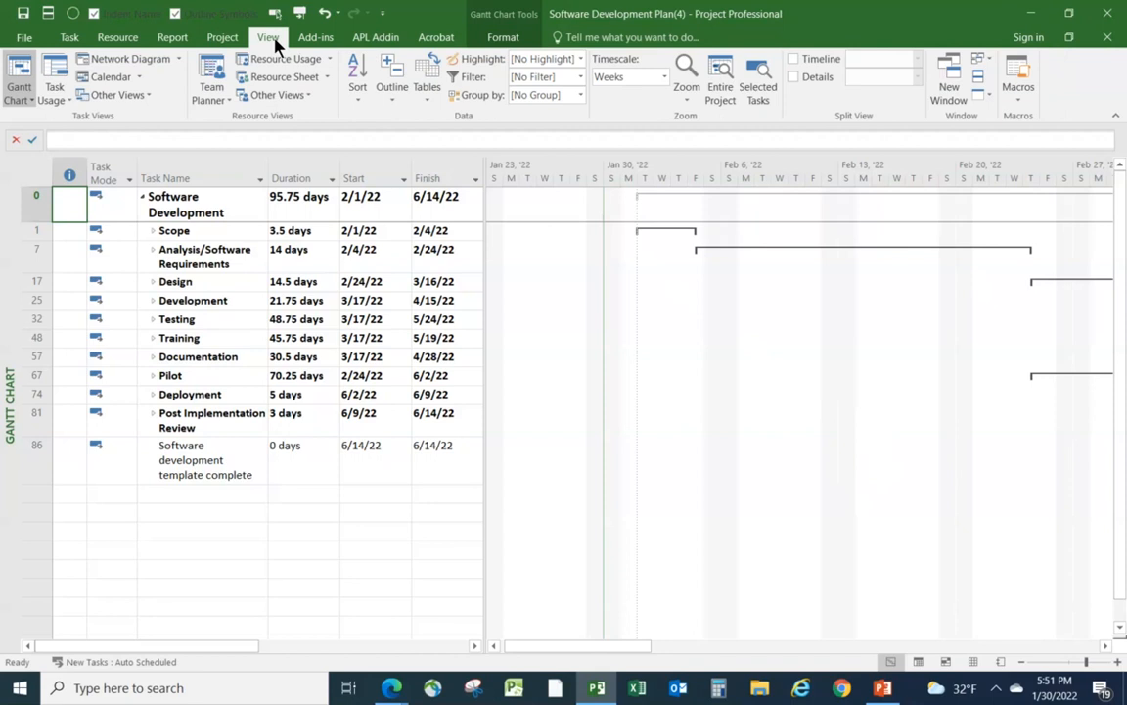
{"action": "left_click", "coordinate": [665, 77]}
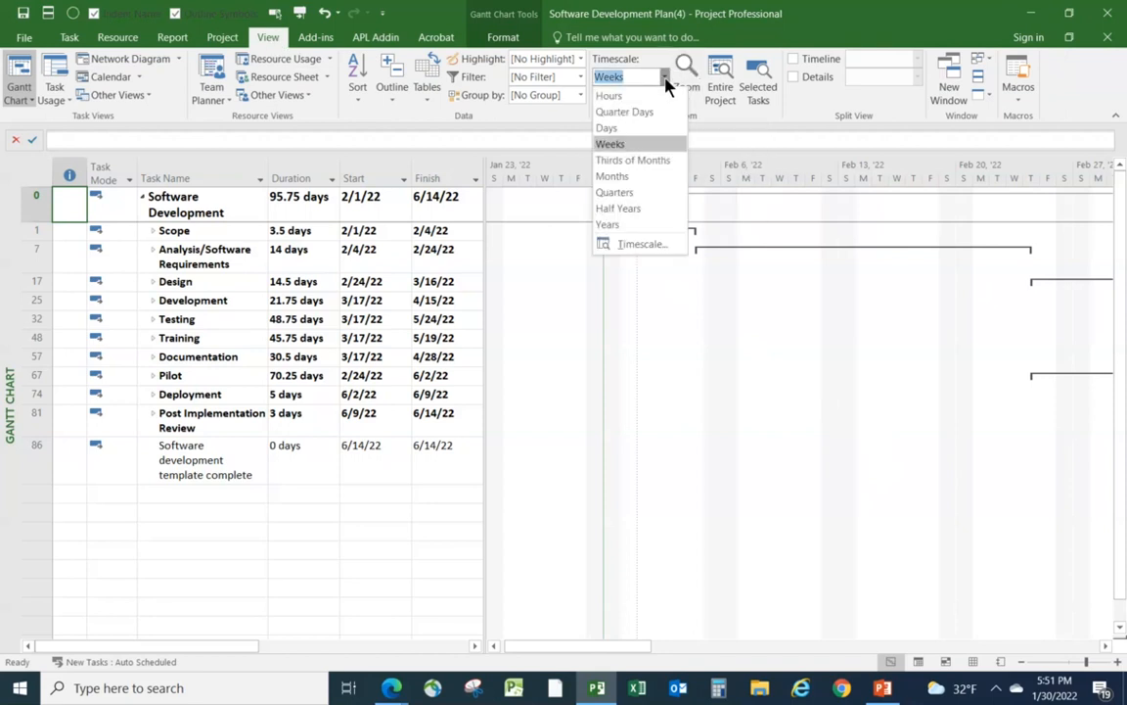
{"action": "left_click", "coordinate": [634, 145]}
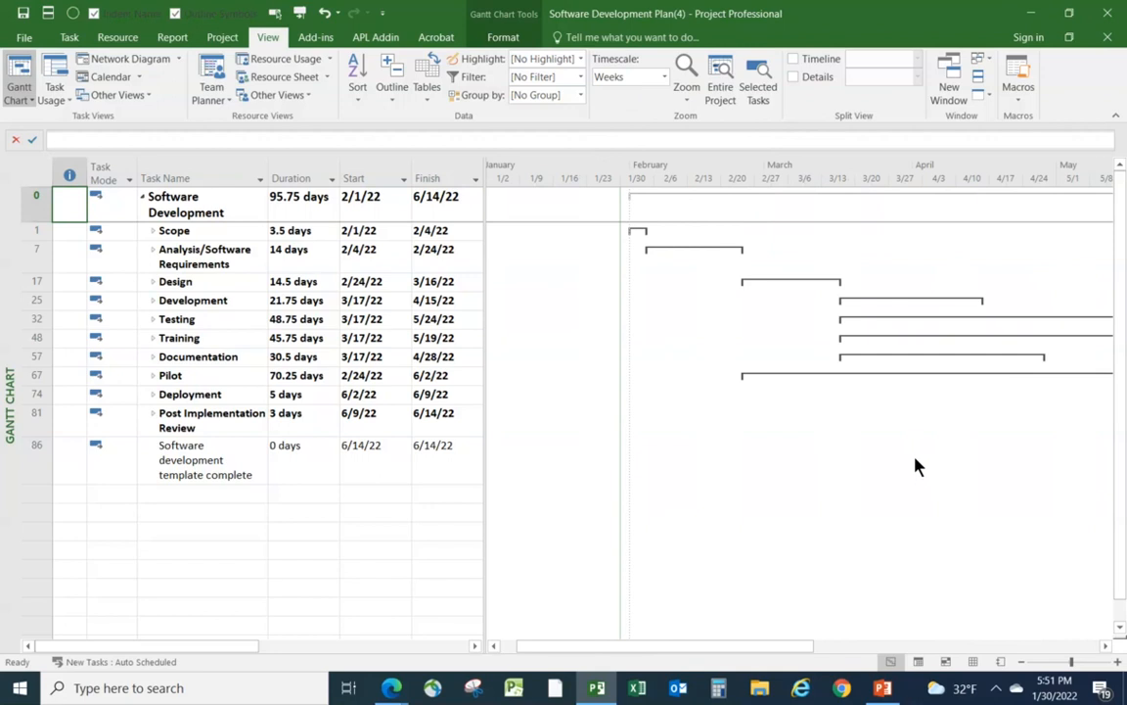
{"action": "left_click", "coordinate": [1106, 646]}
{"action": "left_click", "coordinate": [1106, 646]}
{"action": "left_click", "coordinate": [1106, 646]}
{"action": "left_click", "coordinate": [1106, 646]}
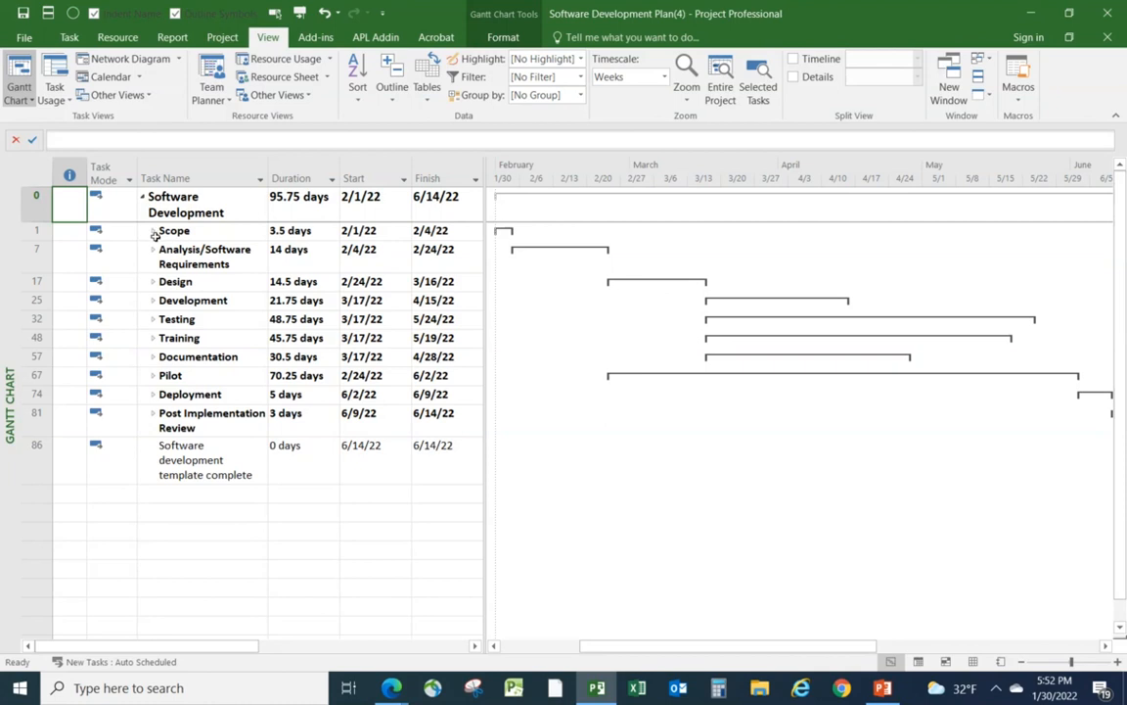
Expand the Scope phase, then show all subtasks of the whole plan
{"action": "left_click", "coordinate": [152, 233]}
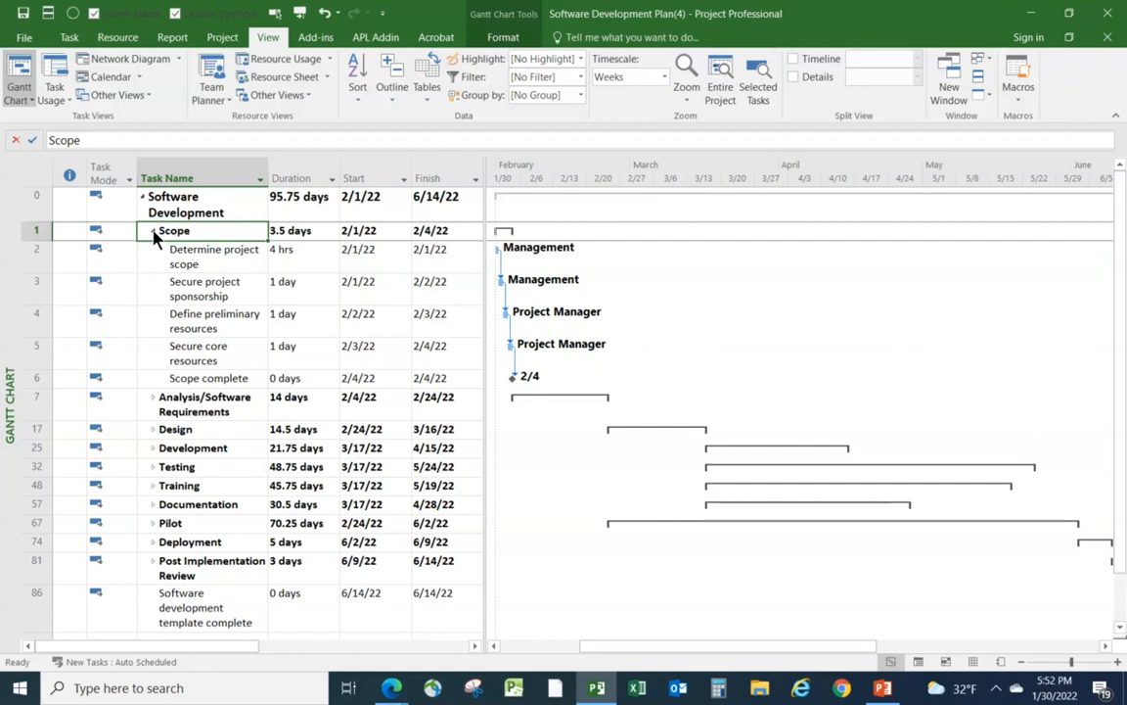
{"action": "left_click", "coordinate": [390, 102]}
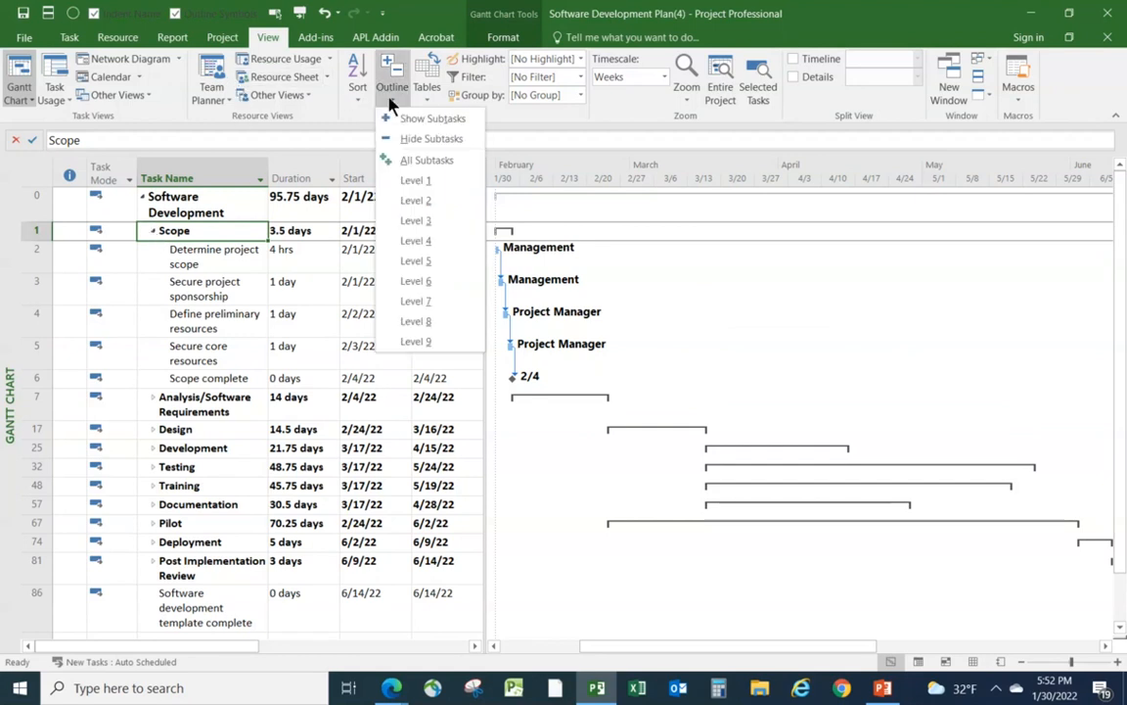
{"action": "left_click", "coordinate": [421, 160]}
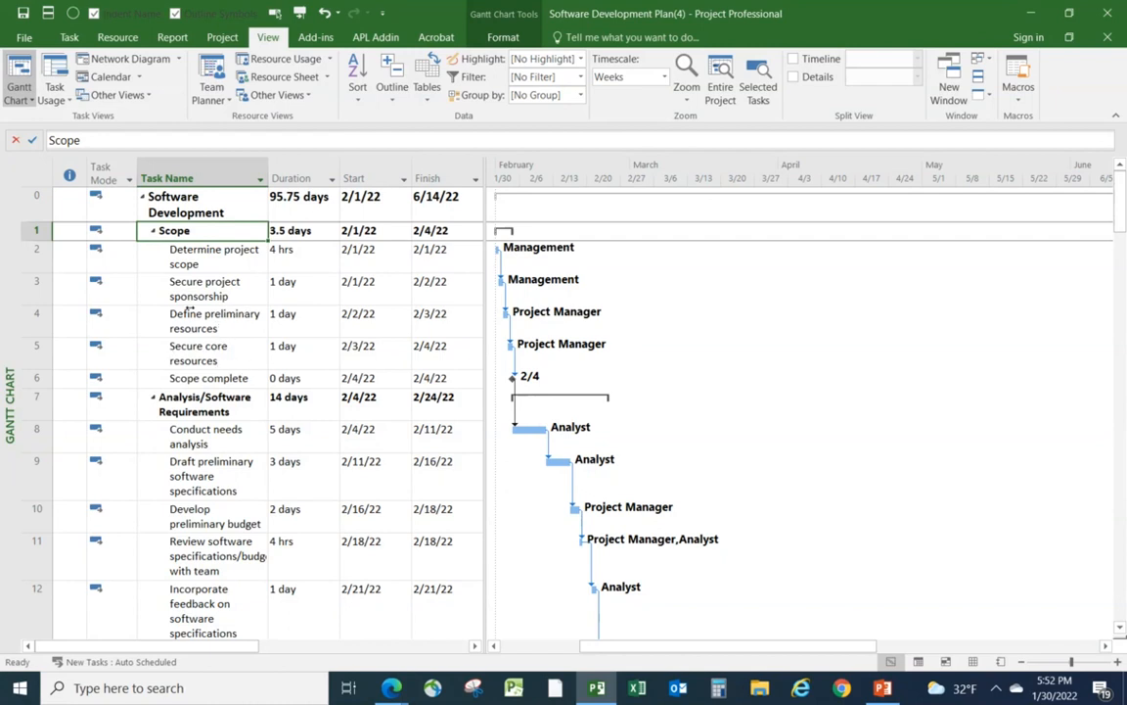
Examine the tasks, dates, dependency links and assigned resources of every phase, from Scope through Post Implementation Review to the final milestone
{"action": "scroll", "coordinate": [230, 450], "scroll_direction": "down", "scroll_amount": 1}
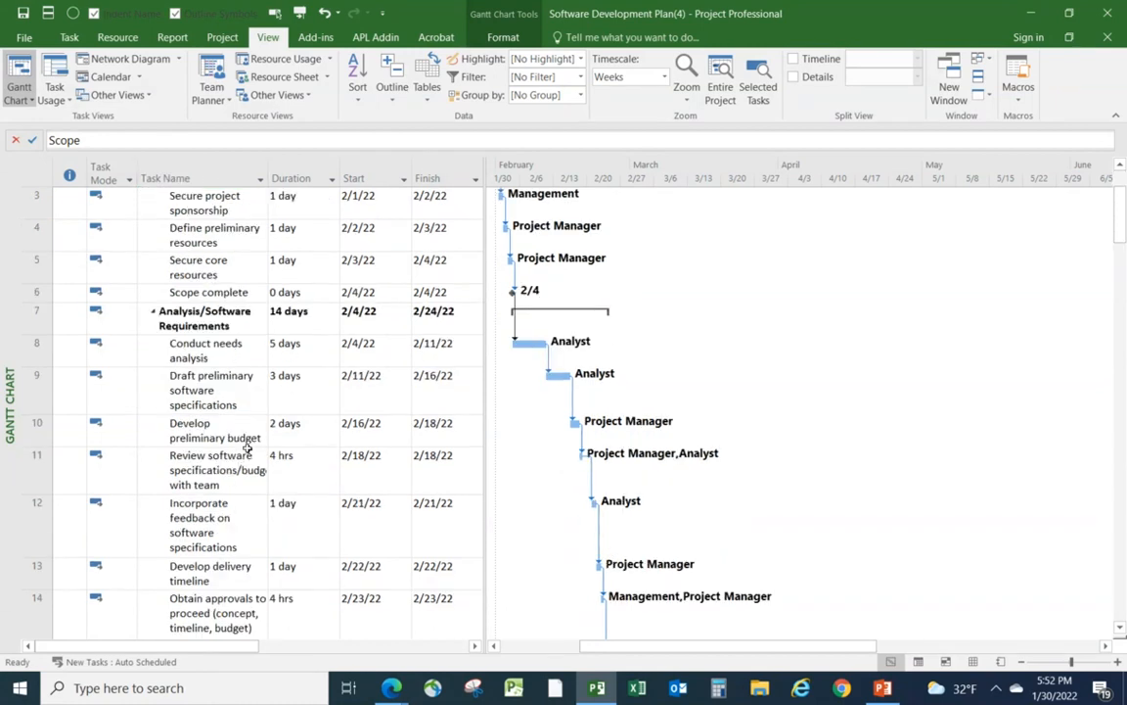
{"action": "scroll", "coordinate": [252, 450], "scroll_direction": "down", "scroll_amount": 3}
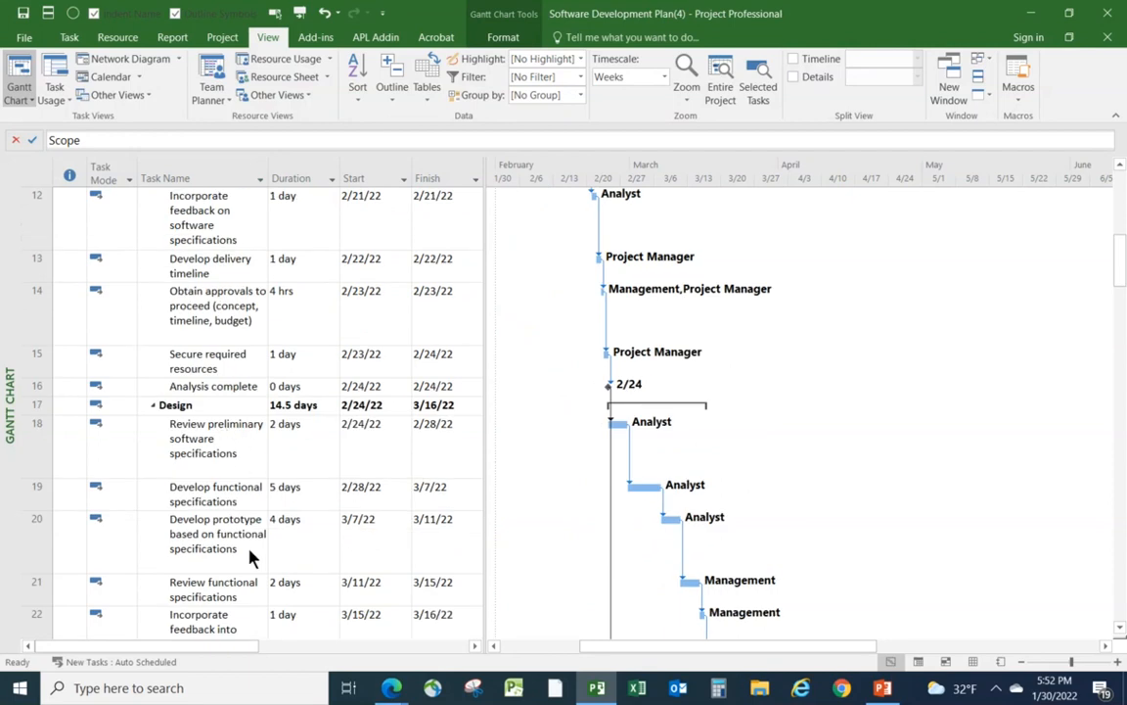
{"action": "scroll", "coordinate": [407, 510], "scroll_direction": "down", "scroll_amount": 2}
{"action": "scroll", "coordinate": [401, 504], "scroll_direction": "down", "scroll_amount": 1}
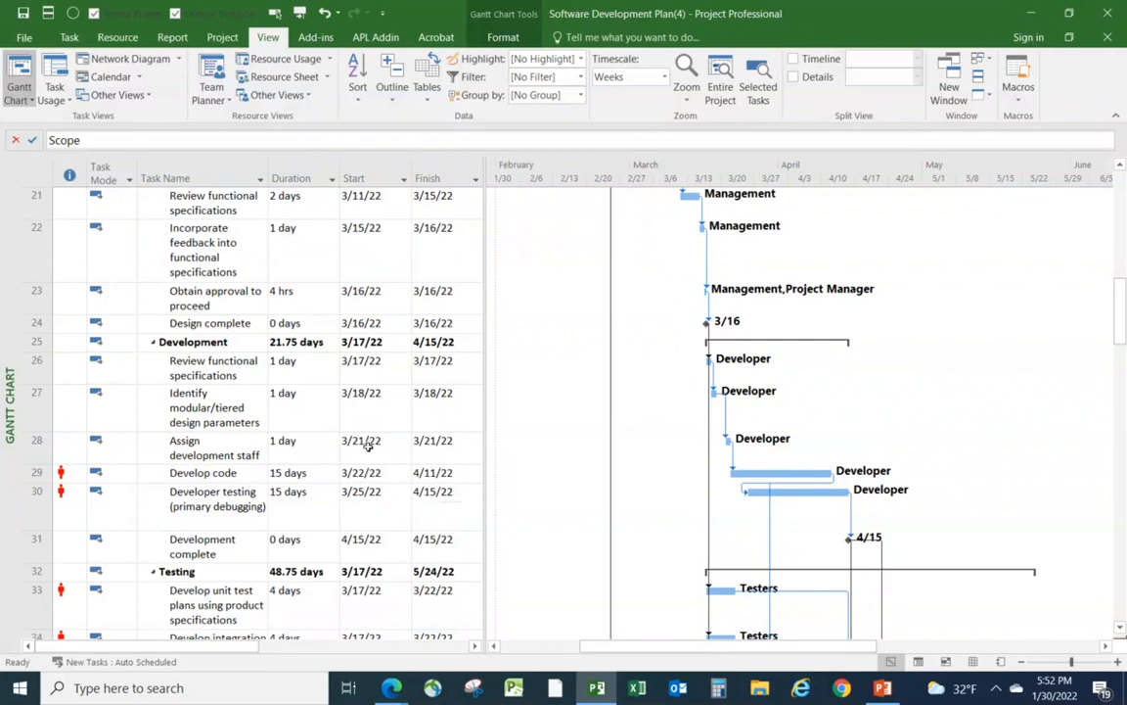
{"action": "scroll", "coordinate": [311, 432], "scroll_direction": "down", "scroll_amount": 1}
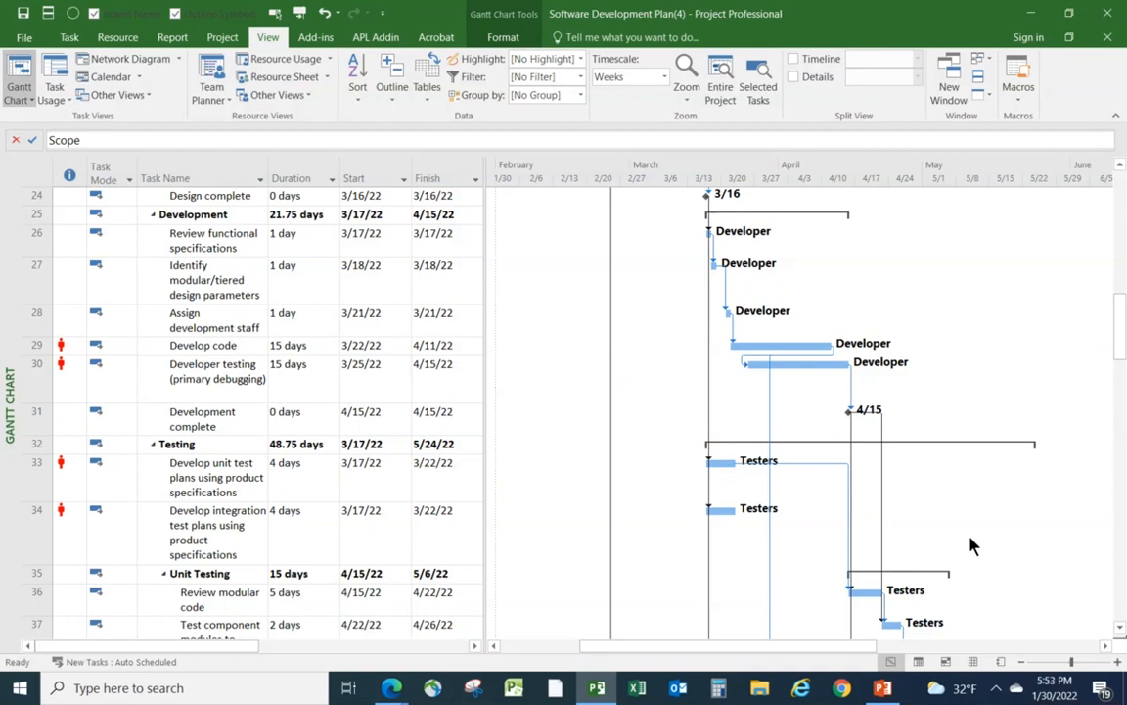
{"action": "scroll", "coordinate": [976, 553], "scroll_direction": "down", "scroll_amount": 5}
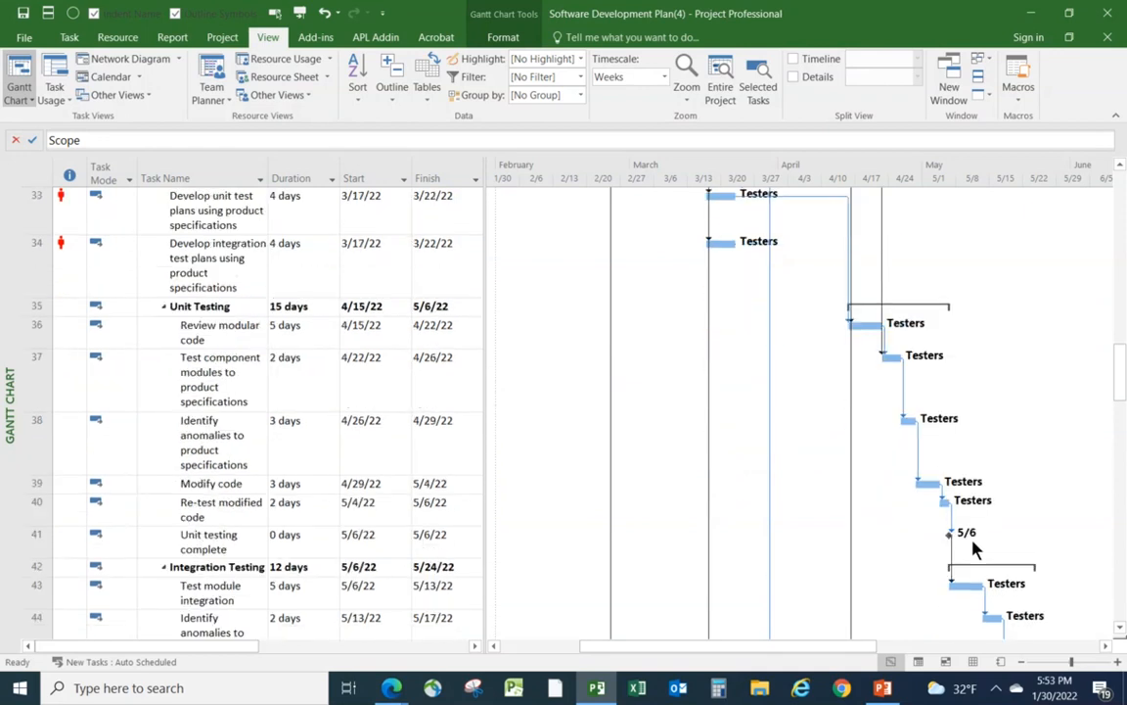
{"action": "scroll", "coordinate": [974, 548], "scroll_direction": "down", "scroll_amount": 1}
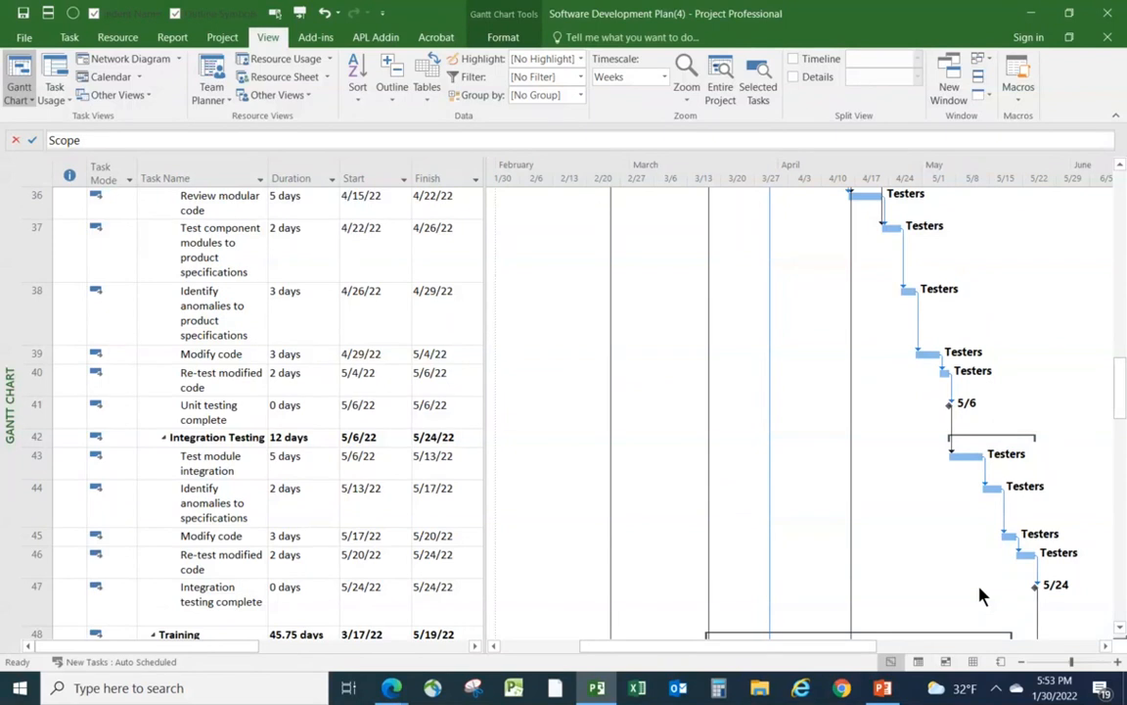
{"action": "scroll", "coordinate": [988, 606], "scroll_direction": "down", "scroll_amount": 1}
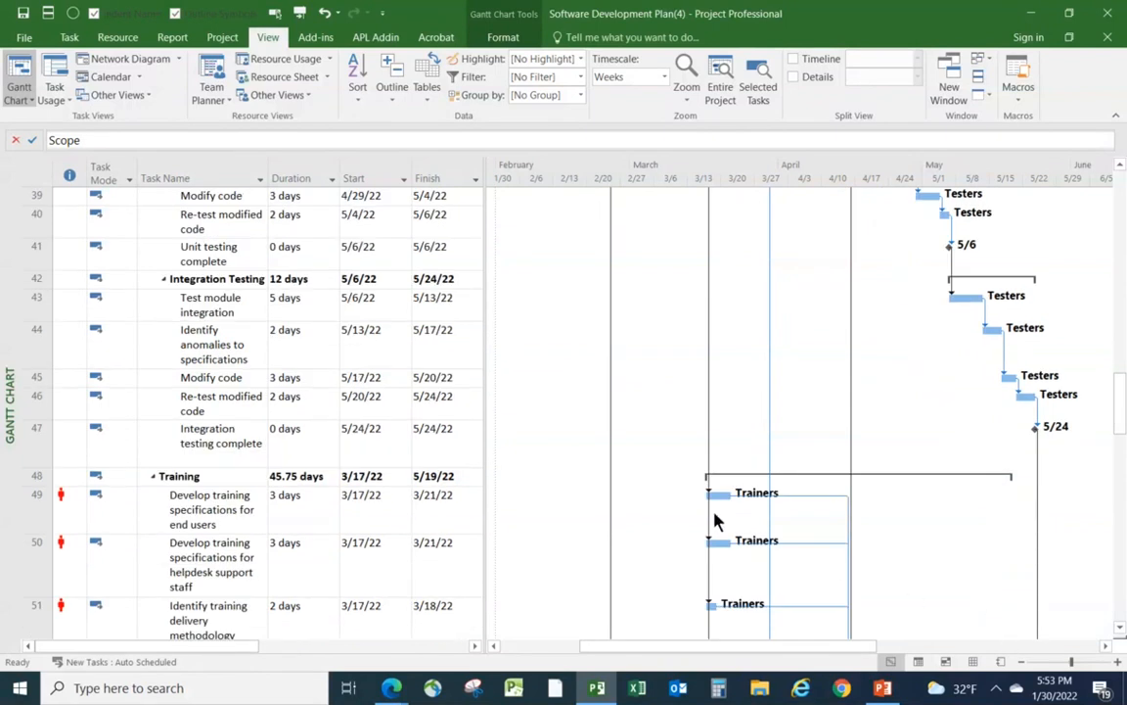
{"action": "scroll", "coordinate": [820, 524], "scroll_direction": "down", "scroll_amount": 1}
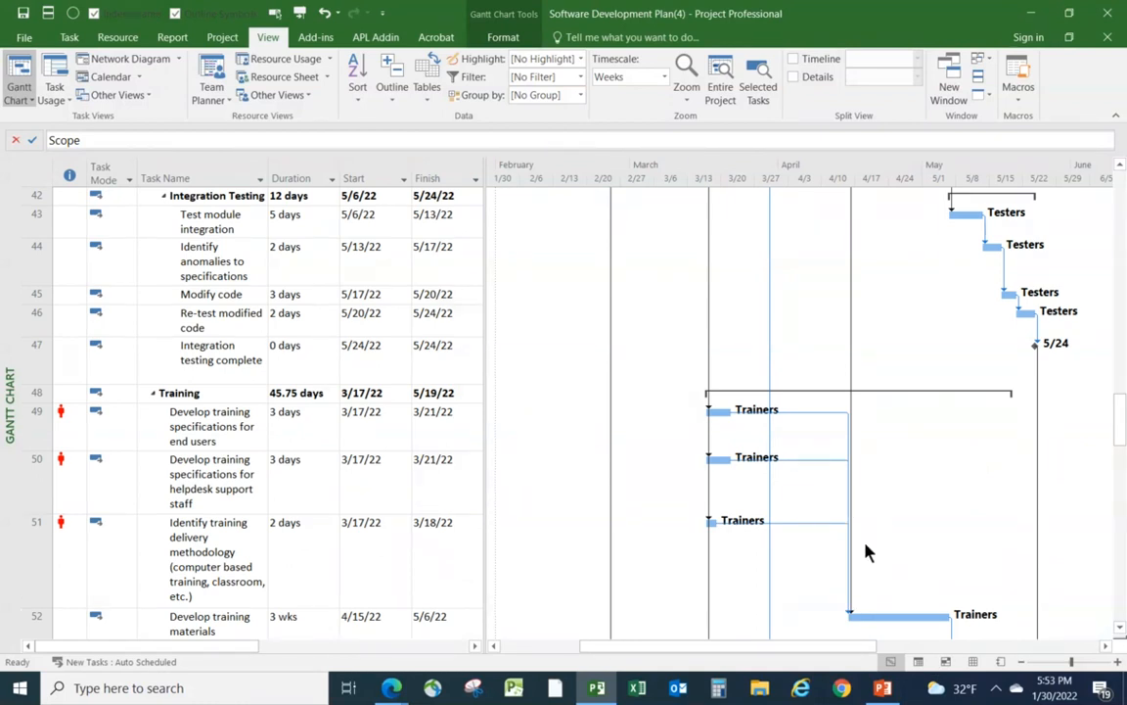
{"action": "scroll", "coordinate": [944, 558], "scroll_direction": "down", "scroll_amount": 1}
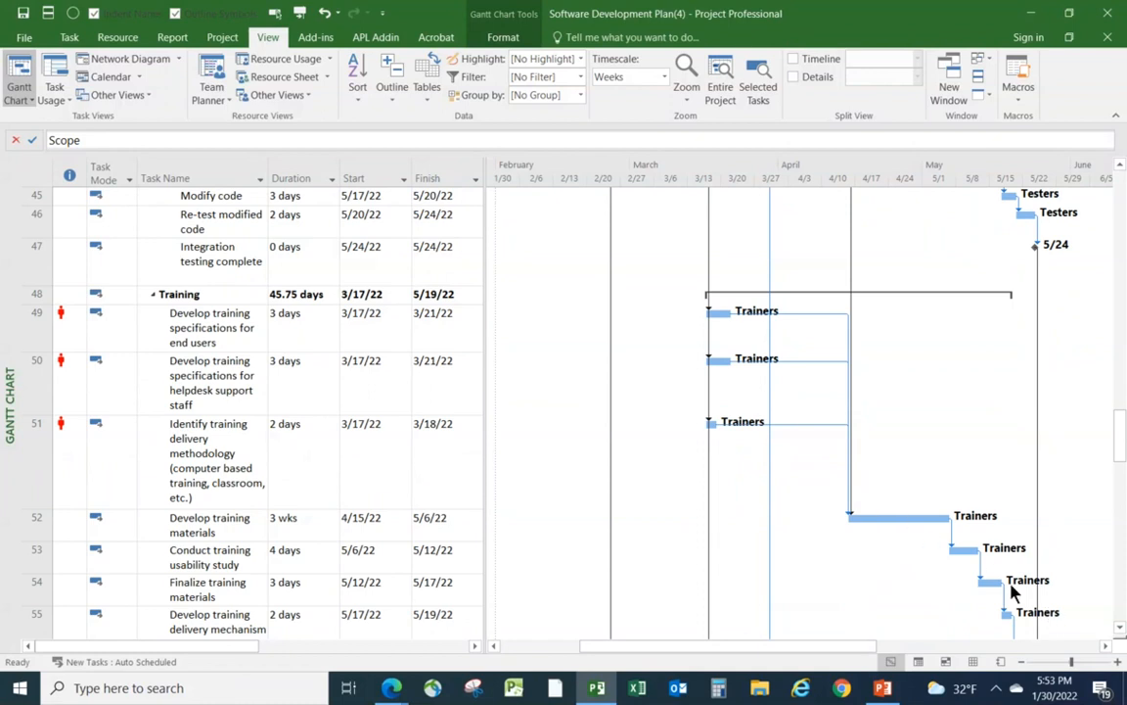
{"action": "scroll", "coordinate": [991, 491], "scroll_direction": "down", "scroll_amount": 2}
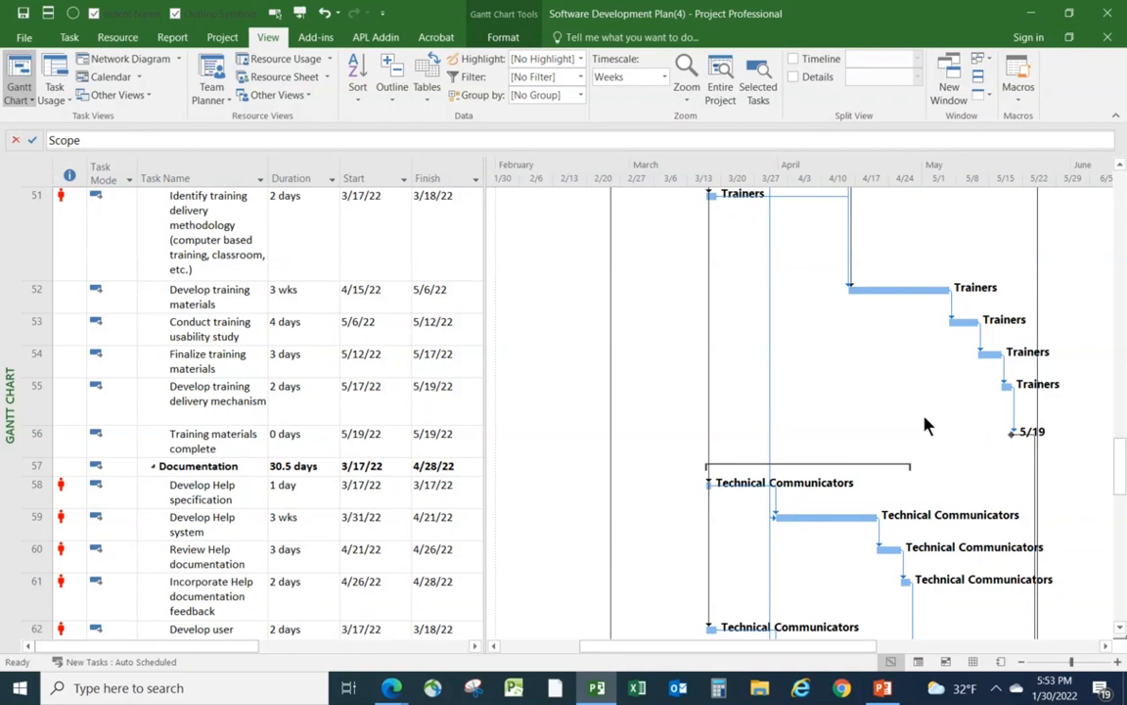
{"action": "scroll", "coordinate": [338, 518], "scroll_direction": "down", "scroll_amount": 1}
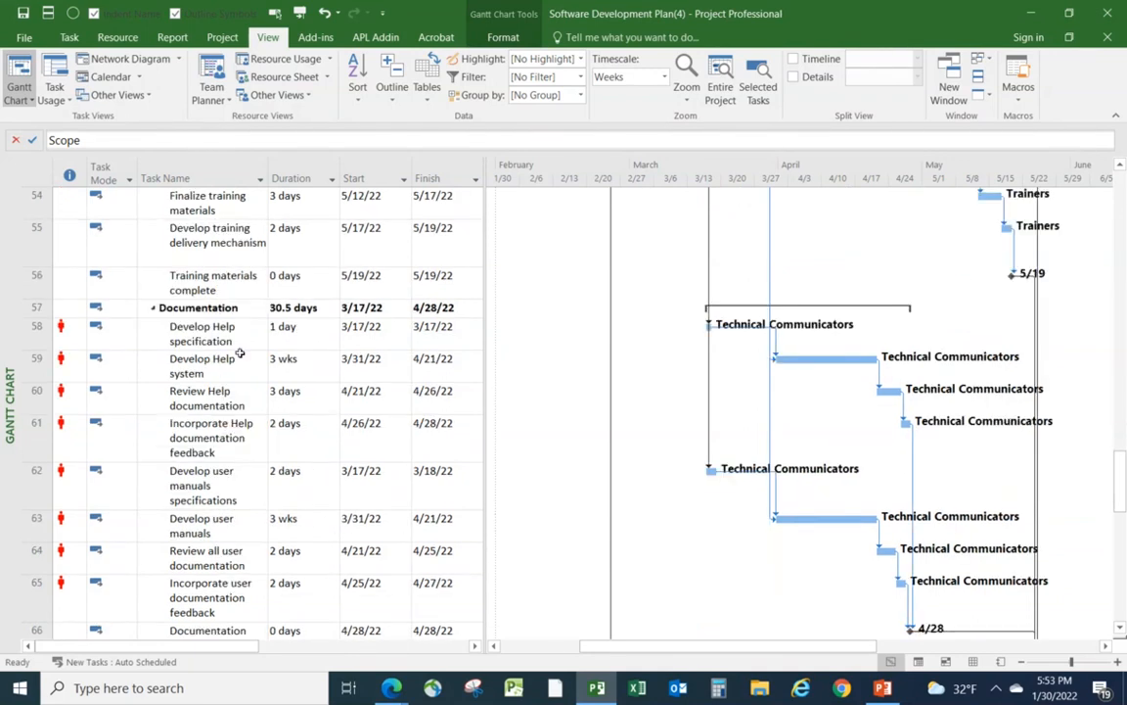
{"action": "scroll", "coordinate": [712, 512], "scroll_direction": "down", "scroll_amount": 1}
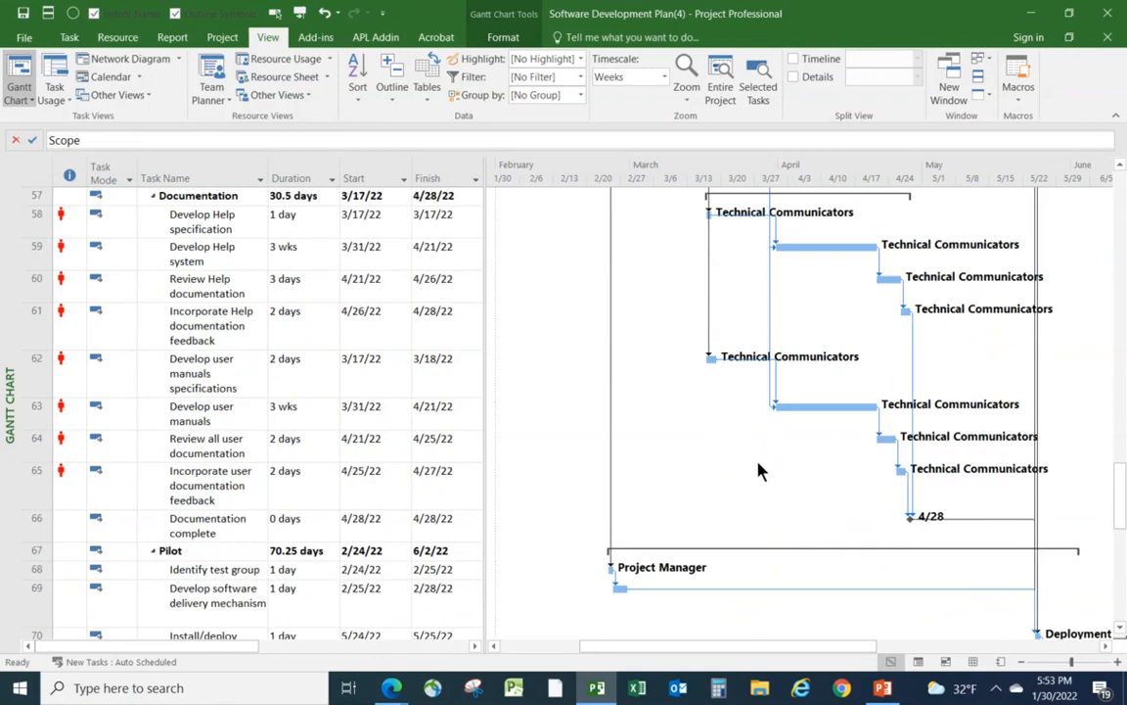
{"action": "scroll", "coordinate": [765, 478], "scroll_direction": "down", "scroll_amount": 2}
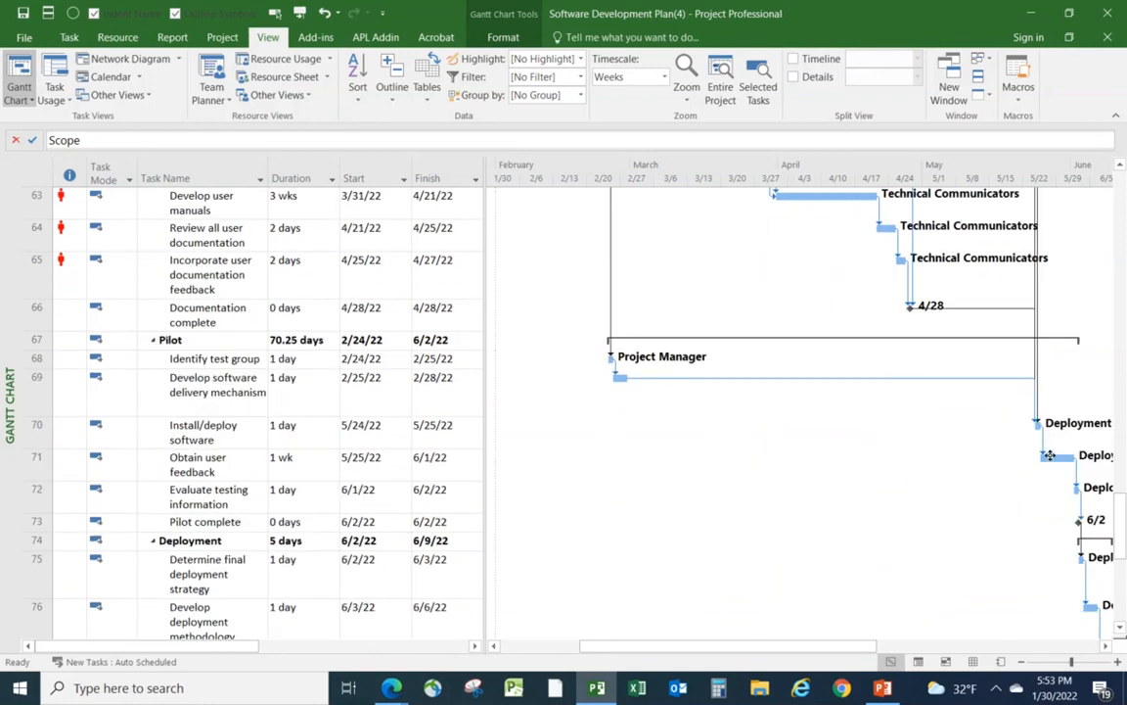
{"action": "left_click", "coordinate": [1106, 646]}
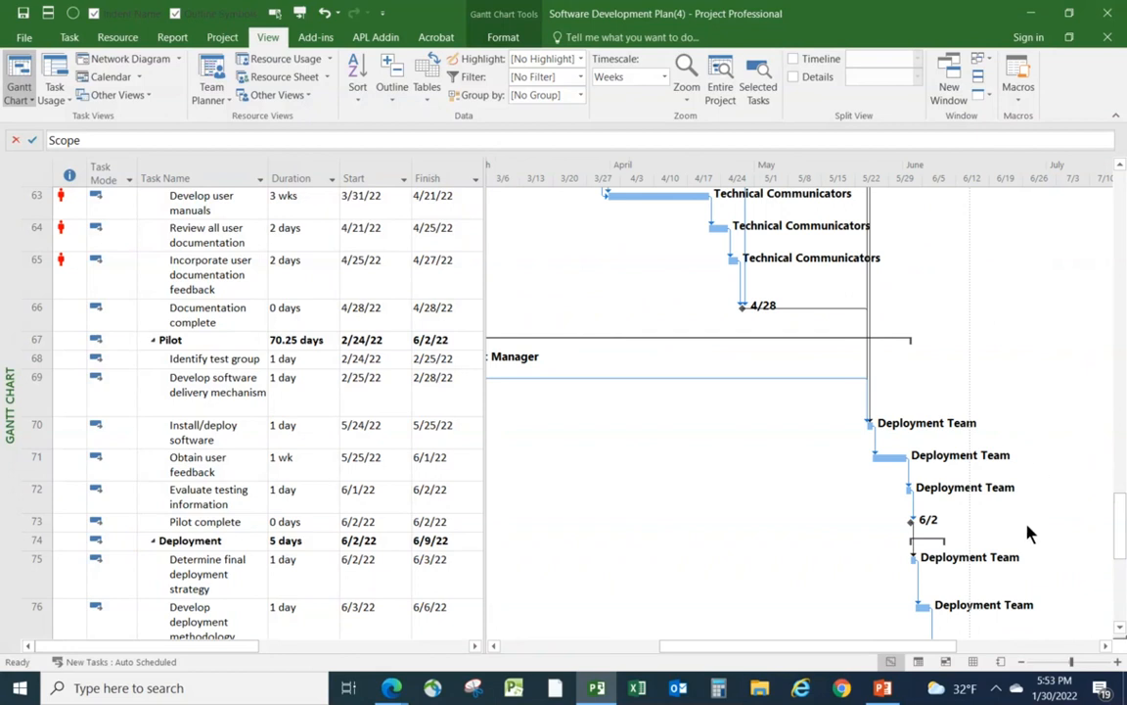
{"action": "scroll", "coordinate": [1040, 526], "scroll_direction": "down", "scroll_amount": 2}
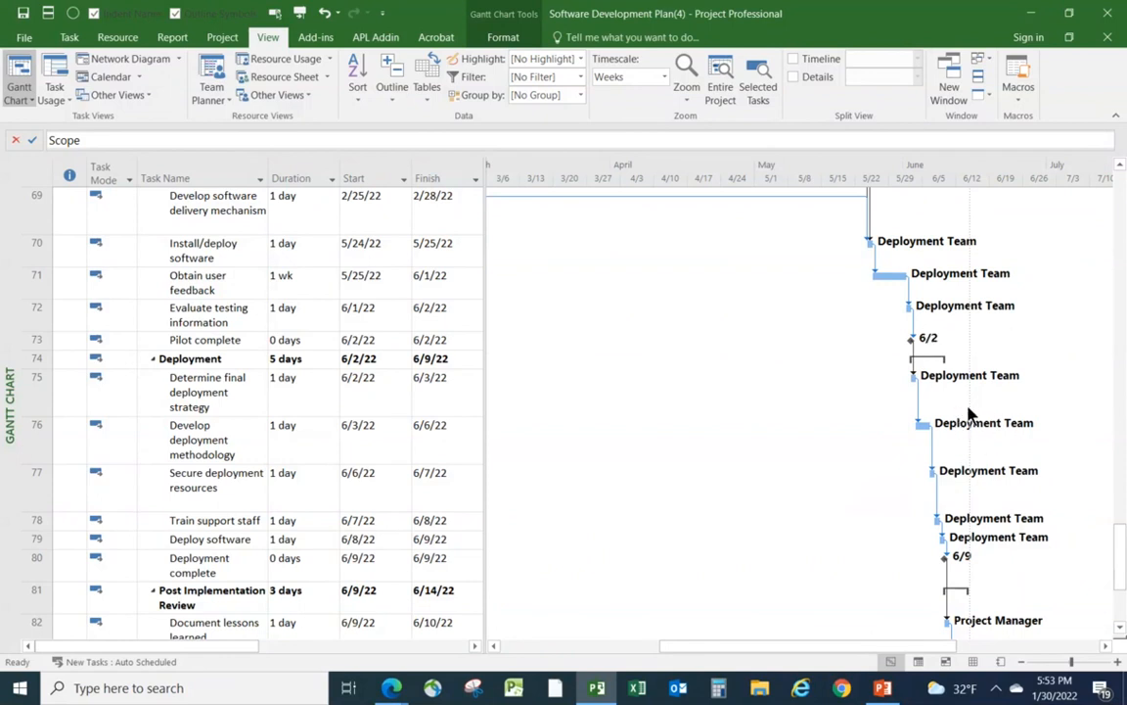
{"action": "scroll", "coordinate": [974, 509], "scroll_direction": "down", "scroll_amount": 1}
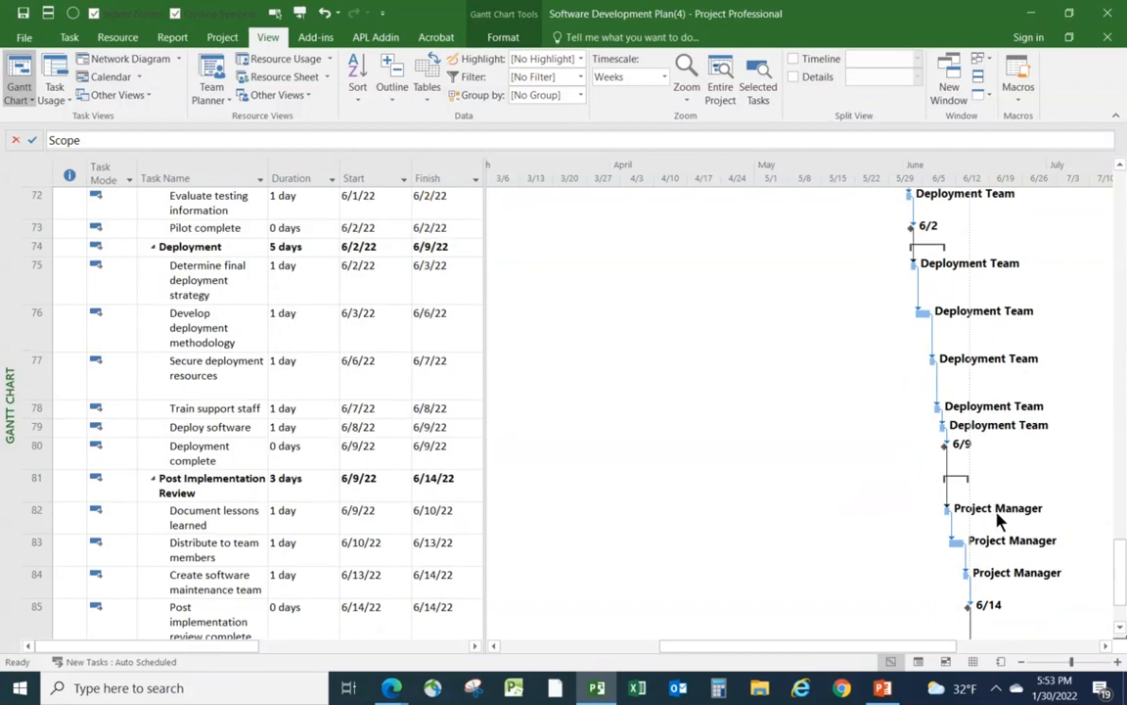
{"action": "scroll", "coordinate": [987, 546], "scroll_direction": "down", "scroll_amount": 1}
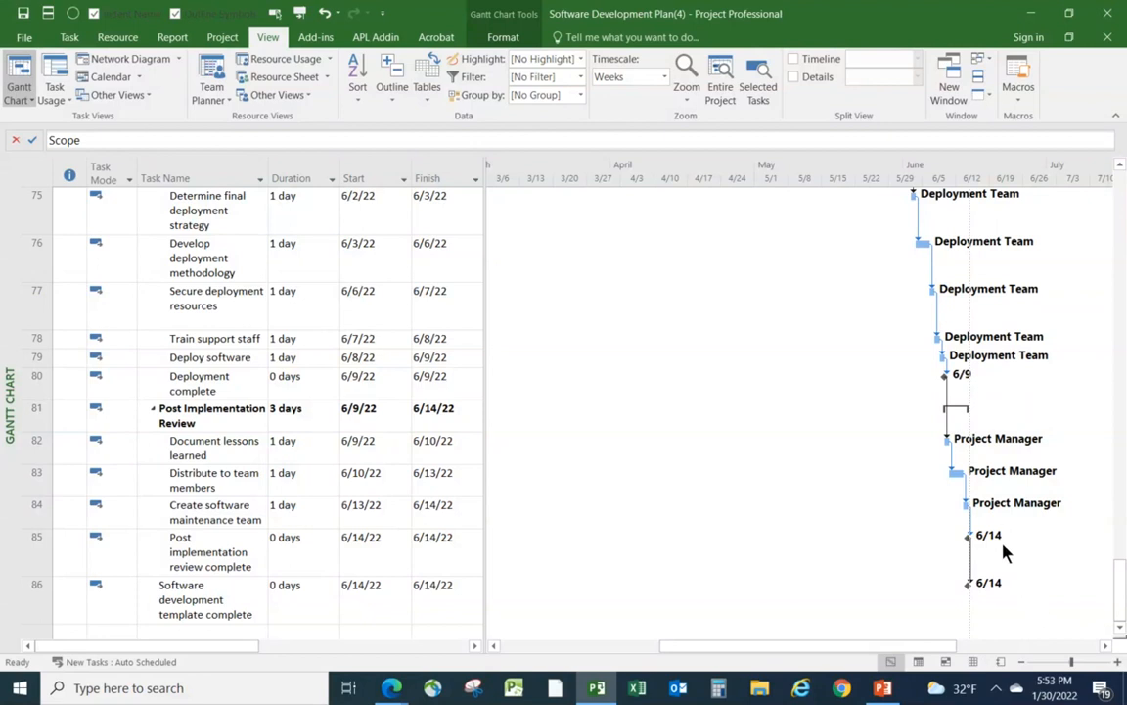
Return to the Pilot phase and select its Pilot complete milestone
{"action": "scroll", "coordinate": [1003, 553], "scroll_direction": "up", "scroll_amount": 3}
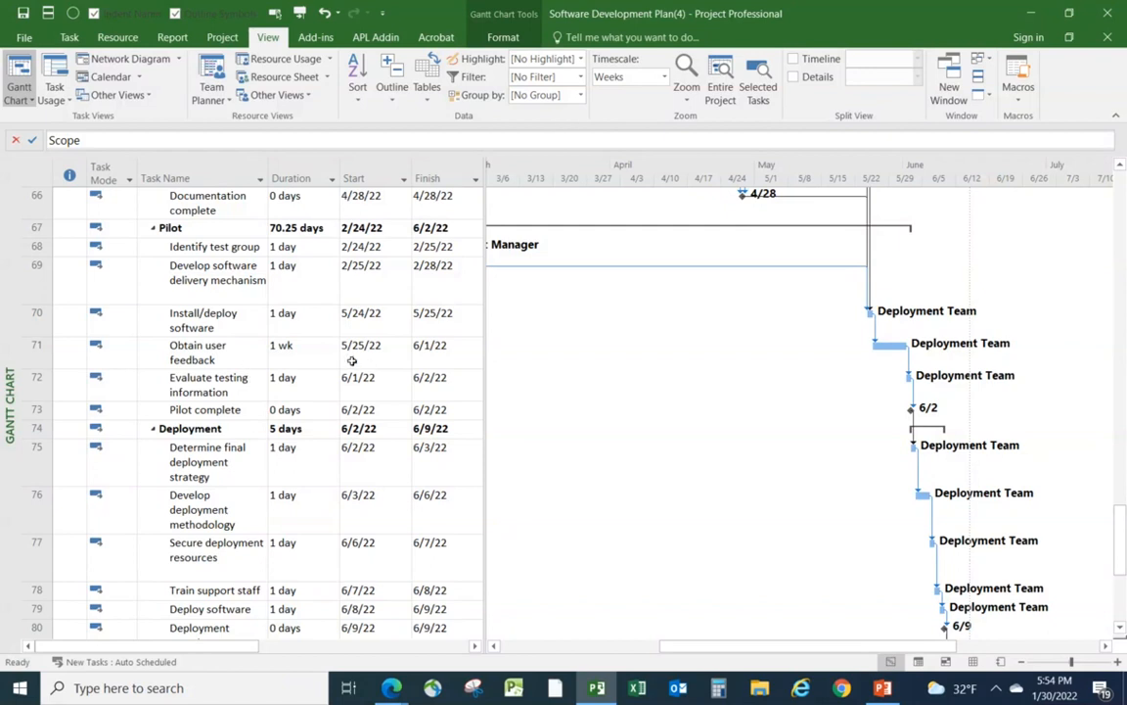
{"action": "left_click", "coordinate": [235, 409]}
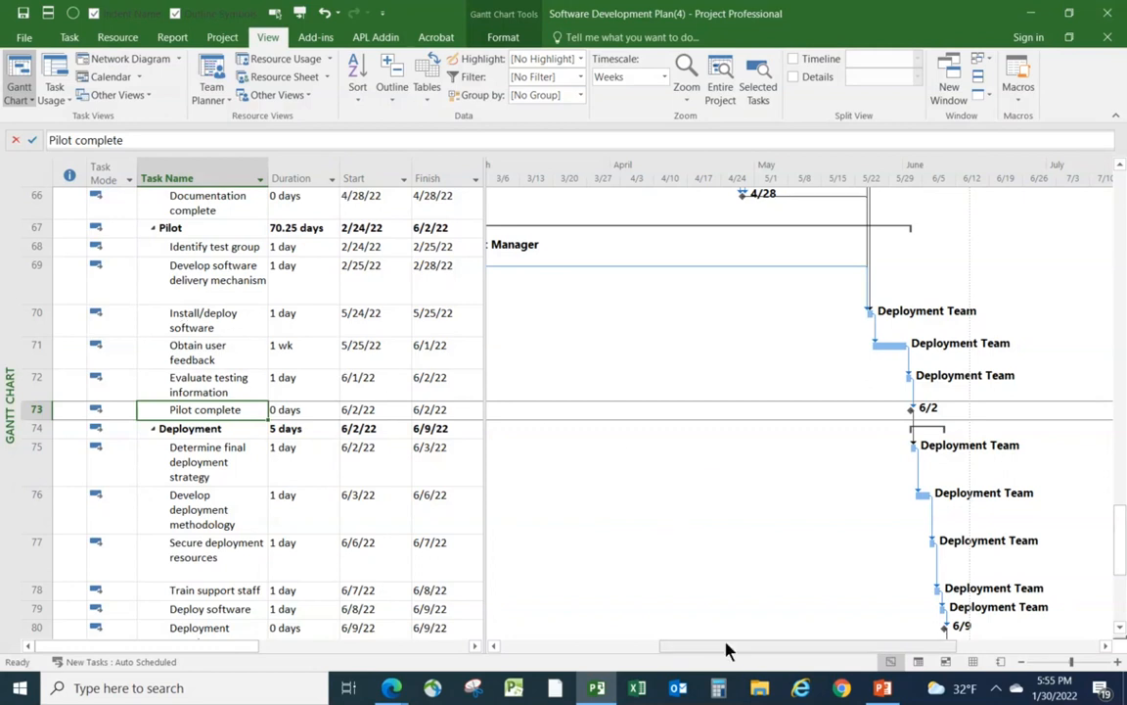
Return to the start of the plan and turn on highlighting of the critical tasks in the Gantt chart
{"action": "left_click_drag", "start_coordinate": [724, 651], "coordinate": [564, 650]}
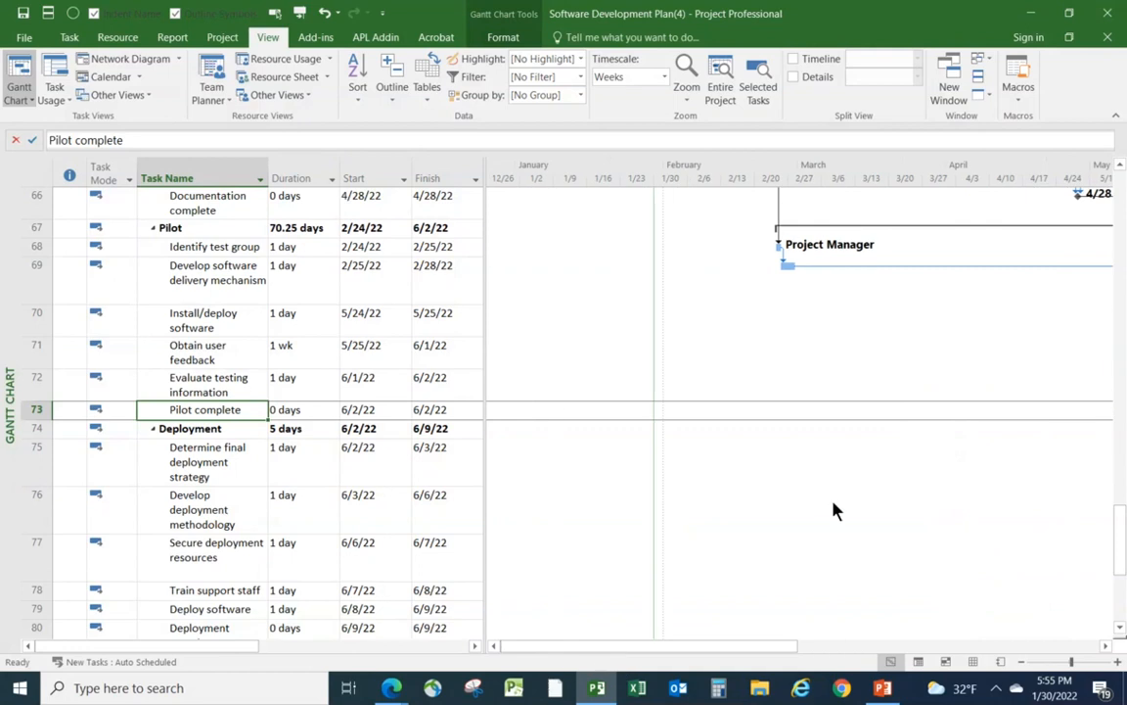
{"action": "scroll", "coordinate": [846, 534], "scroll_direction": "up", "scroll_amount": 9}
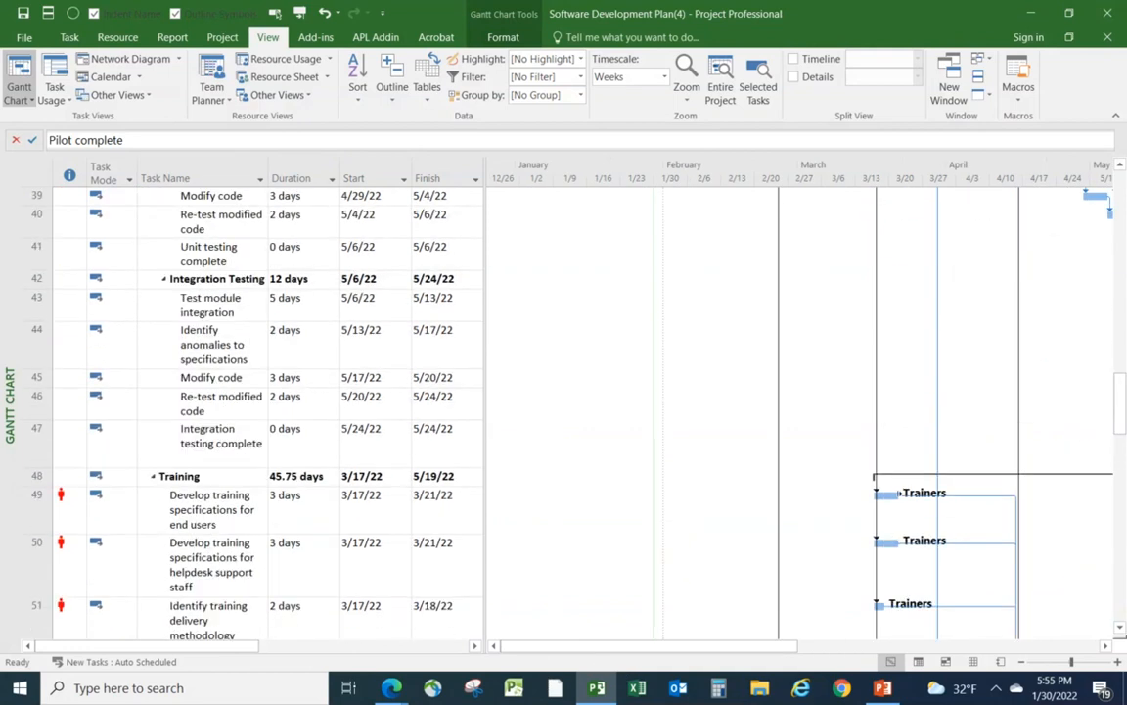
{"action": "key", "text": "alt+Tab"}
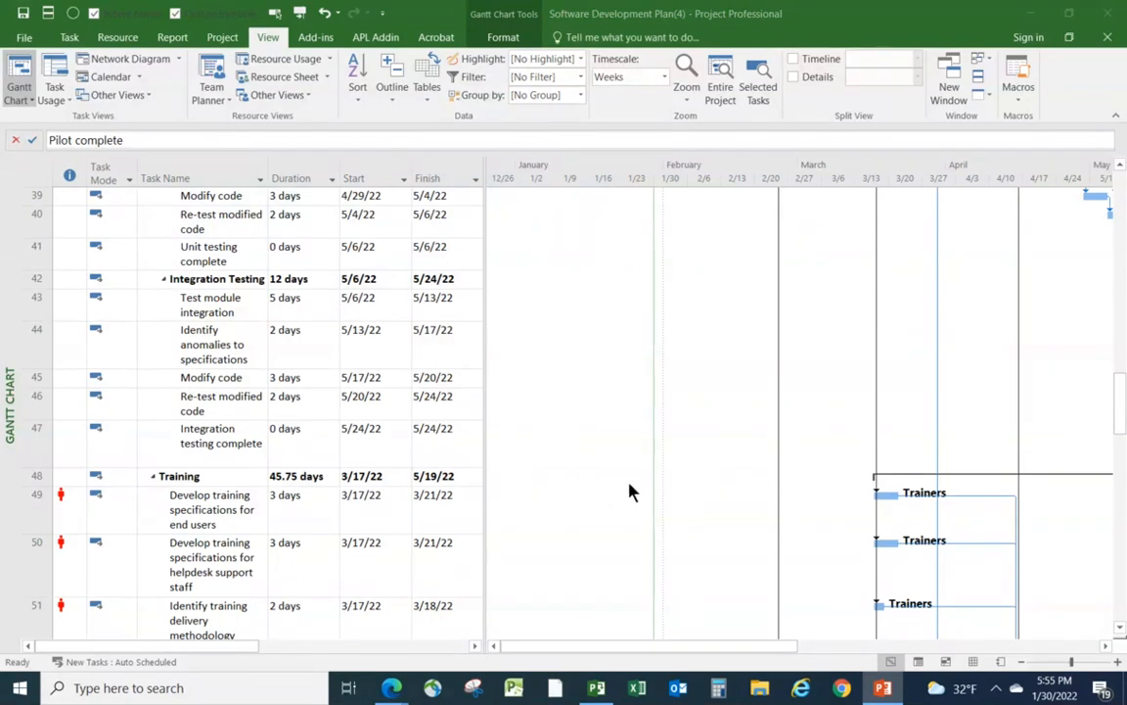
{"action": "scroll", "coordinate": [629, 492], "scroll_direction": "up", "scroll_amount": 10}
{"action": "scroll", "coordinate": [629, 509], "scroll_direction": "up", "scroll_amount": 5}
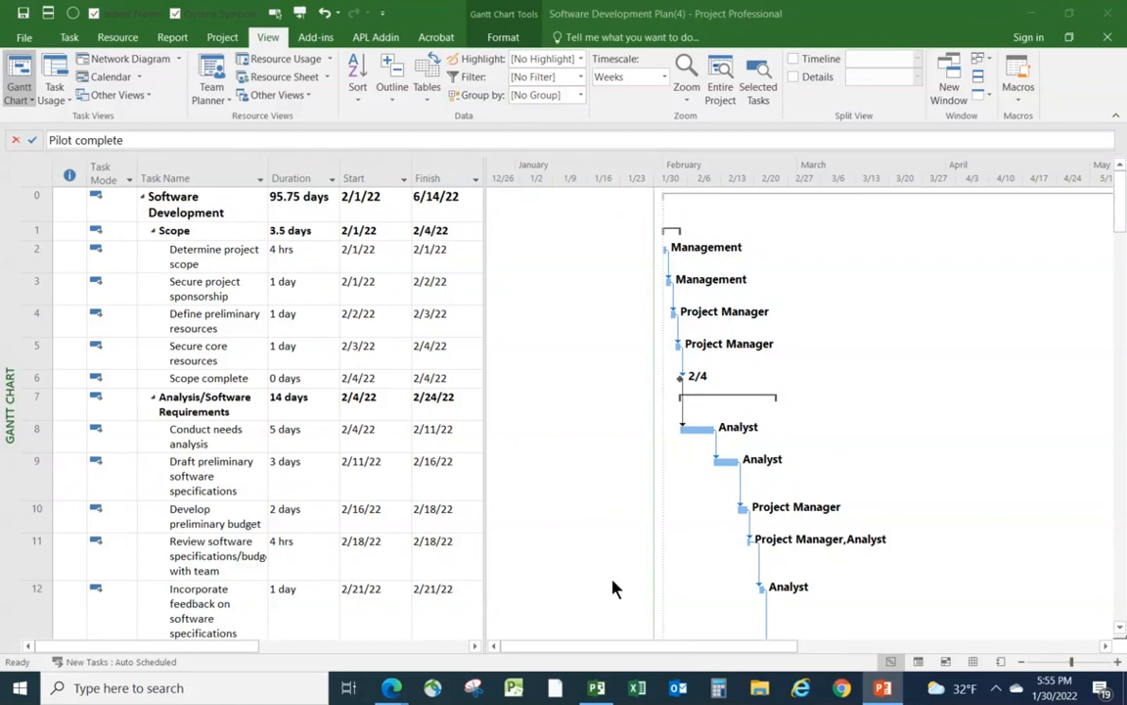
{"action": "left_click", "coordinate": [501, 42]}
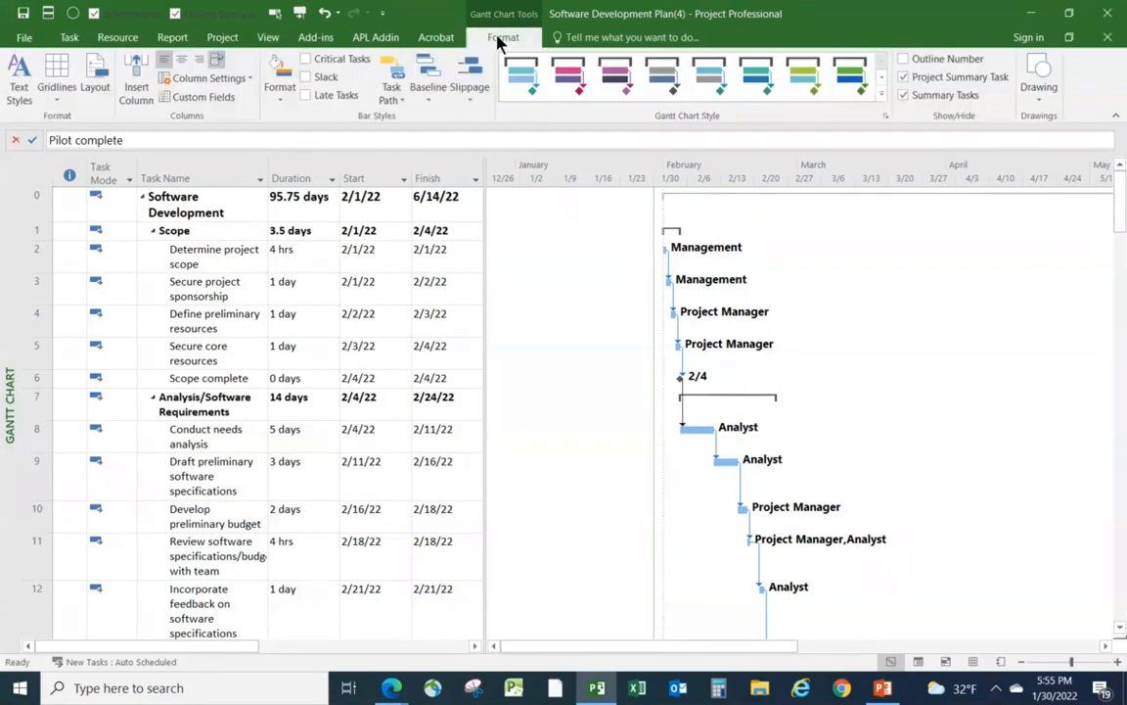
{"action": "left_click", "coordinate": [307, 61]}
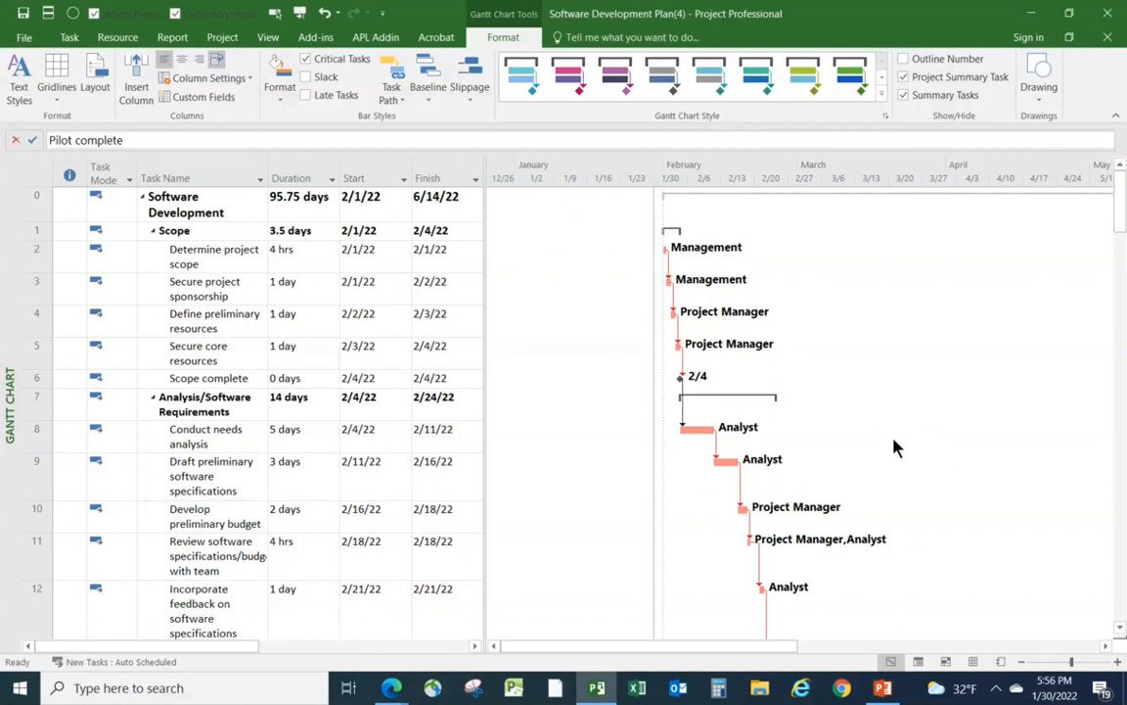
Examine which tasks and dependency links lie on the critical path from the Scope phase through Training, then return to the plan's start
{"action": "scroll", "coordinate": [949, 528], "scroll_direction": "down", "scroll_amount": 1}
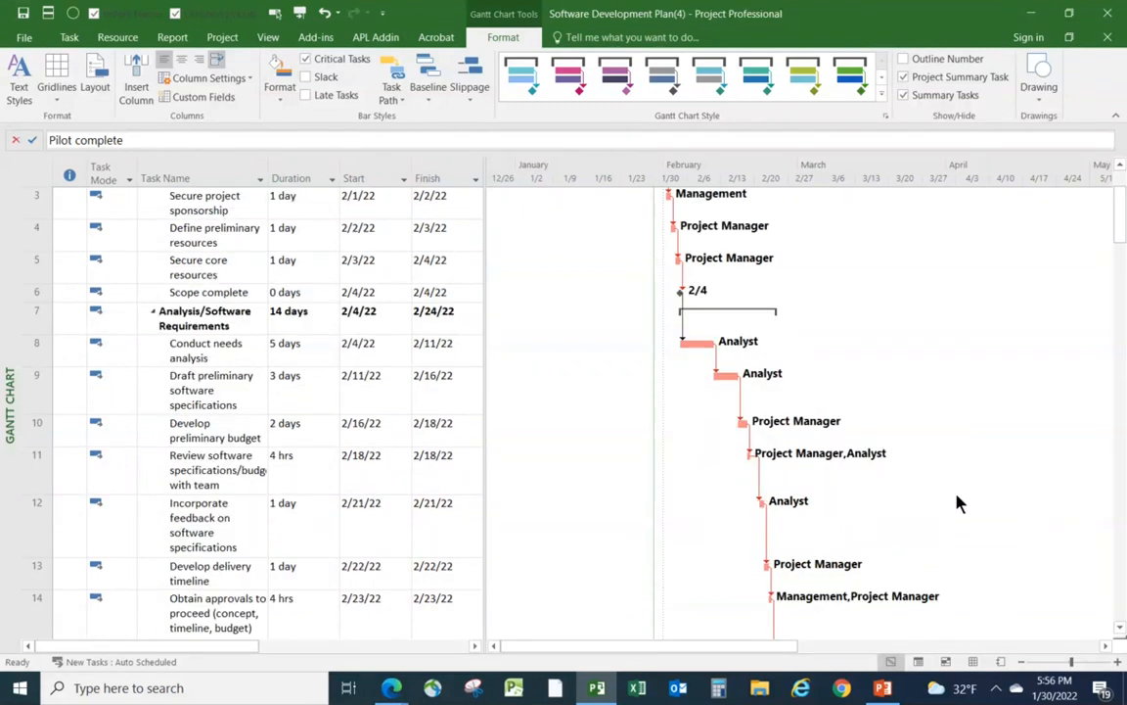
{"action": "scroll", "coordinate": [939, 490], "scroll_direction": "down", "scroll_amount": 2}
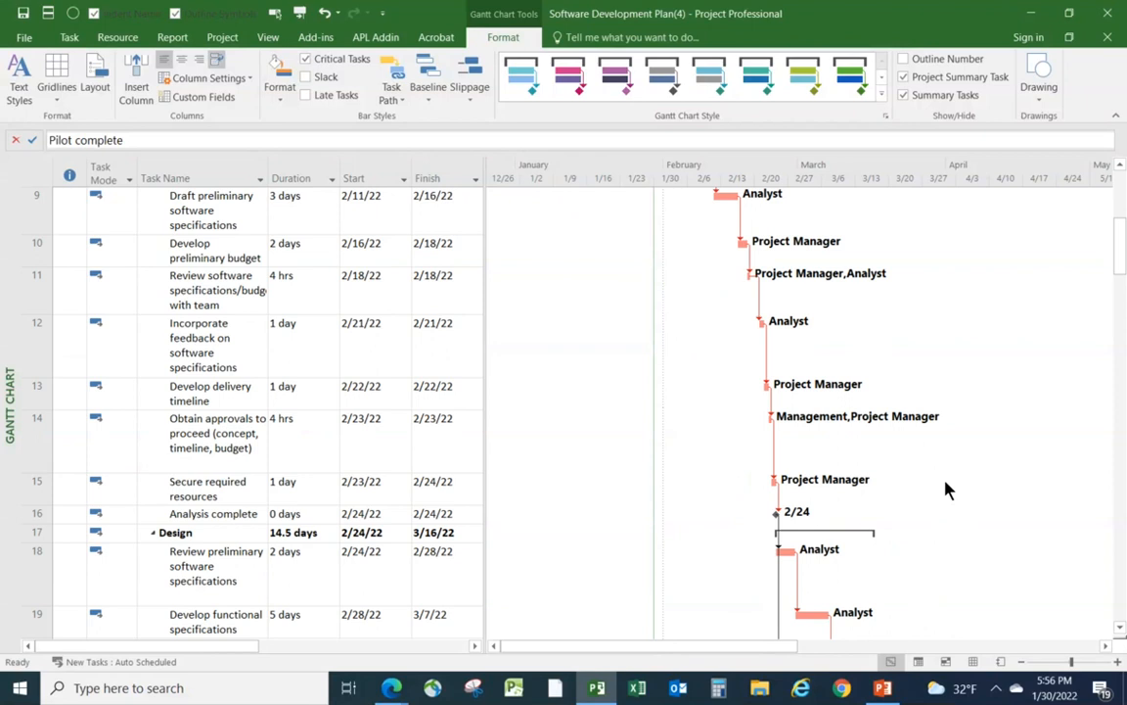
{"action": "scroll", "coordinate": [947, 489], "scroll_direction": "down", "scroll_amount": 4}
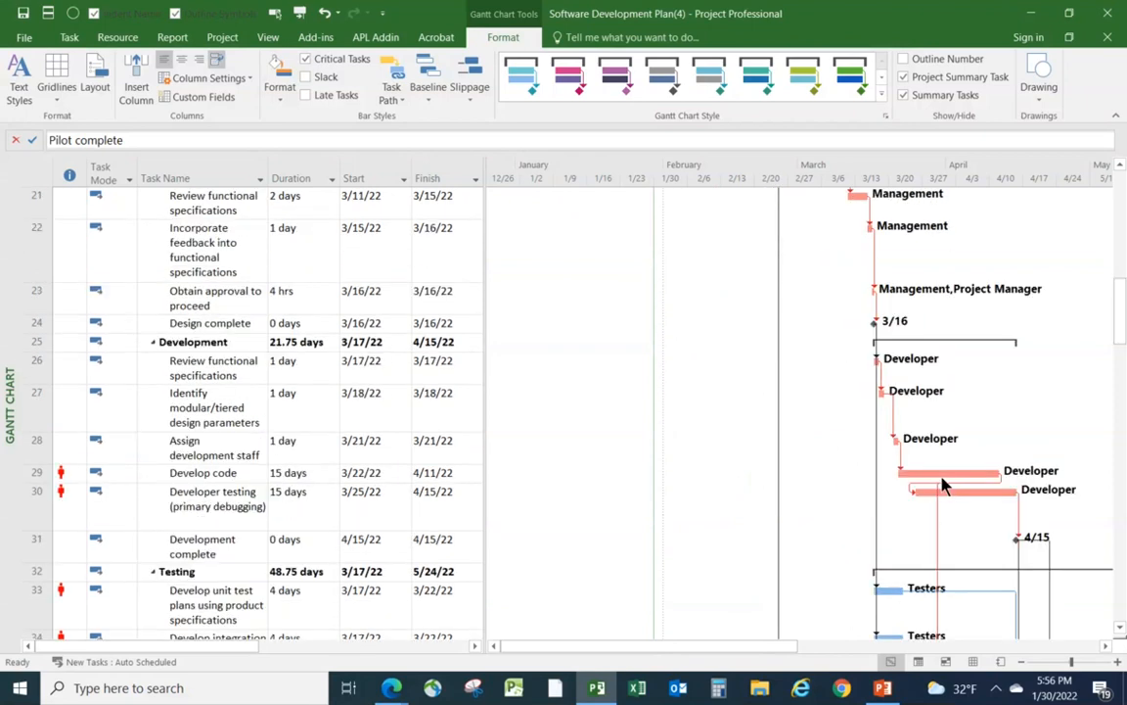
{"action": "scroll", "coordinate": [964, 560], "scroll_direction": "down", "scroll_amount": 1}
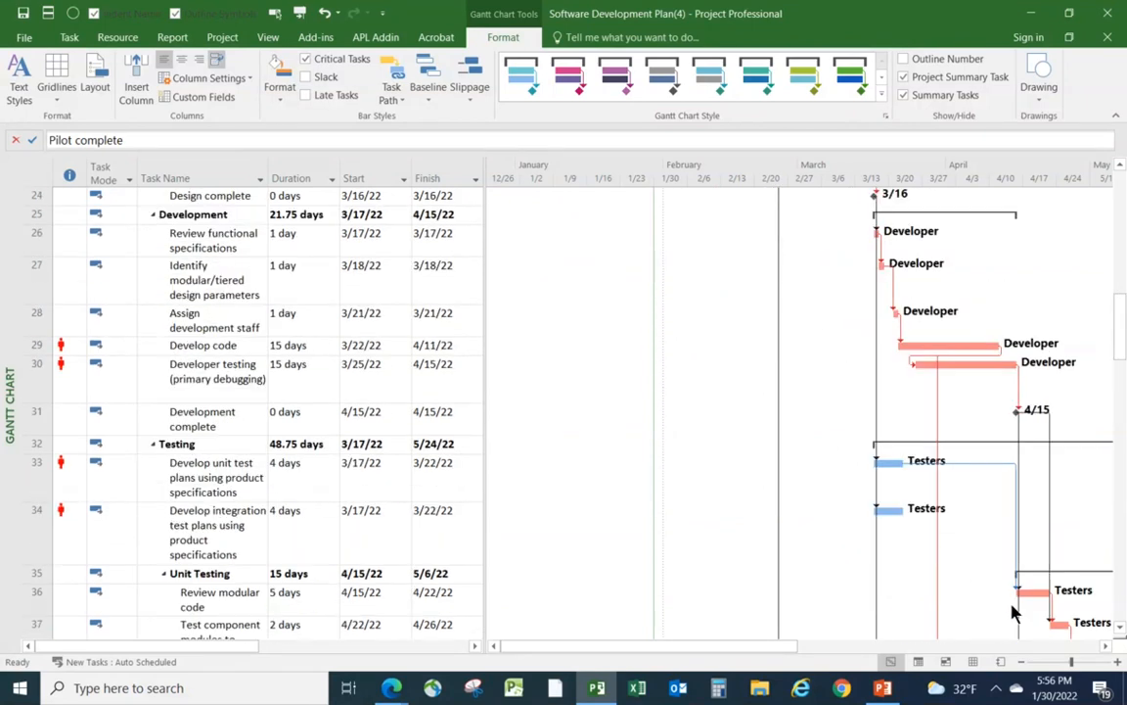
{"action": "left_click", "coordinate": [1106, 646]}
{"action": "left_click", "coordinate": [1106, 646]}
{"action": "left_click", "coordinate": [1107, 646]}
{"action": "left_click", "coordinate": [1107, 646]}
{"action": "left_click", "coordinate": [1106, 646]}
{"action": "scroll", "coordinate": [808, 478], "scroll_direction": "down", "scroll_amount": 3}
{"action": "scroll", "coordinate": [807, 486], "scroll_direction": "down", "scroll_amount": 3}
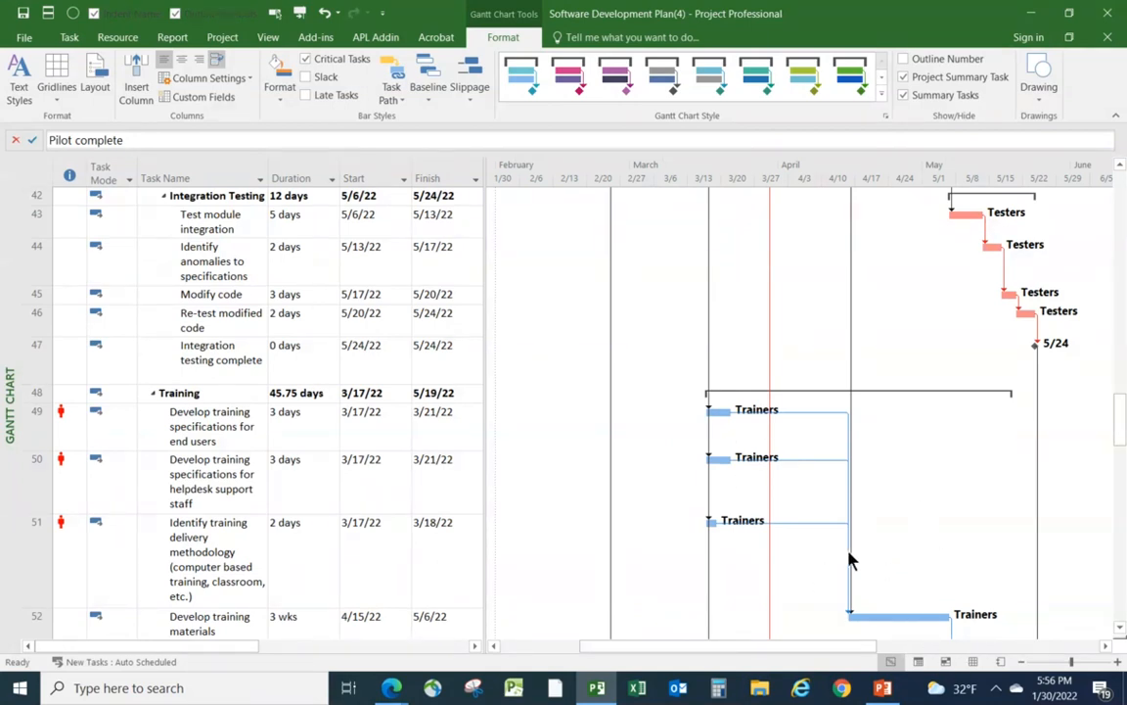
{"action": "scroll", "coordinate": [818, 554], "scroll_direction": "up", "scroll_amount": 4}
{"action": "scroll", "coordinate": [820, 555], "scroll_direction": "up", "scroll_amount": 10}
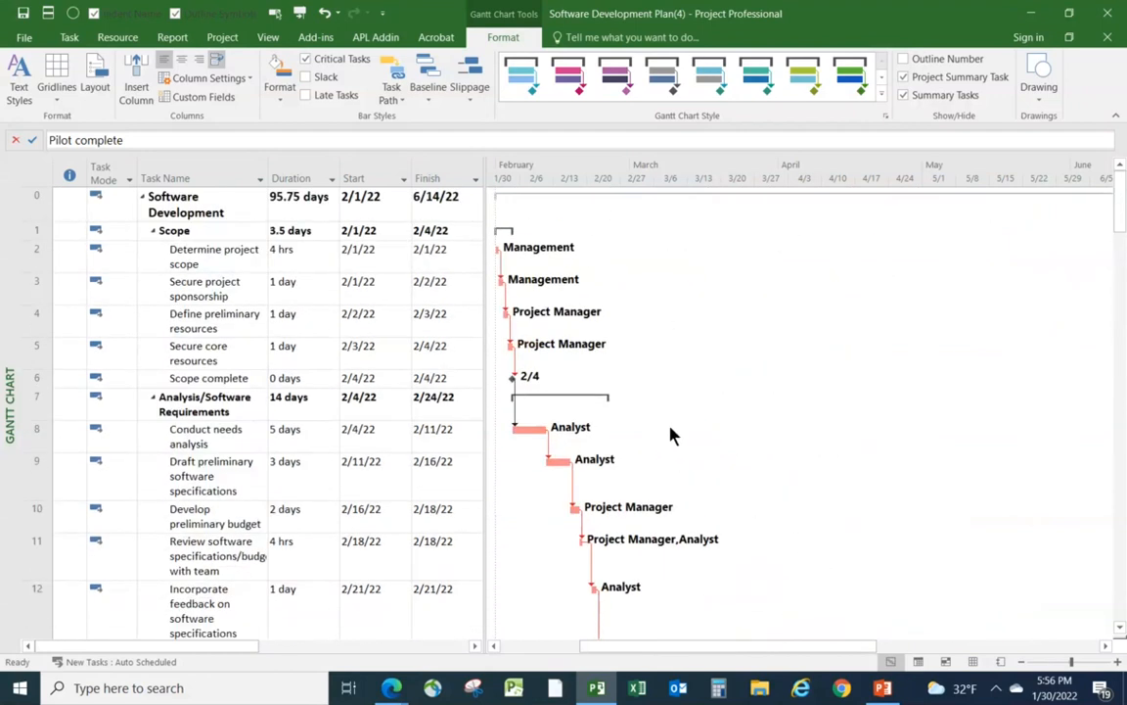
{"action": "left_click", "coordinate": [494, 646]}
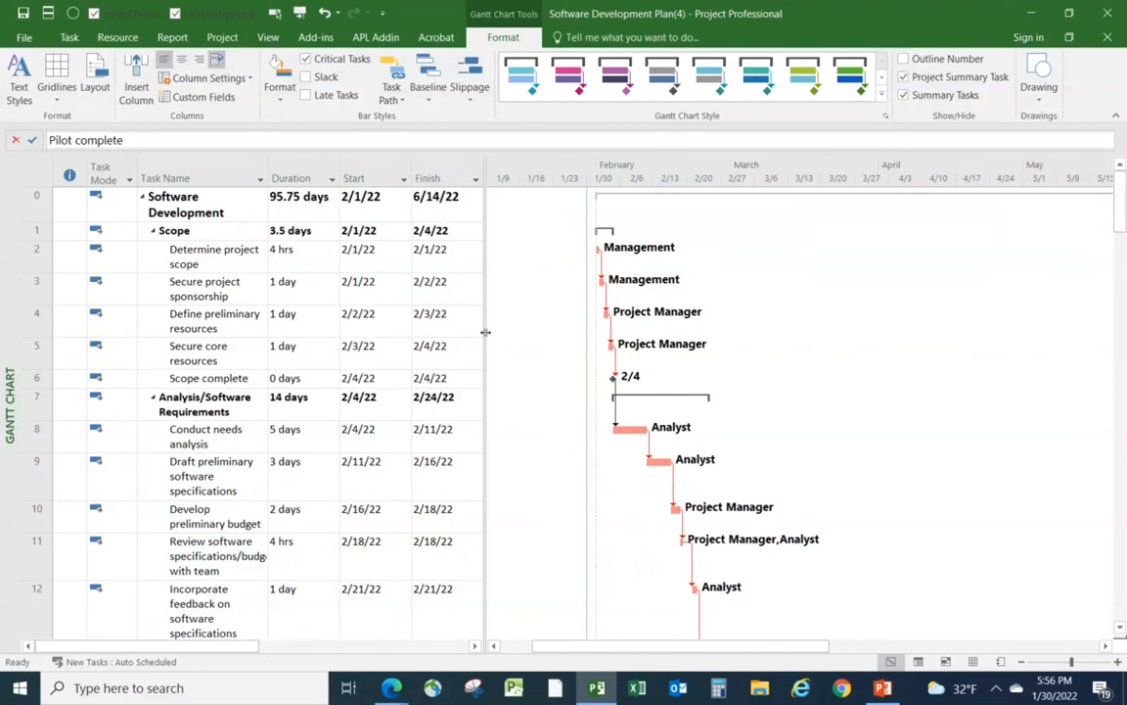
Try a duration of 7 days for the Conduct needs analysis task, then undo the change
{"action": "left_click", "coordinate": [308, 440]}
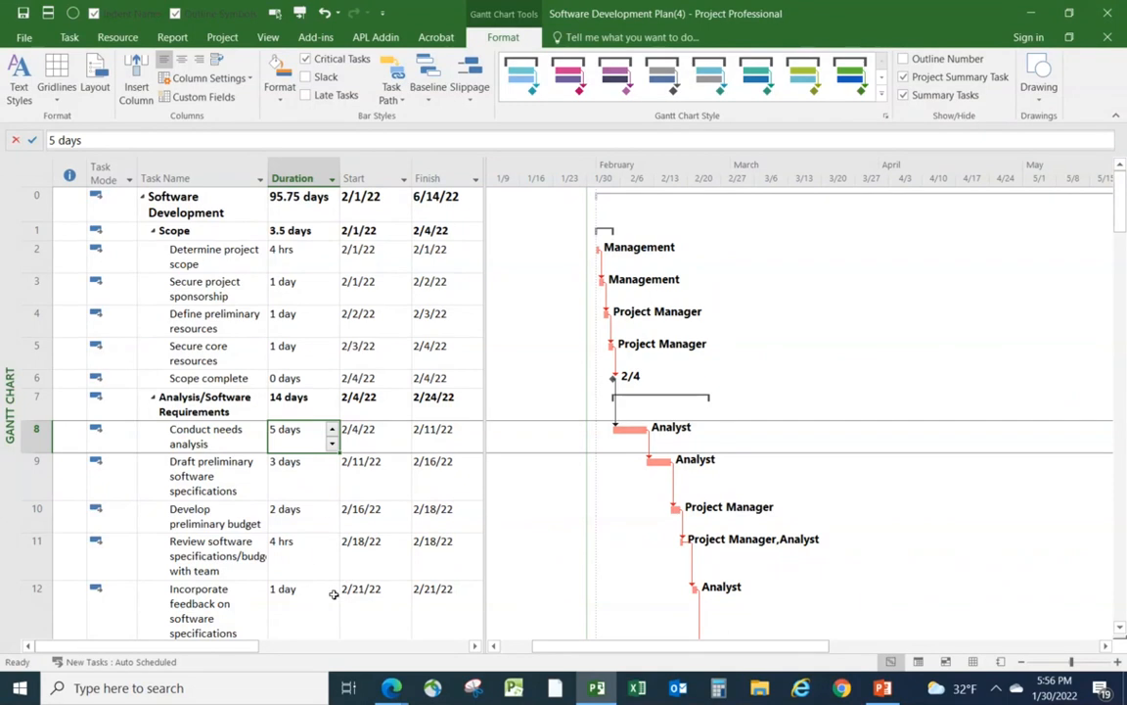
{"action": "left_click", "coordinate": [332, 430]}
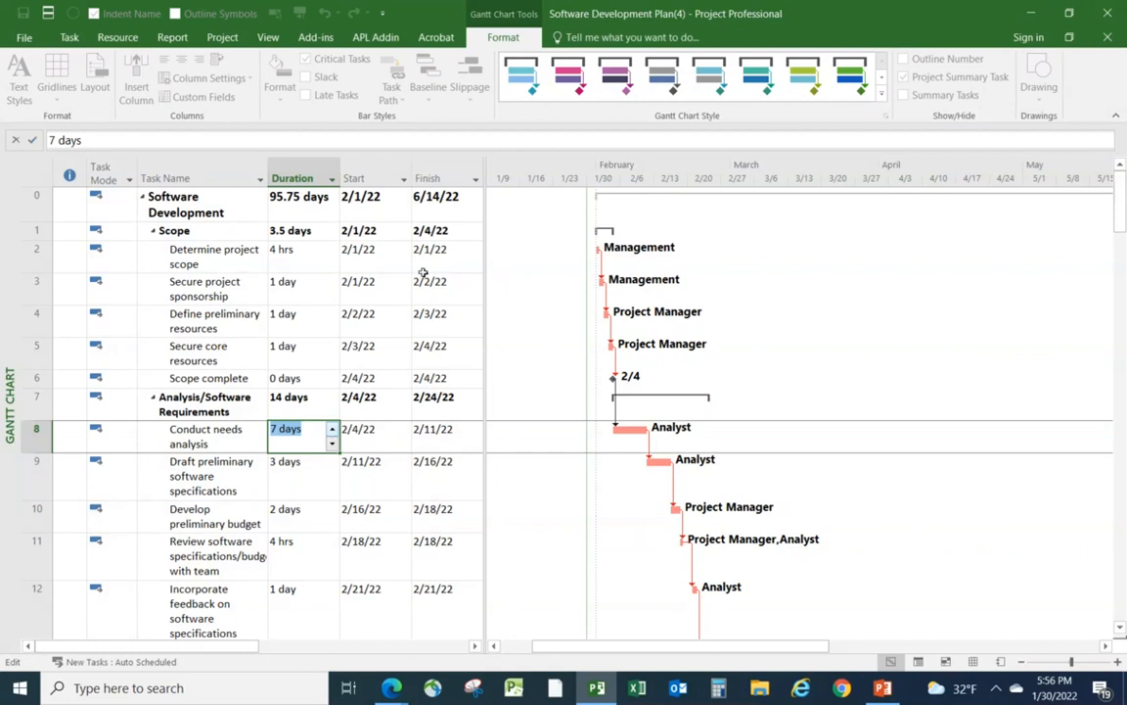
{"action": "left_click", "coordinate": [313, 481]}
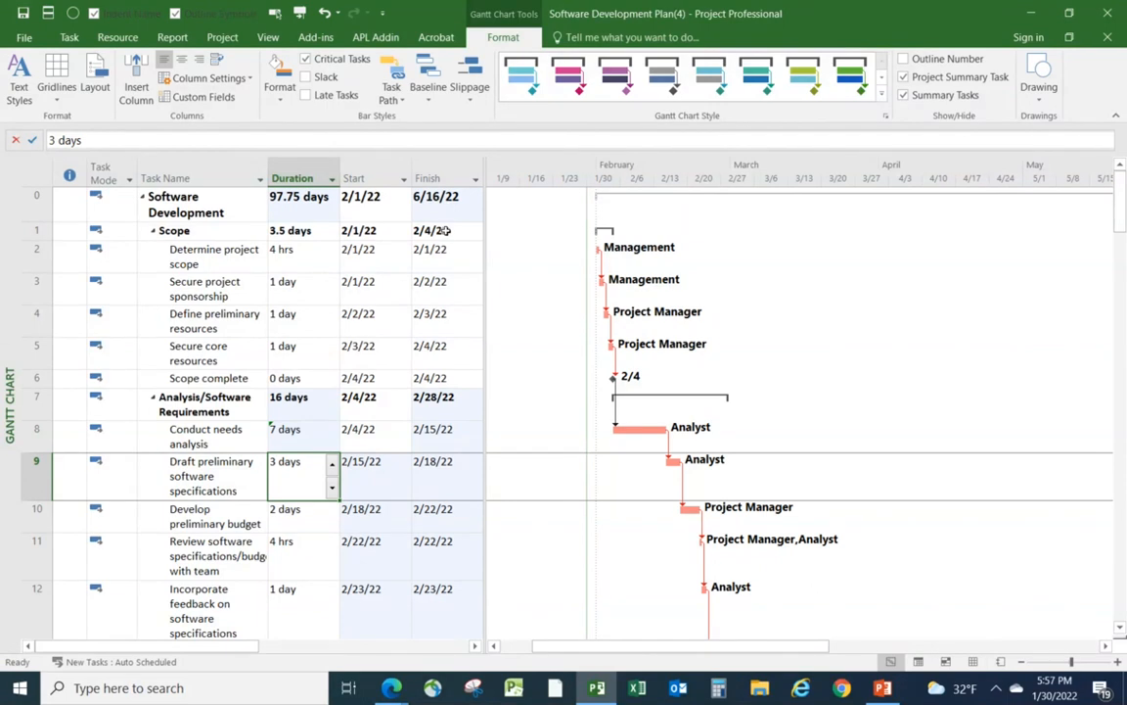
{"action": "left_click", "coordinate": [325, 16]}
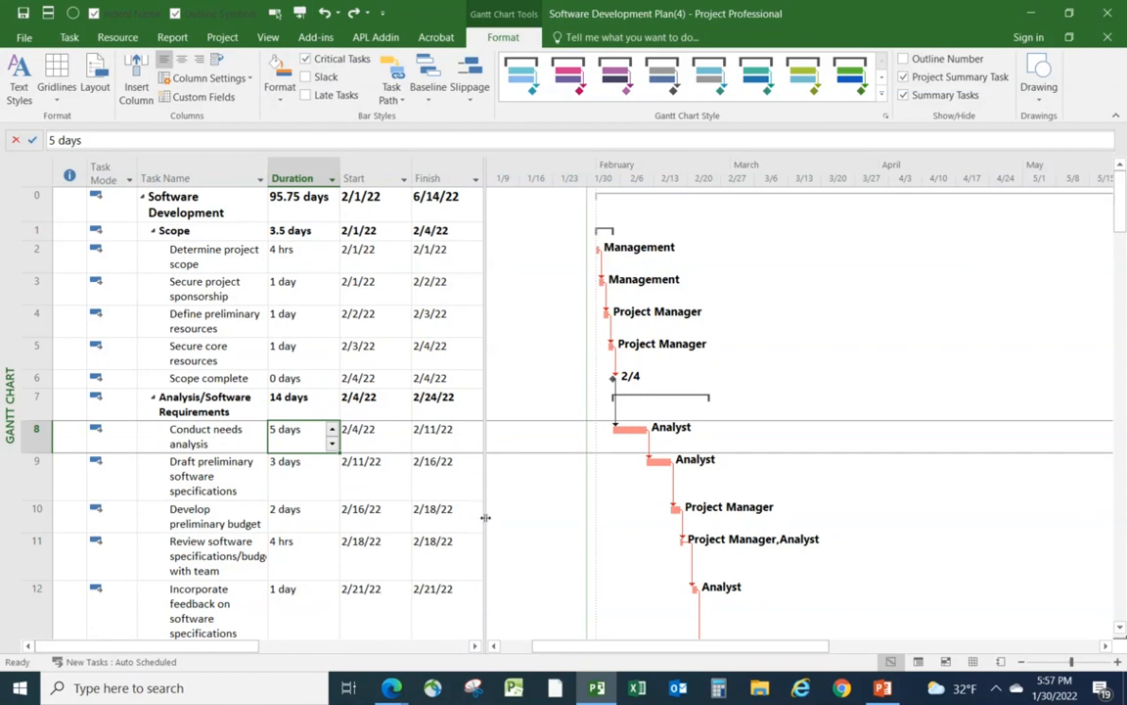
Widen the task table to show the Predecessors column and insert a Total Slack column before it
{"action": "left_click_drag", "start_coordinate": [484, 509], "coordinate": [651, 509]}
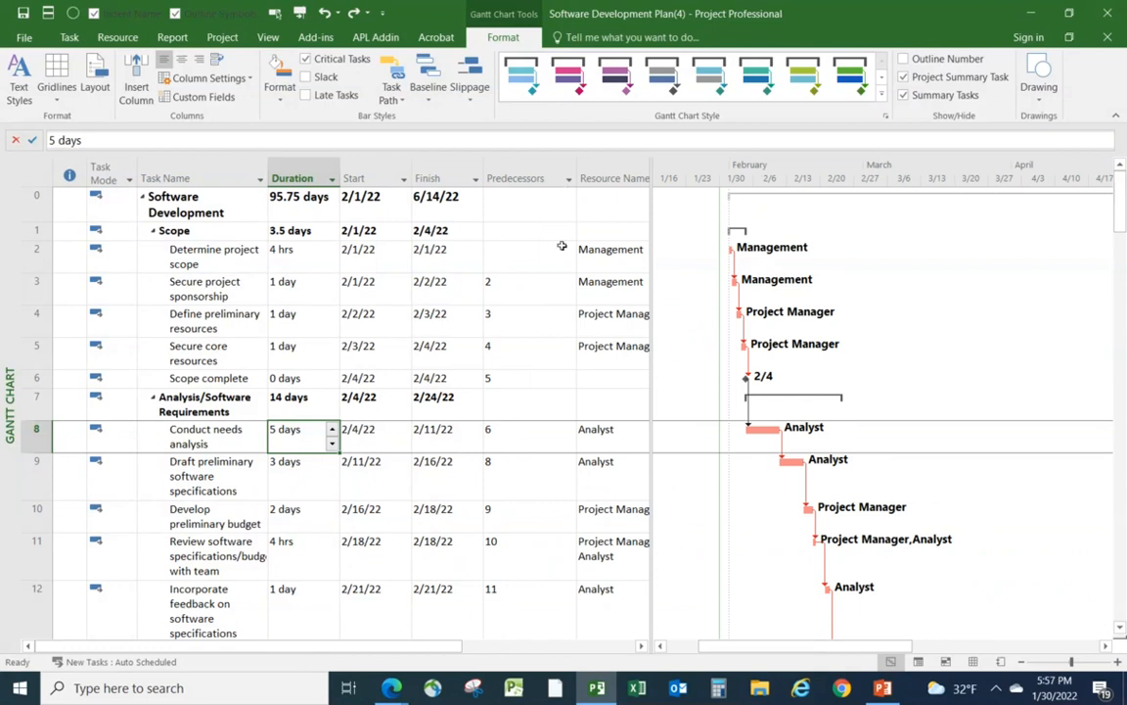
{"action": "right_click", "coordinate": [495, 170]}
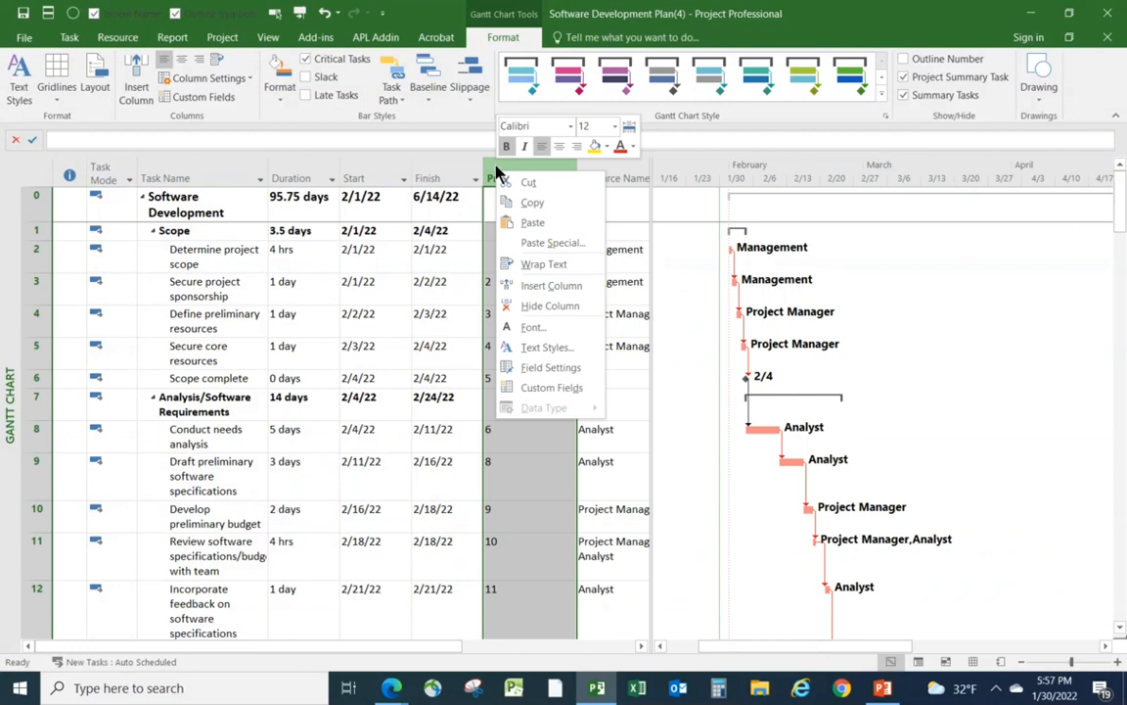
{"action": "left_click", "coordinate": [554, 285]}
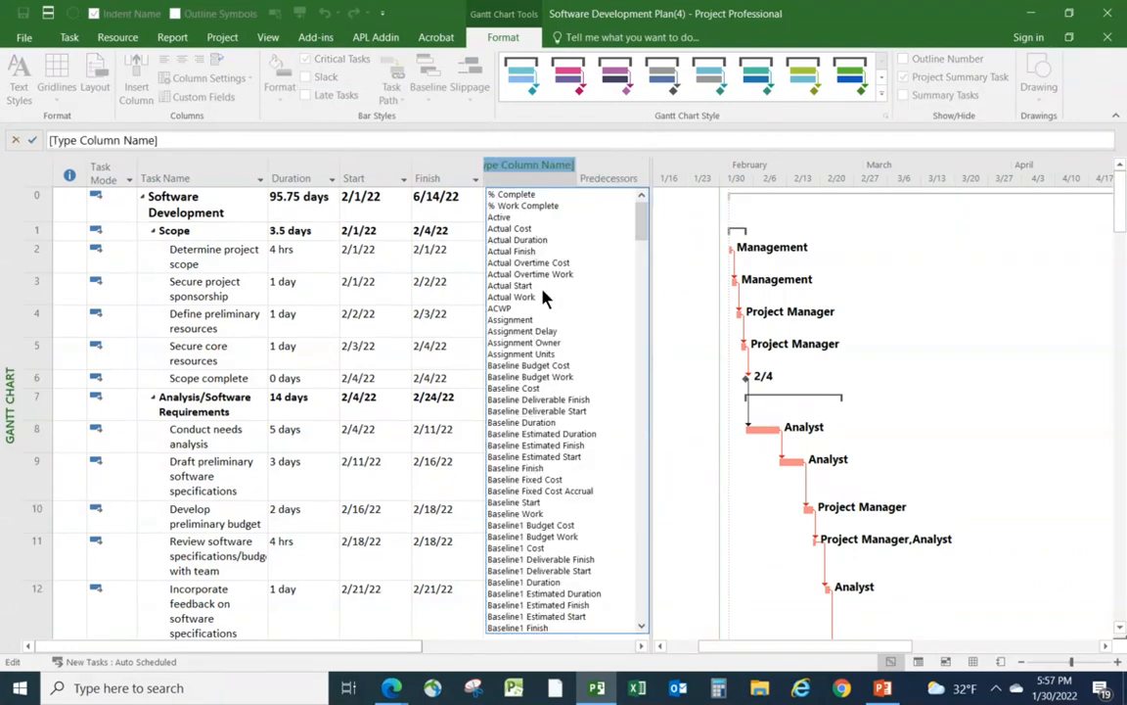
{"action": "type", "text": "task Calendar"}
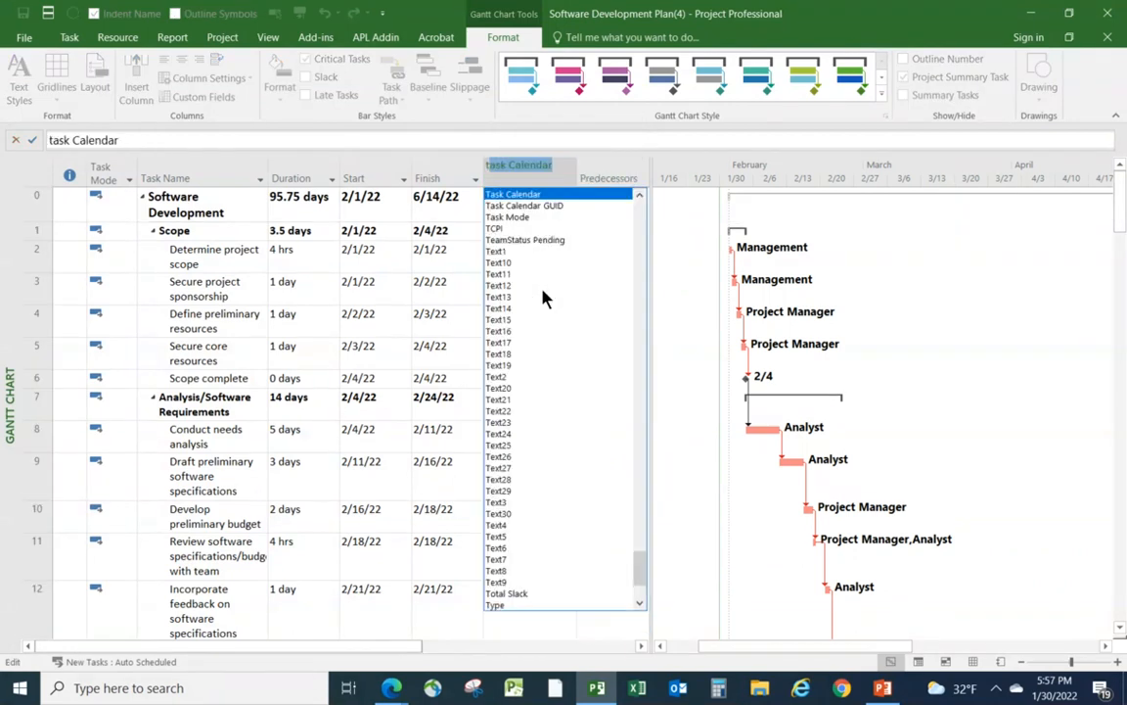
{"action": "left_click", "coordinate": [527, 593]}
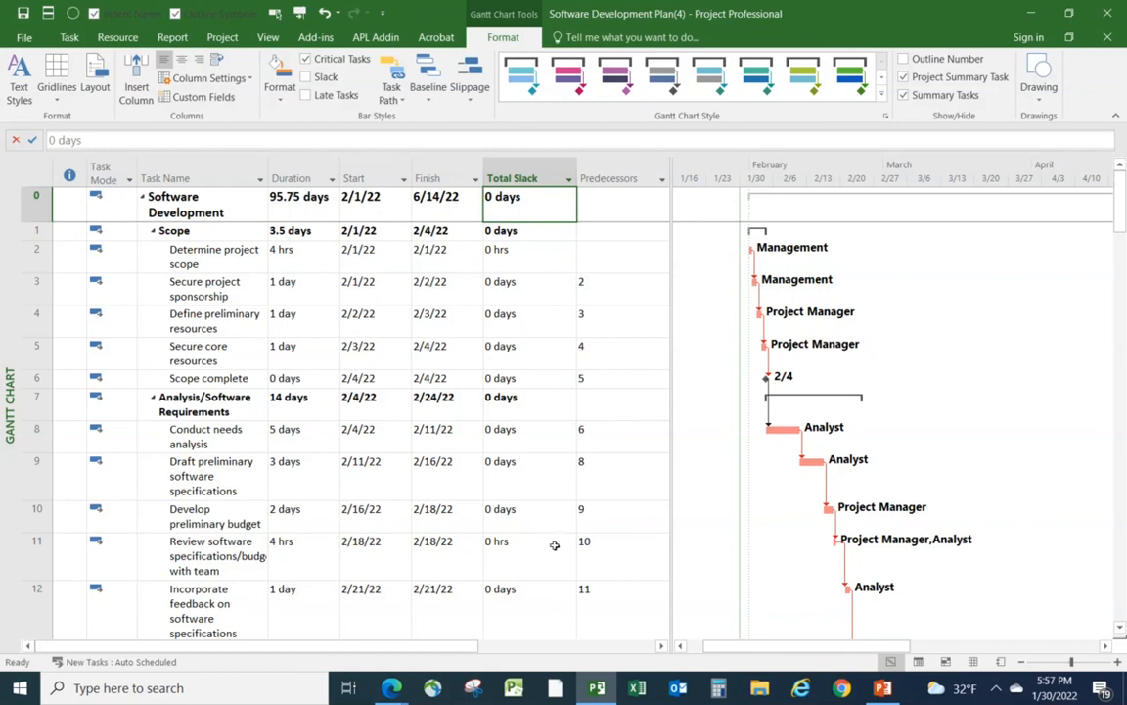
Review the slack down to the Testing phase and insert a Critical column between Total Slack and Predecessors
{"action": "scroll", "coordinate": [543, 503], "scroll_direction": "down", "scroll_amount": 3}
{"action": "scroll", "coordinate": [544, 501], "scroll_direction": "down", "scroll_amount": 2}
{"action": "scroll", "coordinate": [544, 501], "scroll_direction": "down", "scroll_amount": 4}
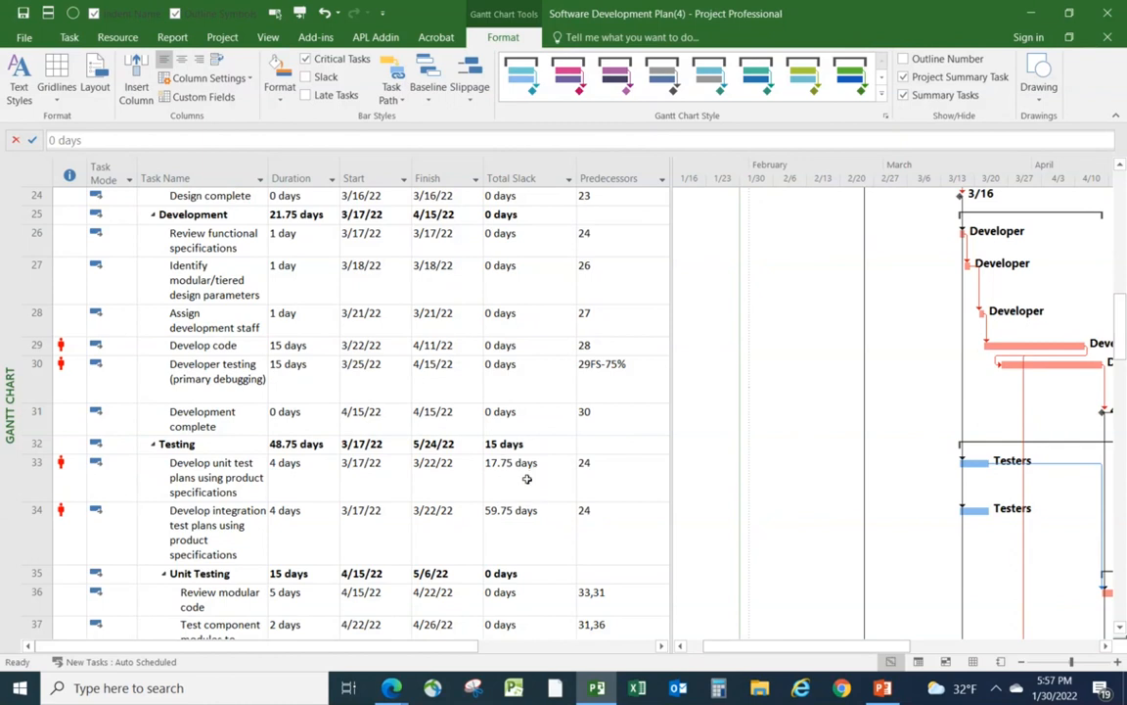
{"action": "left_click", "coordinate": [604, 163]}
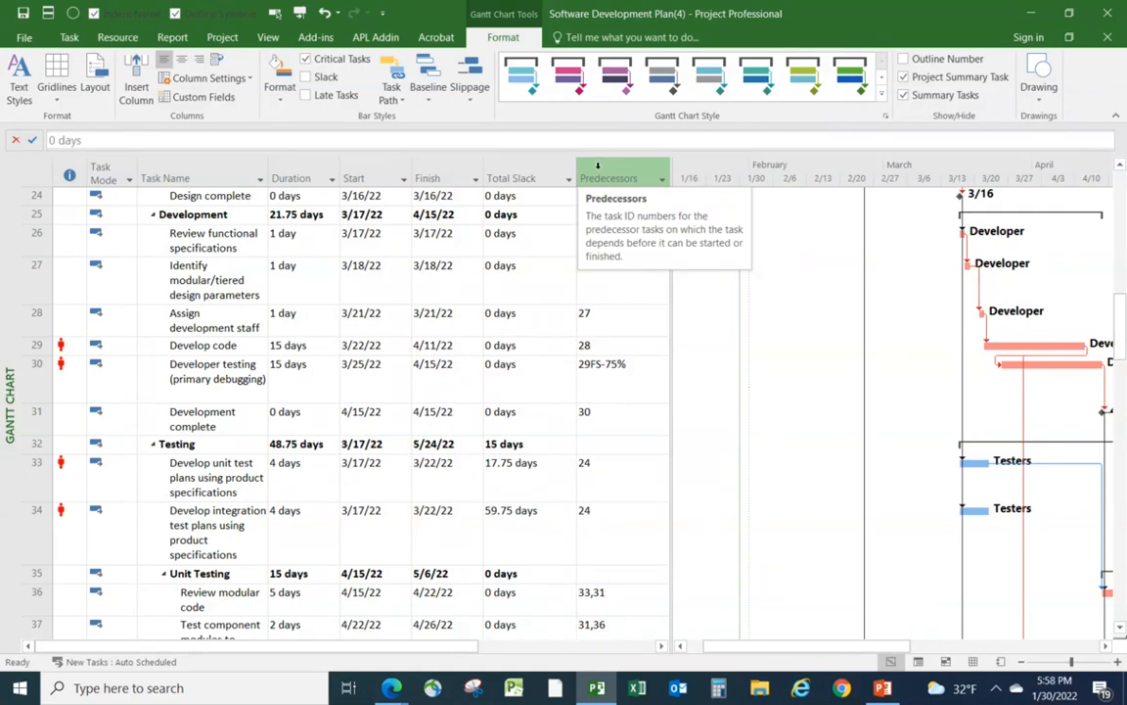
{"action": "right_click", "coordinate": [597, 165]}
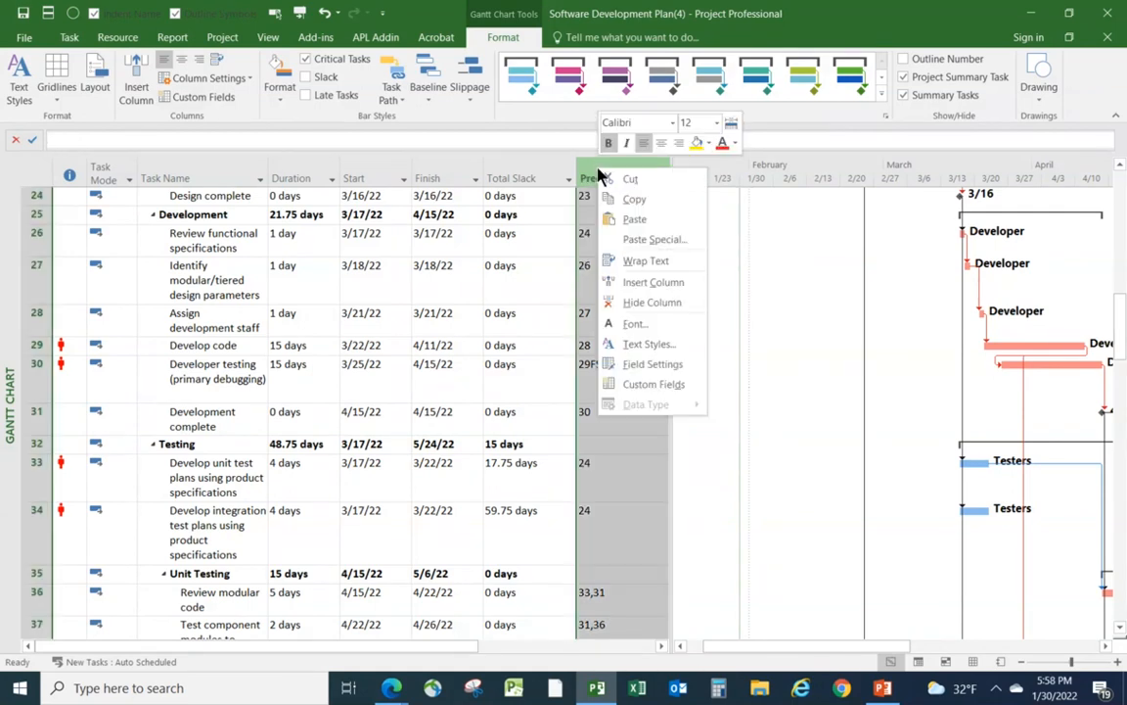
{"action": "left_click", "coordinate": [638, 283]}
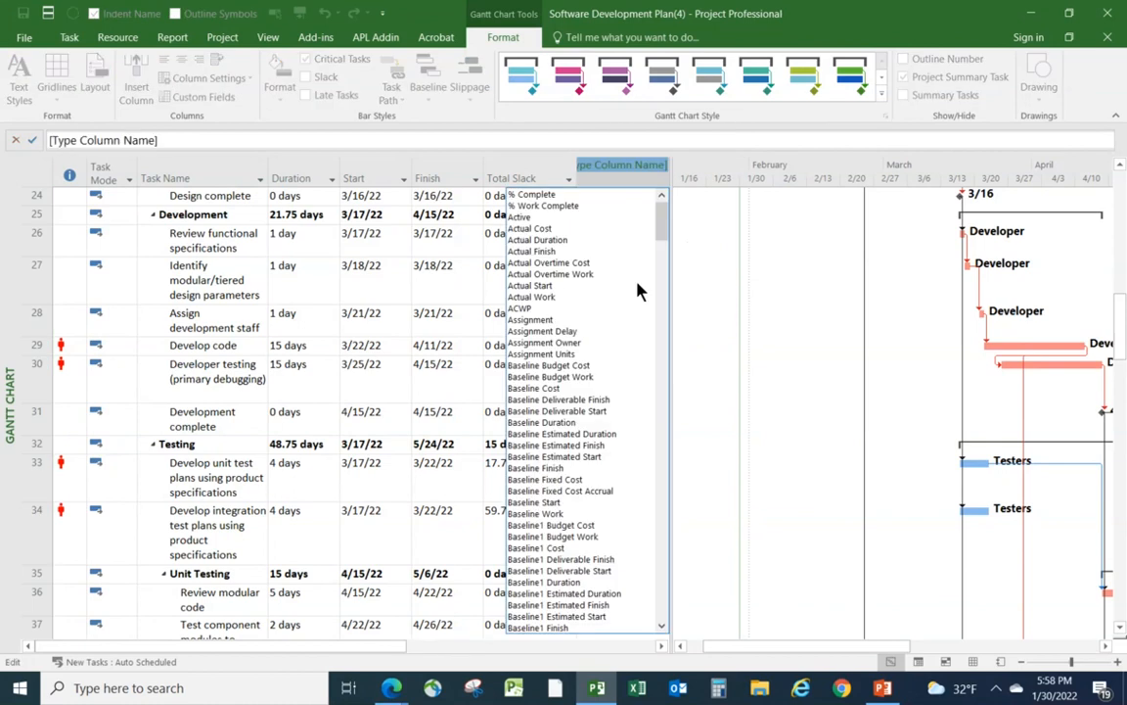
{"action": "type", "text": "confirmed"}
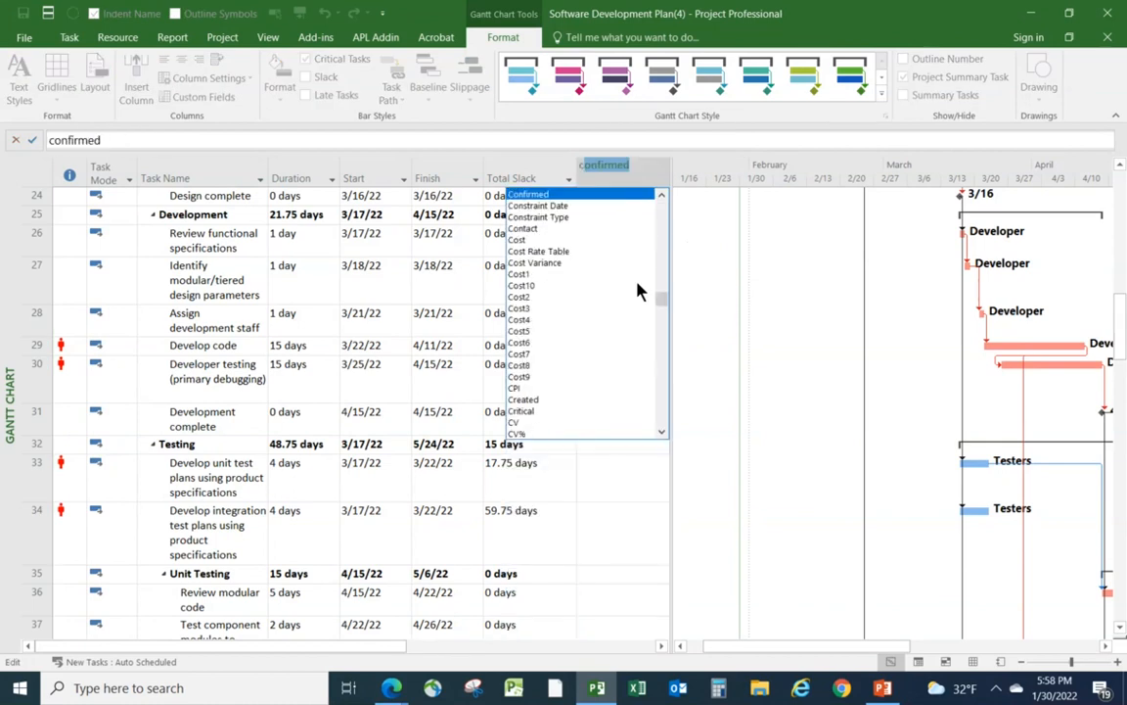
{"action": "left_click", "coordinate": [521, 411]}
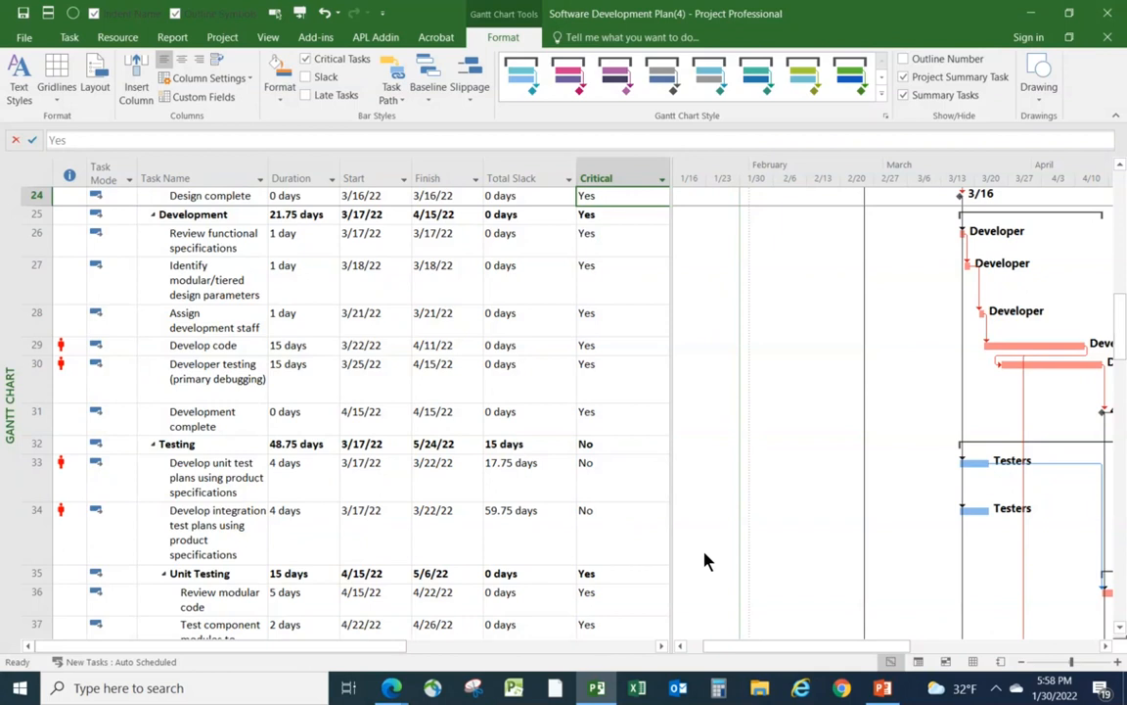
Compare the Total Slack and Critical values of the Development and Testing tasks with their Gantt bars and links
{"action": "left_click", "coordinate": [1122, 630]}
{"action": "left_click", "coordinate": [1122, 630]}
{"action": "left_click", "coordinate": [1121, 630]}
{"action": "left_click", "coordinate": [1107, 646]}
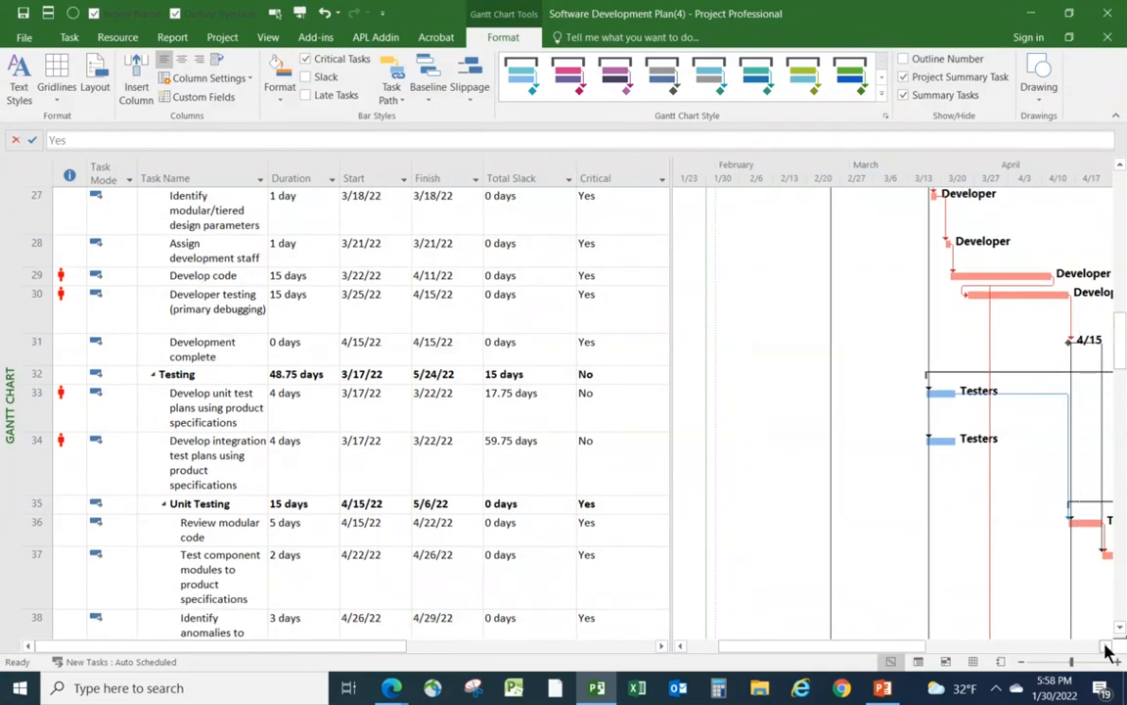
{"action": "left_click", "coordinate": [1106, 646]}
{"action": "left_click", "coordinate": [1106, 648]}
{"action": "left_click", "coordinate": [1107, 648]}
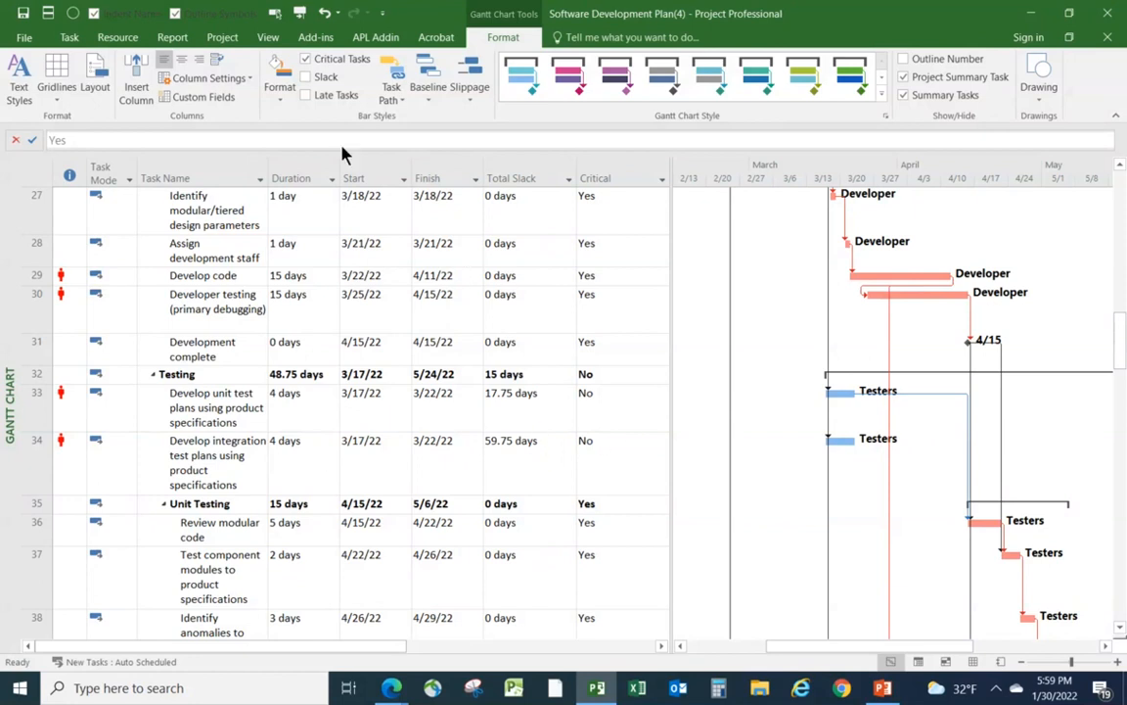
Show the Task Form details for the task "Develop unit test plans using product specifications" and display its predecessors and successors
{"action": "left_click", "coordinate": [268, 40]}
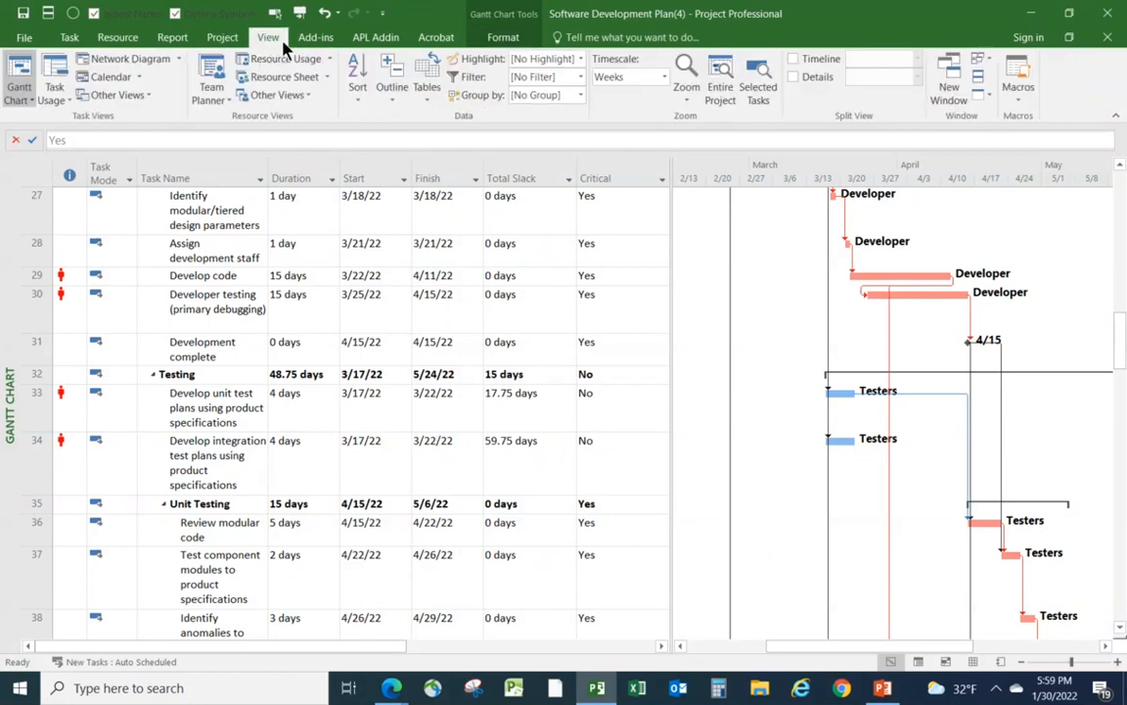
{"action": "left_click", "coordinate": [794, 77]}
{"action": "scroll", "coordinate": [584, 326], "scroll_direction": "down", "scroll_amount": 1}
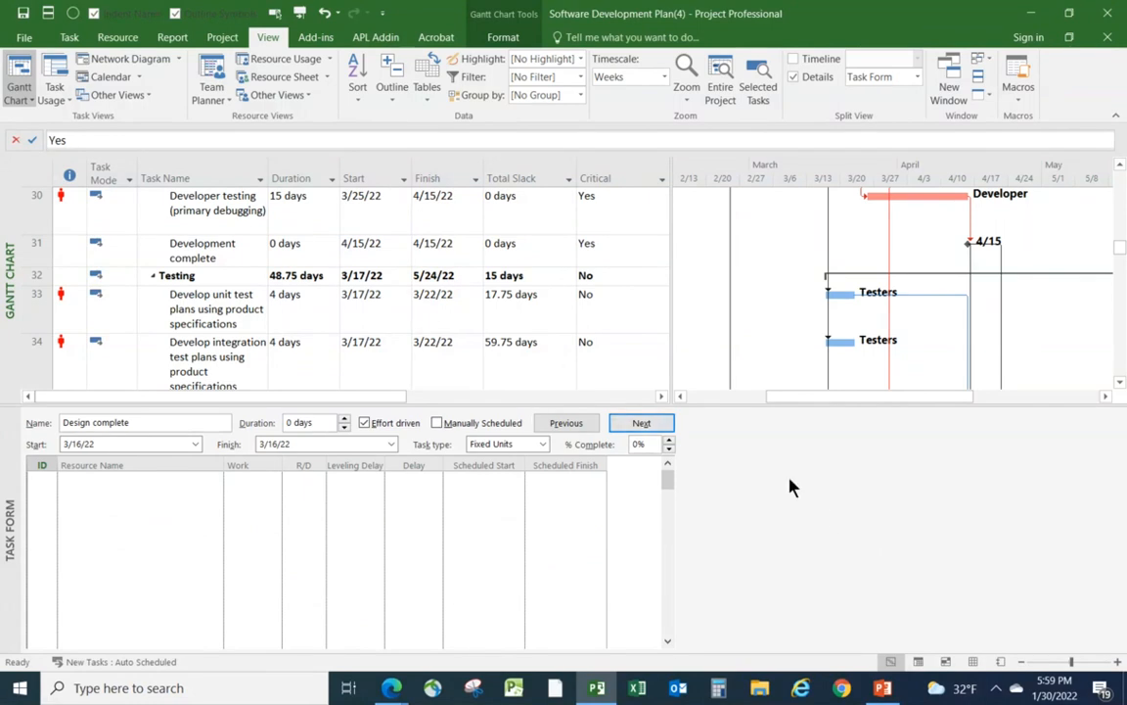
{"action": "left_click", "coordinate": [157, 308]}
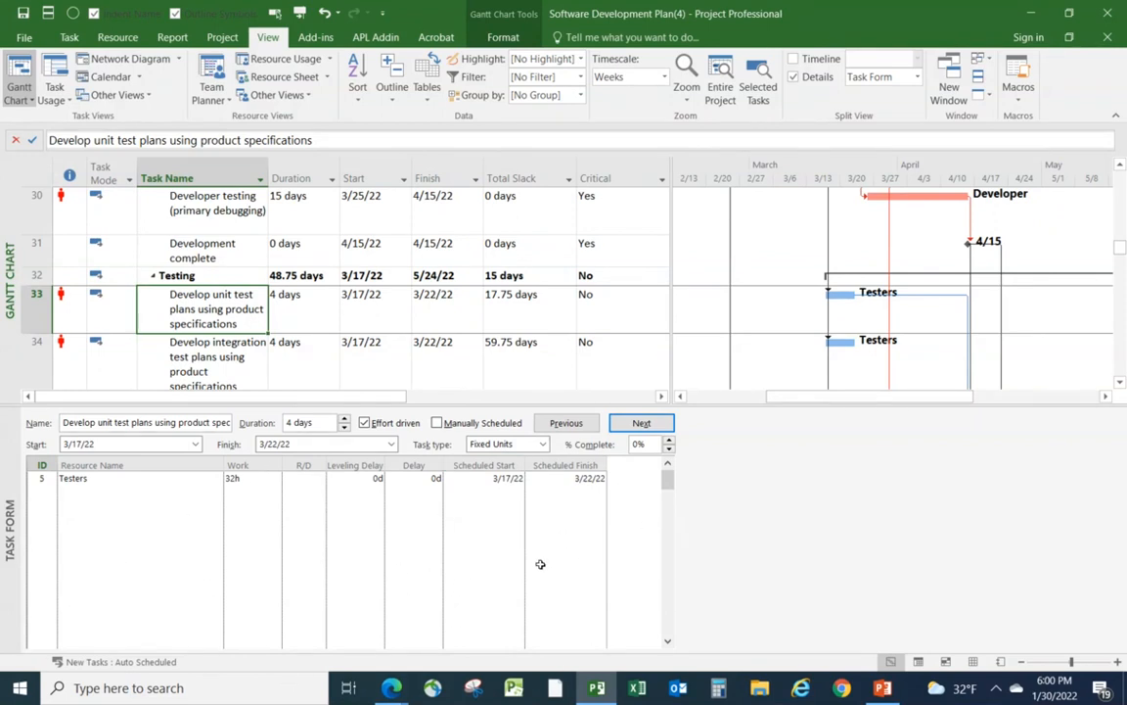
{"action": "right_click", "coordinate": [886, 529]}
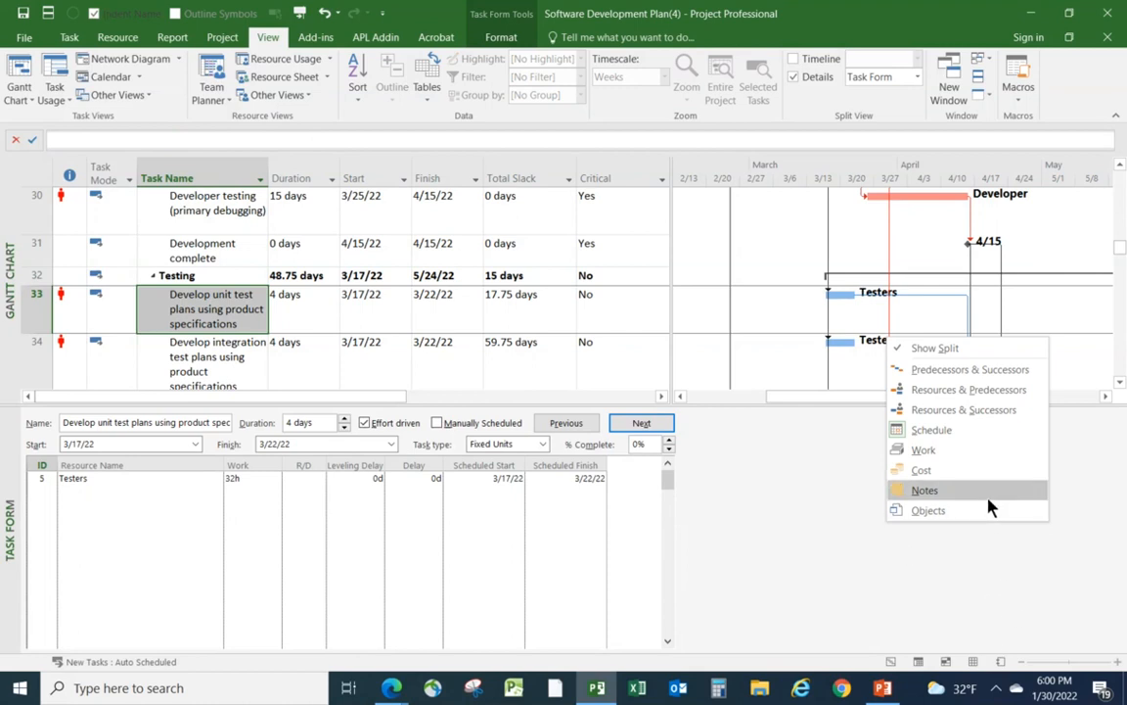
{"action": "left_click", "coordinate": [945, 370]}
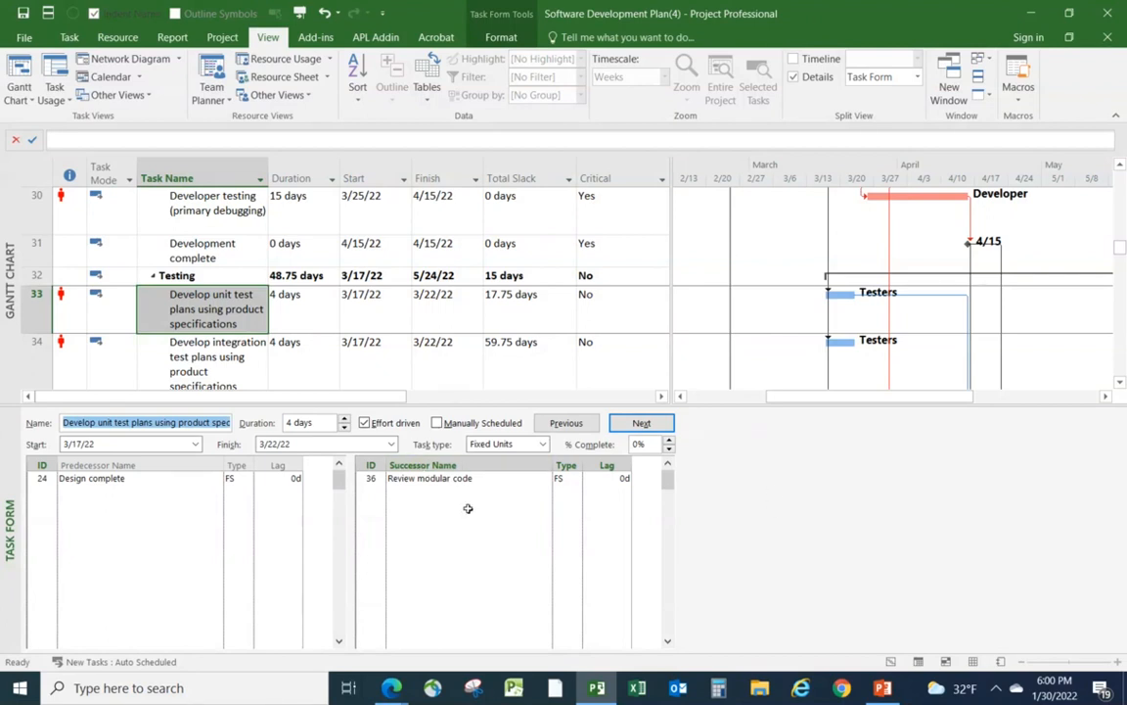
Compare the predecessors and successors of the unit and integration test plan tasks, enlarging the chart pane above the Task Form
{"action": "left_click", "coordinate": [168, 338]}
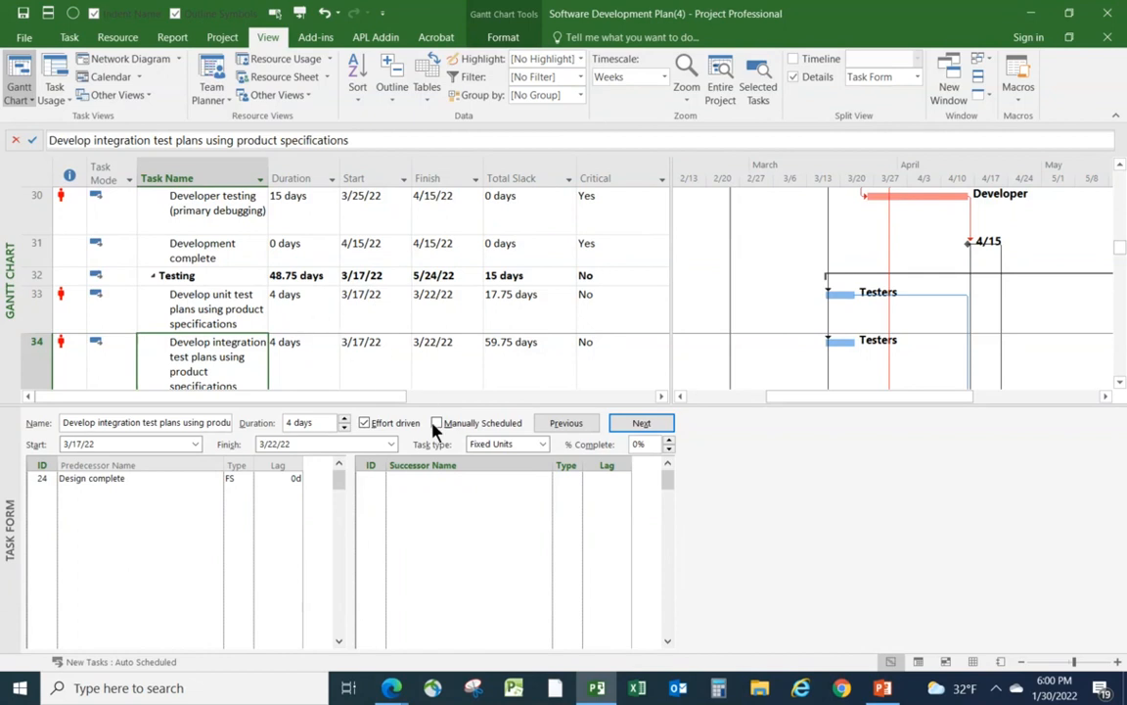
{"action": "left_click_drag", "start_coordinate": [431, 402], "coordinate": [442, 433]}
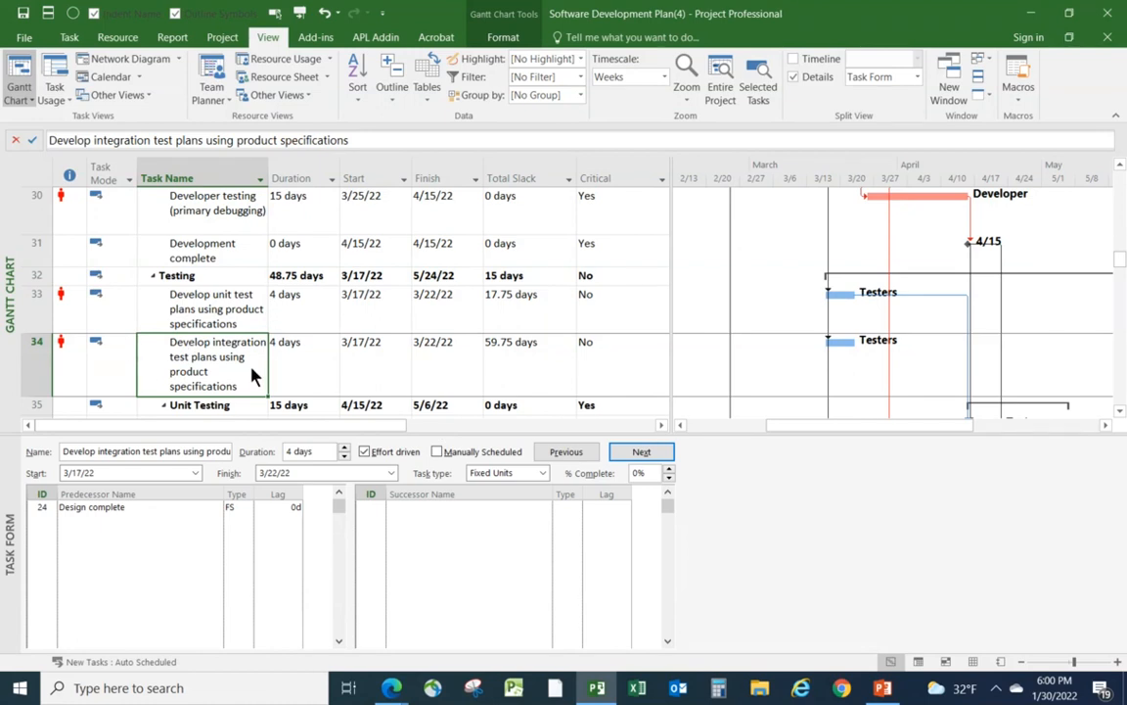
{"action": "left_click", "coordinate": [240, 307]}
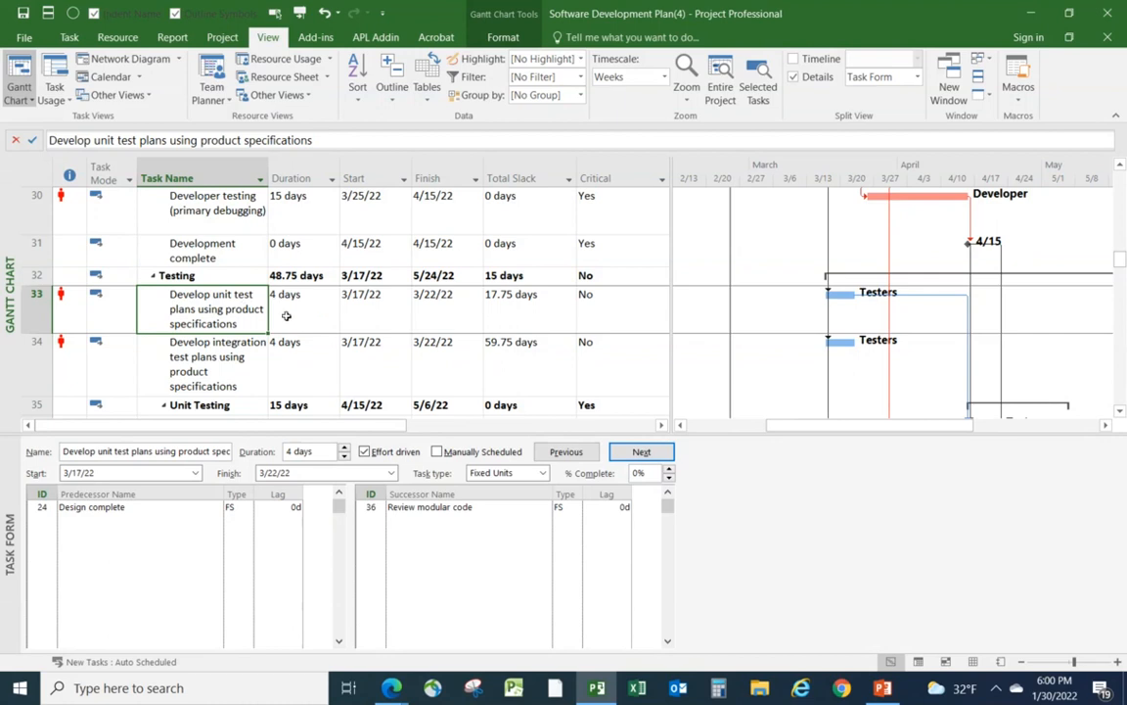
{"action": "scroll", "coordinate": [332, 380], "scroll_direction": "down", "scroll_amount": 1}
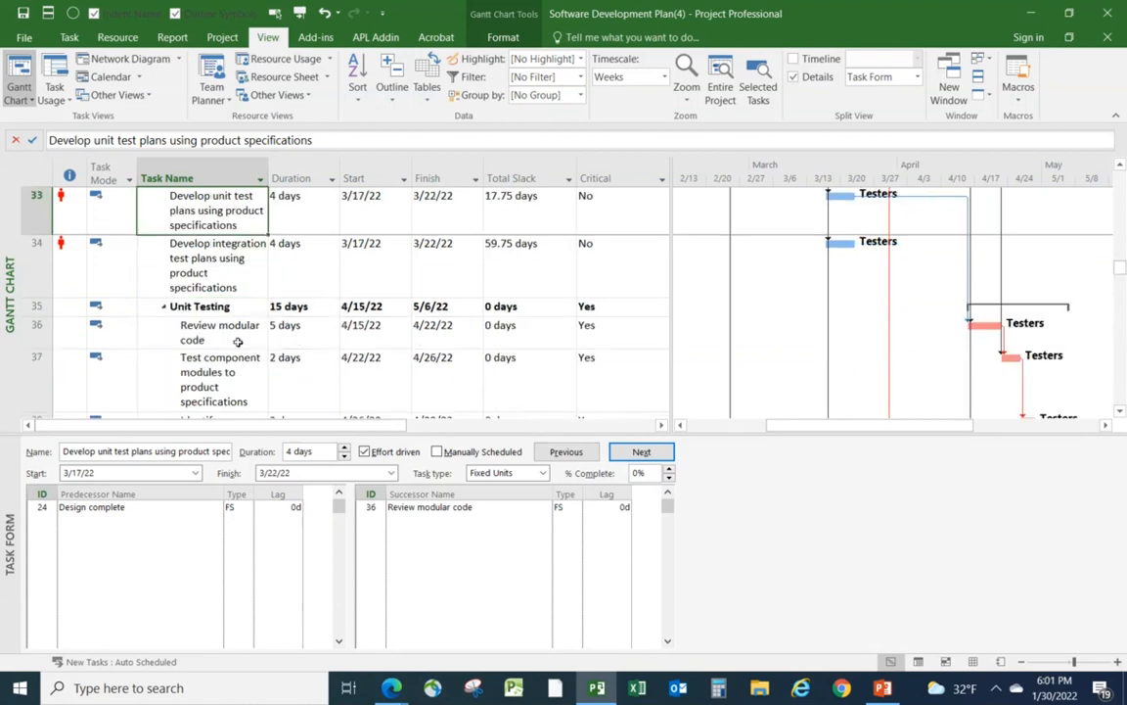
{"action": "scroll", "coordinate": [229, 352], "scroll_direction": "up", "scroll_amount": 1}
{"action": "left_click", "coordinate": [221, 368]}
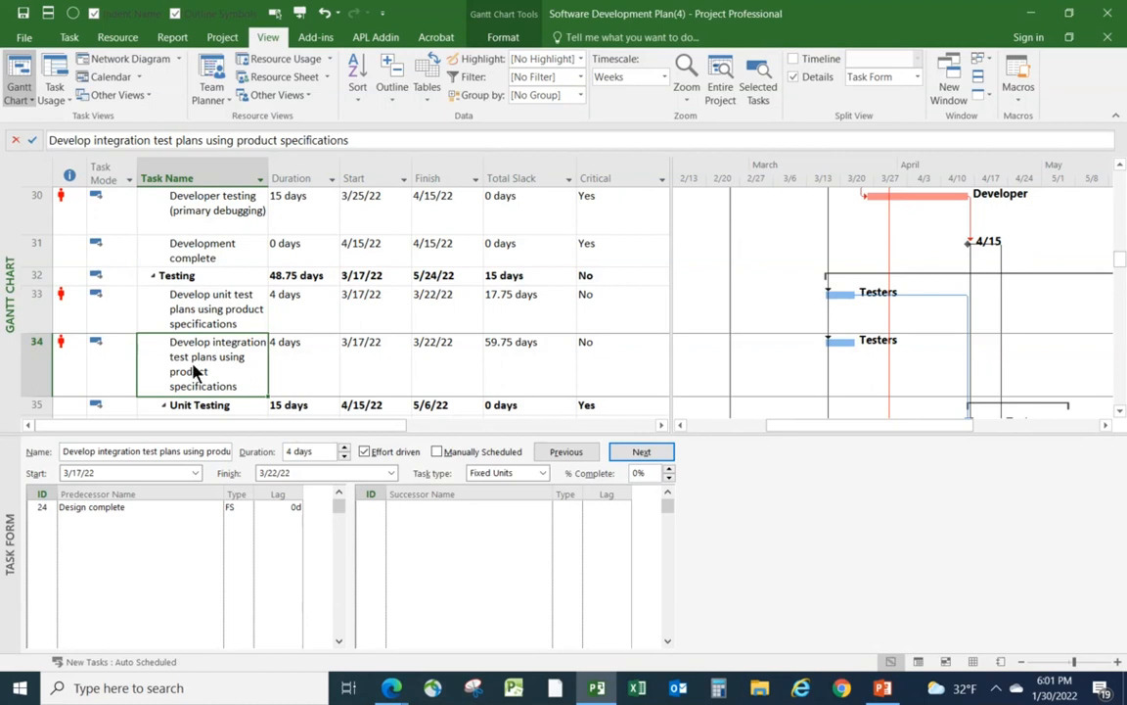
Add task 34 as a second predecessor of "Test module integration" under Integration Testing using the Task Form
{"action": "scroll", "coordinate": [529, 368], "scroll_direction": "down", "scroll_amount": 1}
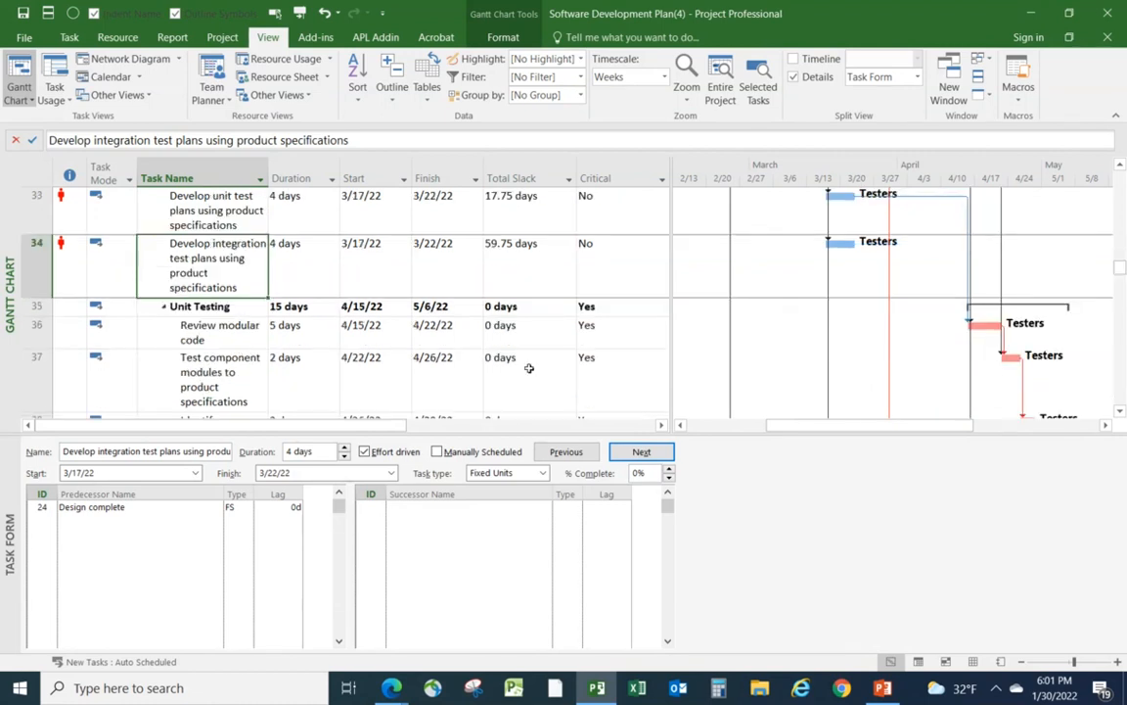
{"action": "scroll", "coordinate": [528, 368], "scroll_direction": "down", "scroll_amount": 2}
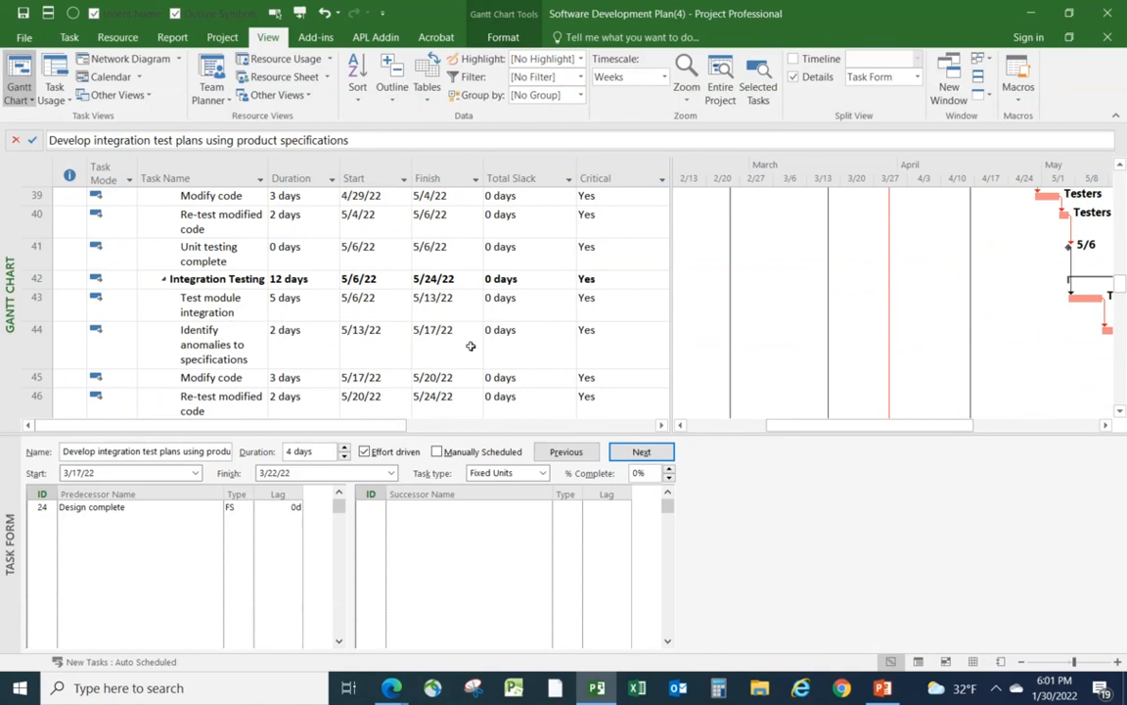
{"action": "left_click", "coordinate": [250, 311]}
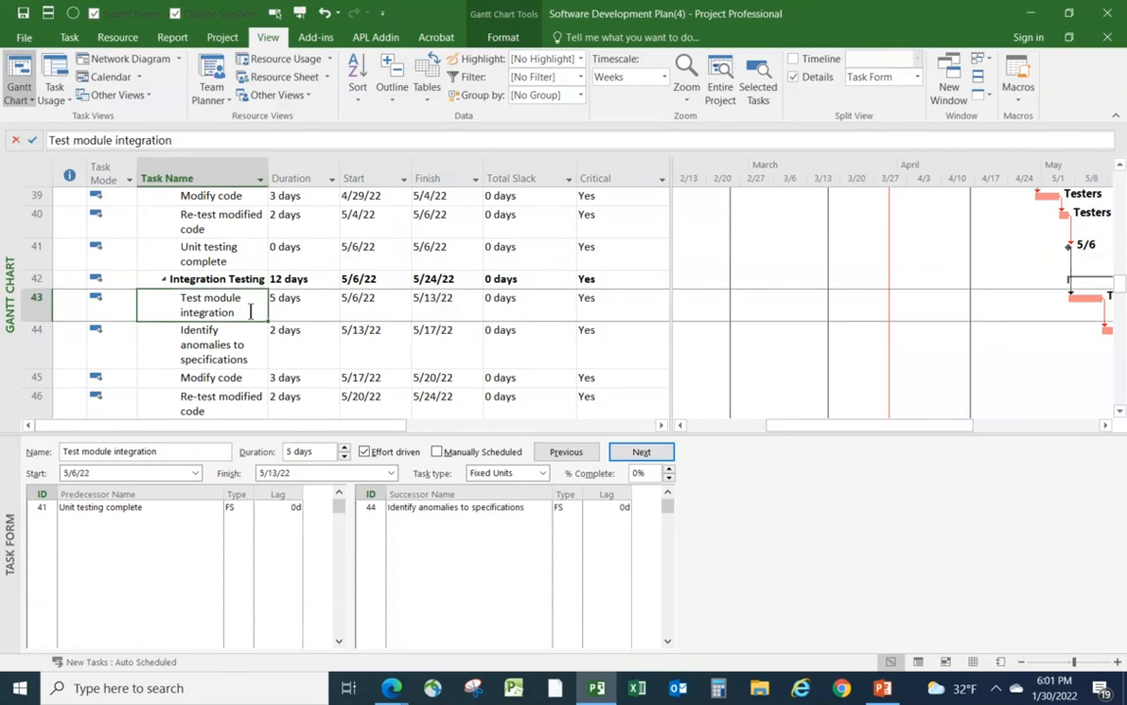
{"action": "left_click", "coordinate": [41, 518]}
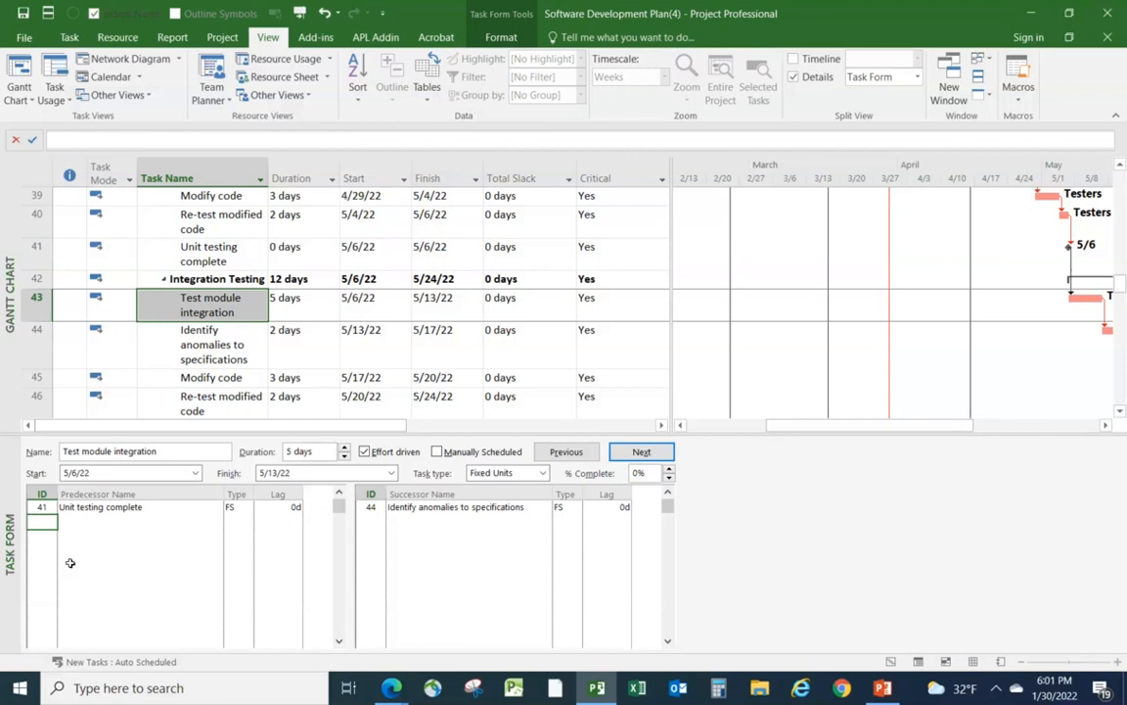
{"action": "type", "text": "34"}
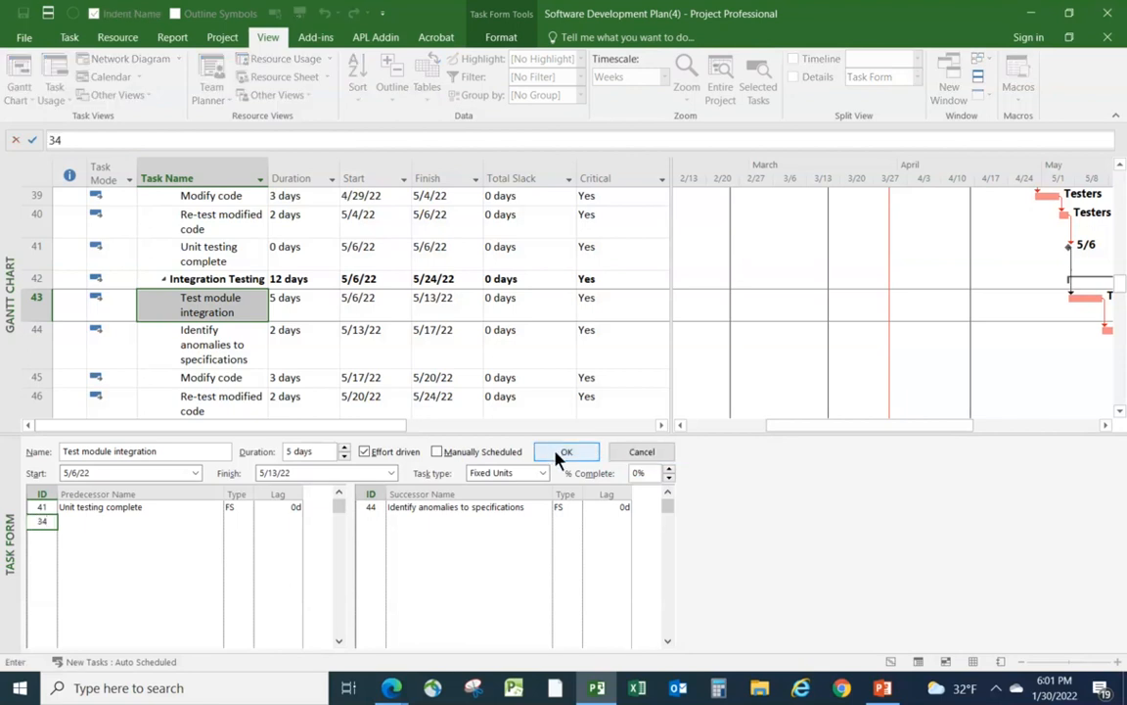
{"action": "left_click", "coordinate": [555, 456]}
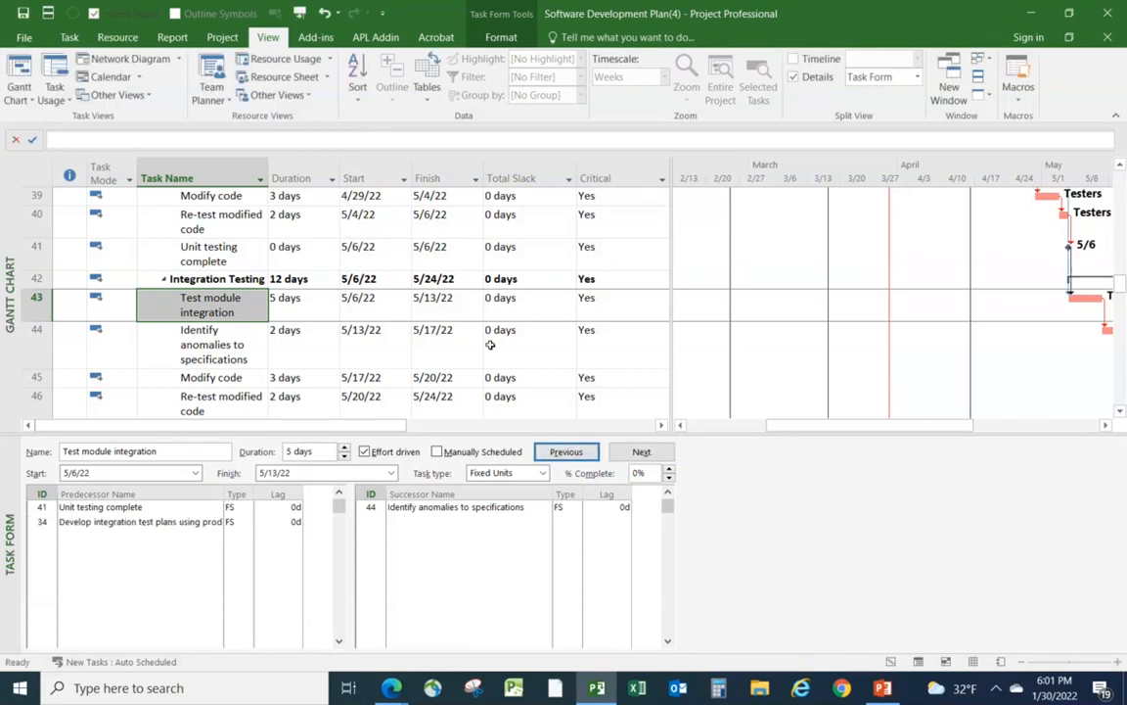
Return to "Develop integration test plans using product specifications" and check its total slack, successor and Gantt link
{"action": "key", "text": "Up"}
{"action": "key", "text": "Up"}
{"action": "key", "text": "Up"}
{"action": "key", "text": "Up"}
{"action": "key", "text": "Up"}
{"action": "key", "text": "Up"}
{"action": "key", "text": "Up"}
{"action": "key", "text": "Up"}
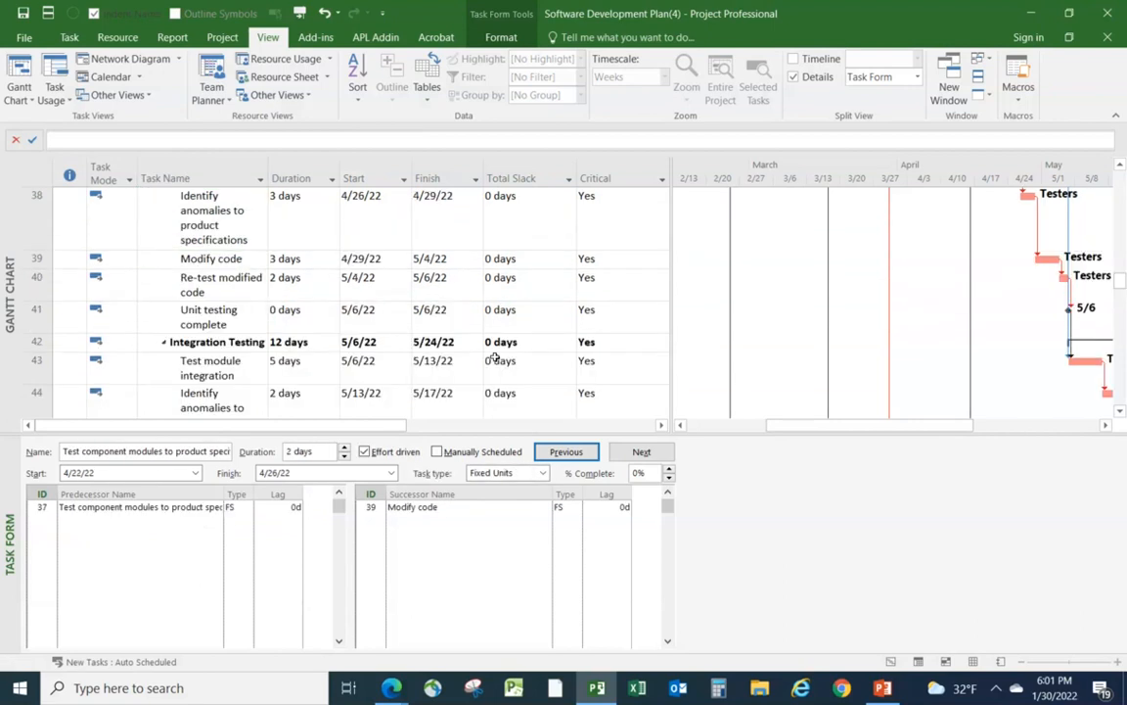
{"action": "key", "text": "Up"}
{"action": "key", "text": "Up"}
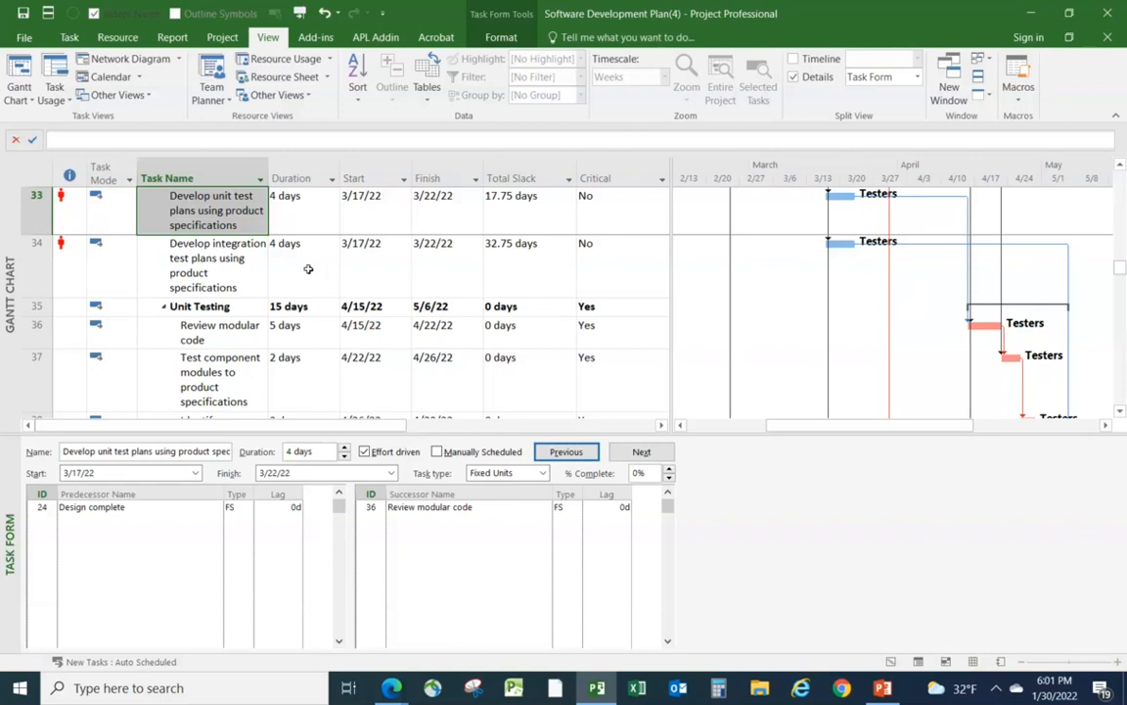
{"action": "left_click", "coordinate": [249, 271]}
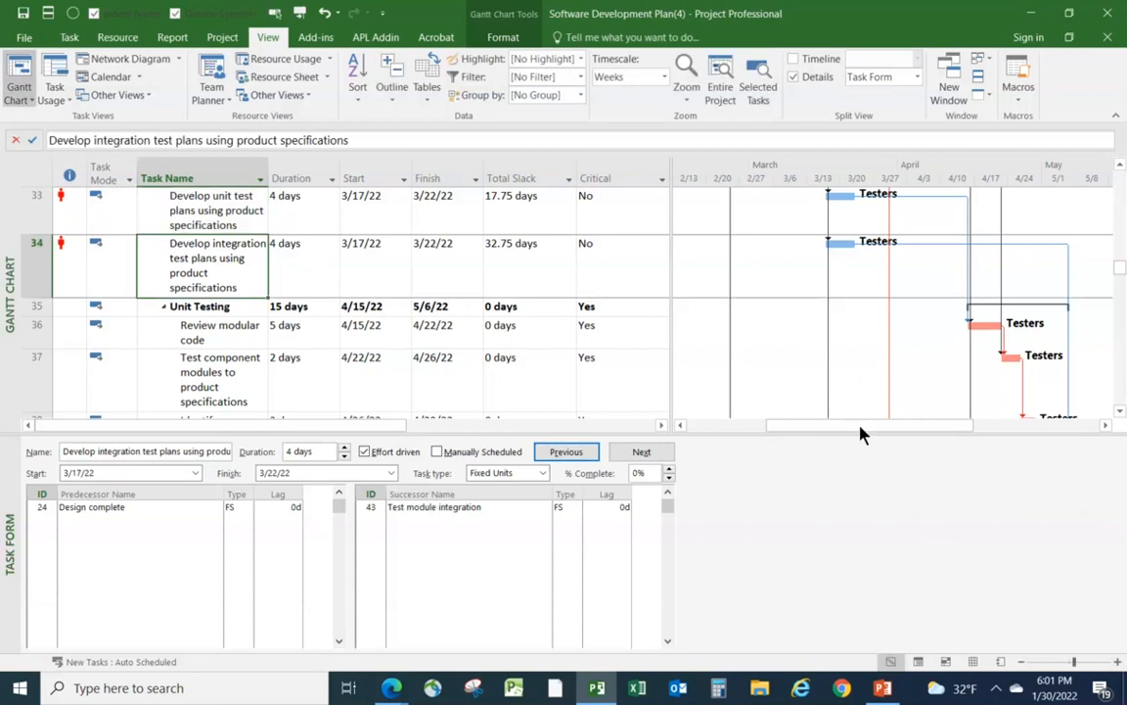
Examine the critical and noncritical Gantt bars and their links from the Analysis phase through the Training phase
{"action": "scroll", "coordinate": [861, 360], "scroll_direction": "up", "scroll_amount": 6}
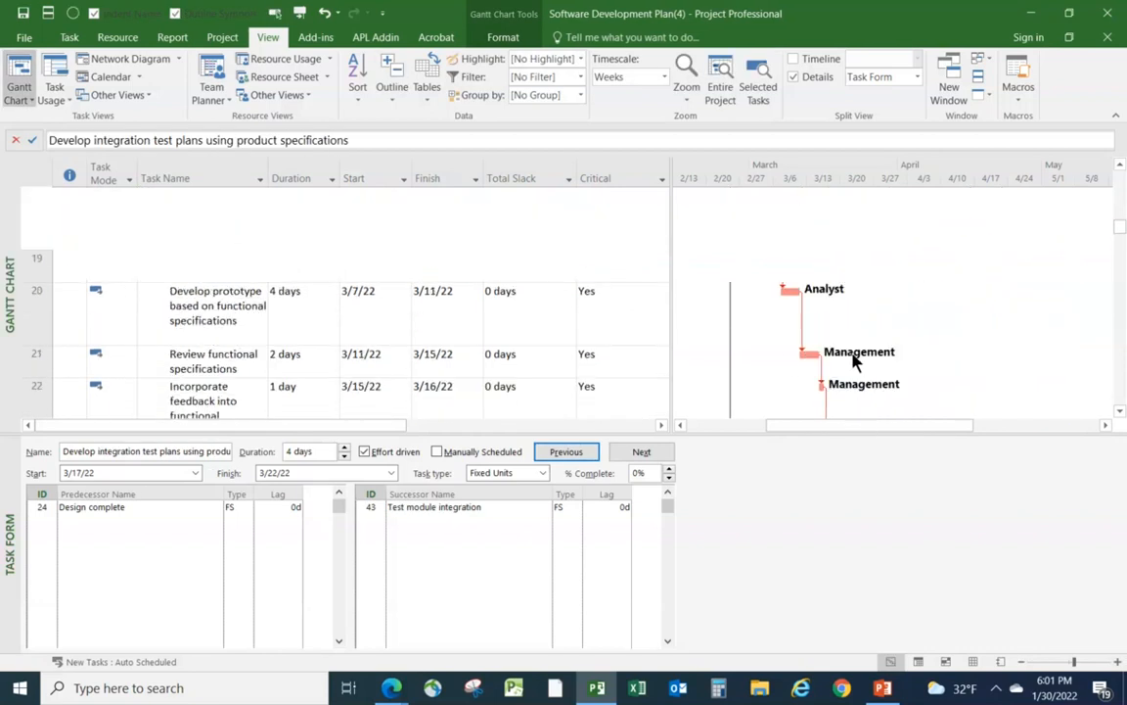
{"action": "scroll", "coordinate": [903, 338], "scroll_direction": "up", "scroll_amount": 5}
{"action": "scroll", "coordinate": [894, 319], "scroll_direction": "down", "scroll_amount": 3}
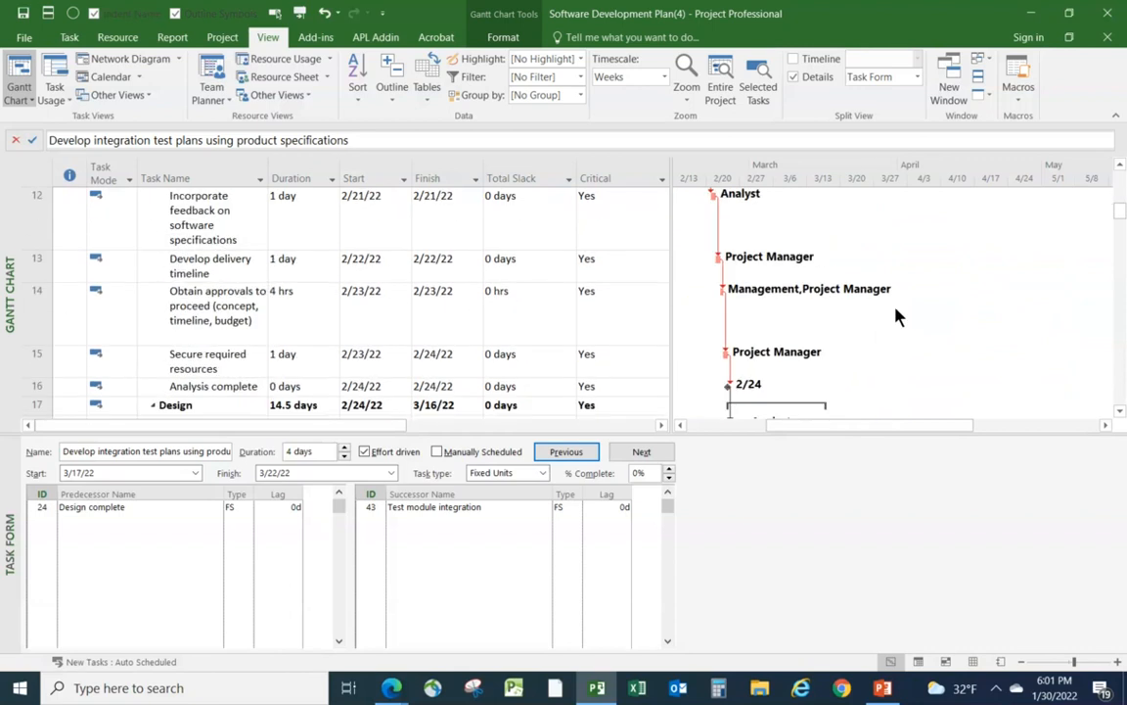
{"action": "scroll", "coordinate": [896, 313], "scroll_direction": "down", "scroll_amount": 4}
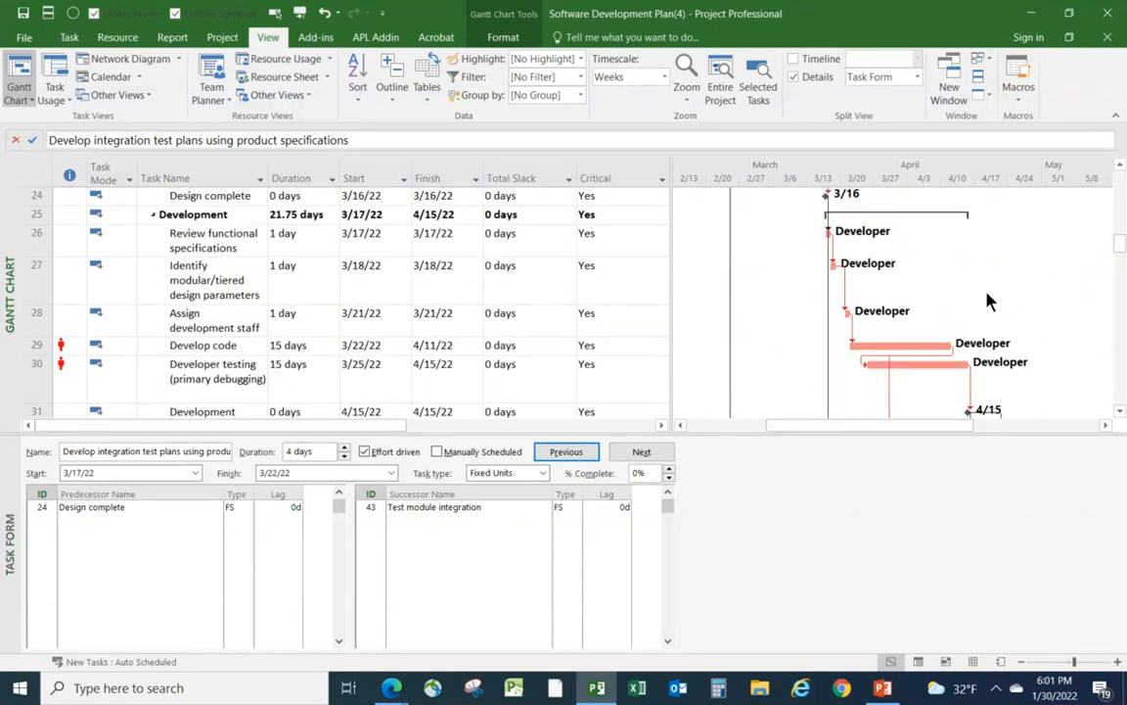
{"action": "scroll", "coordinate": [883, 293], "scroll_direction": "down", "scroll_amount": 1}
{"action": "scroll", "coordinate": [866, 299], "scroll_direction": "down", "scroll_amount": 7}
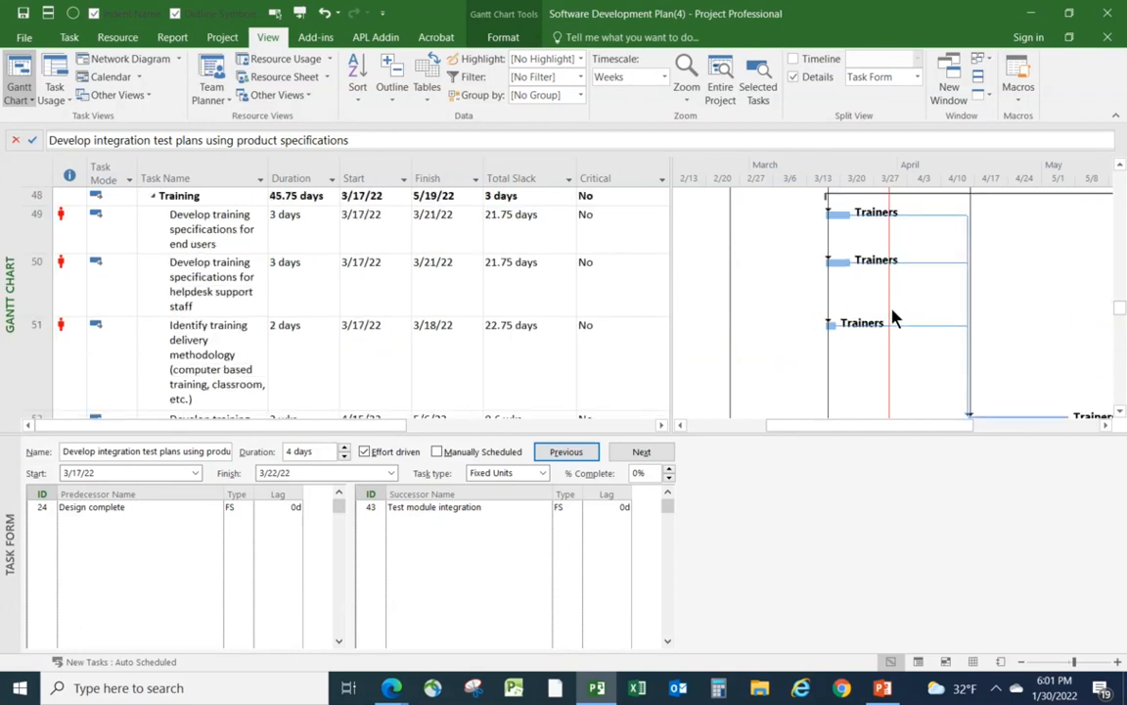
{"action": "scroll", "coordinate": [893, 320], "scroll_direction": "up", "scroll_amount": 3}
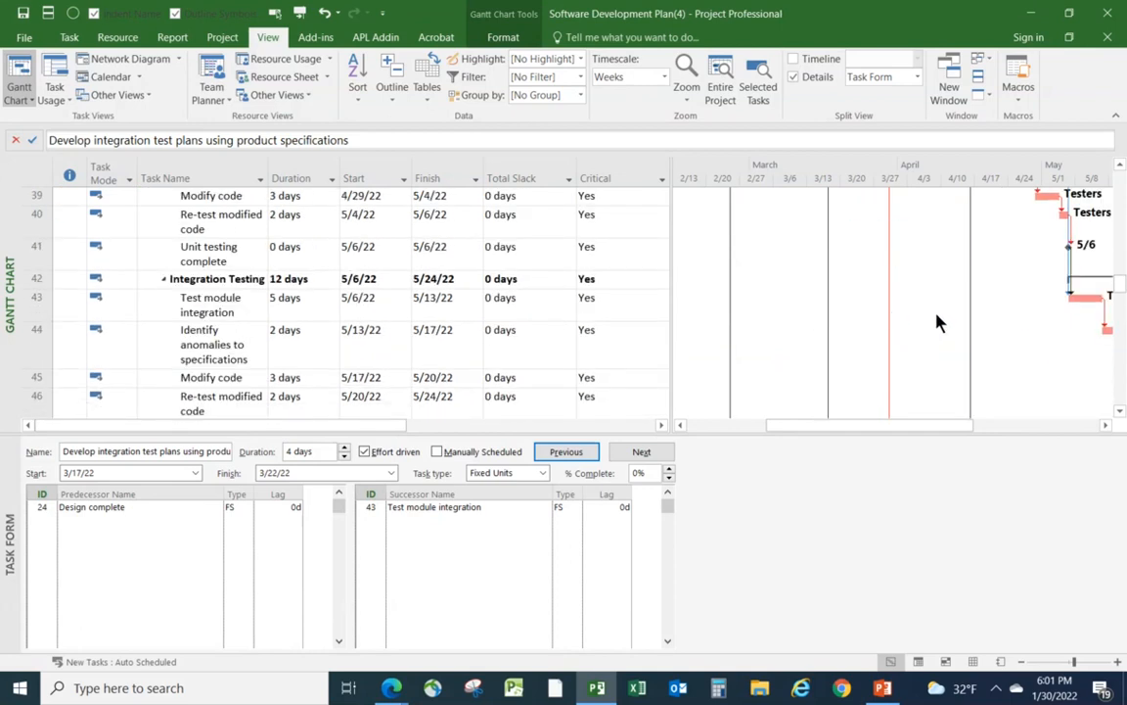
{"action": "scroll", "coordinate": [929, 327], "scroll_direction": "down", "scroll_amount": 2}
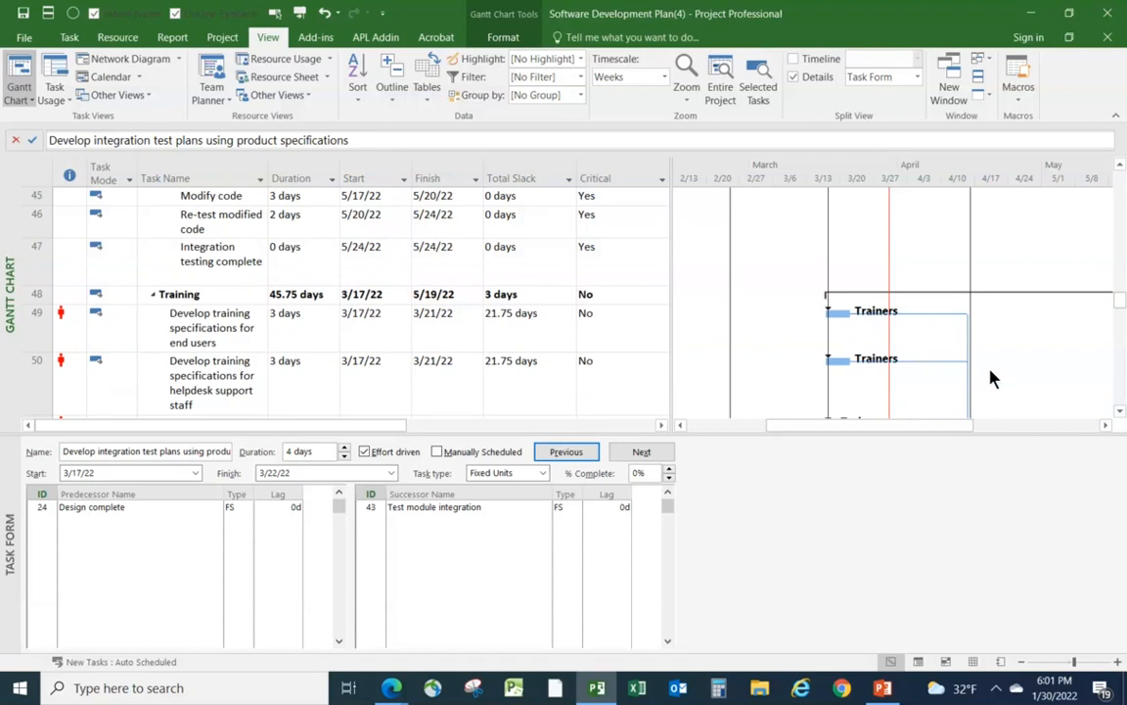
Close the Task Form split and widen the task table to show the Predecessors column beside the Testing tasks
{"action": "double_click", "coordinate": [734, 434]}
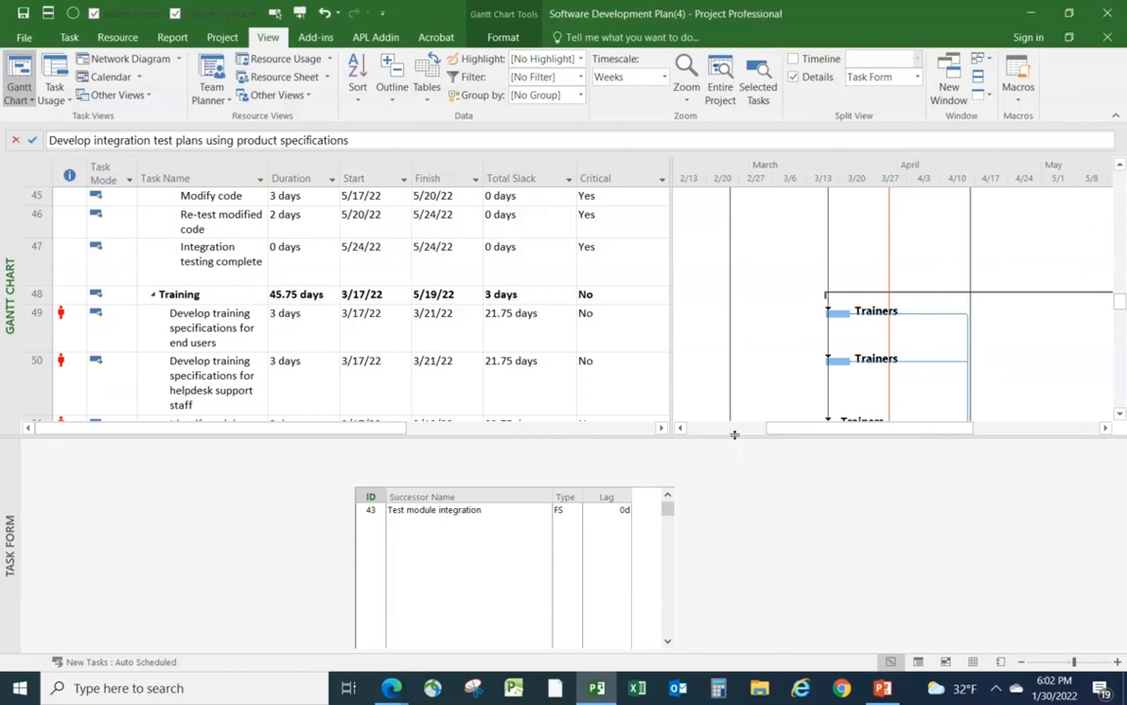
{"action": "scroll", "coordinate": [974, 479], "scroll_direction": "up", "scroll_amount": 4}
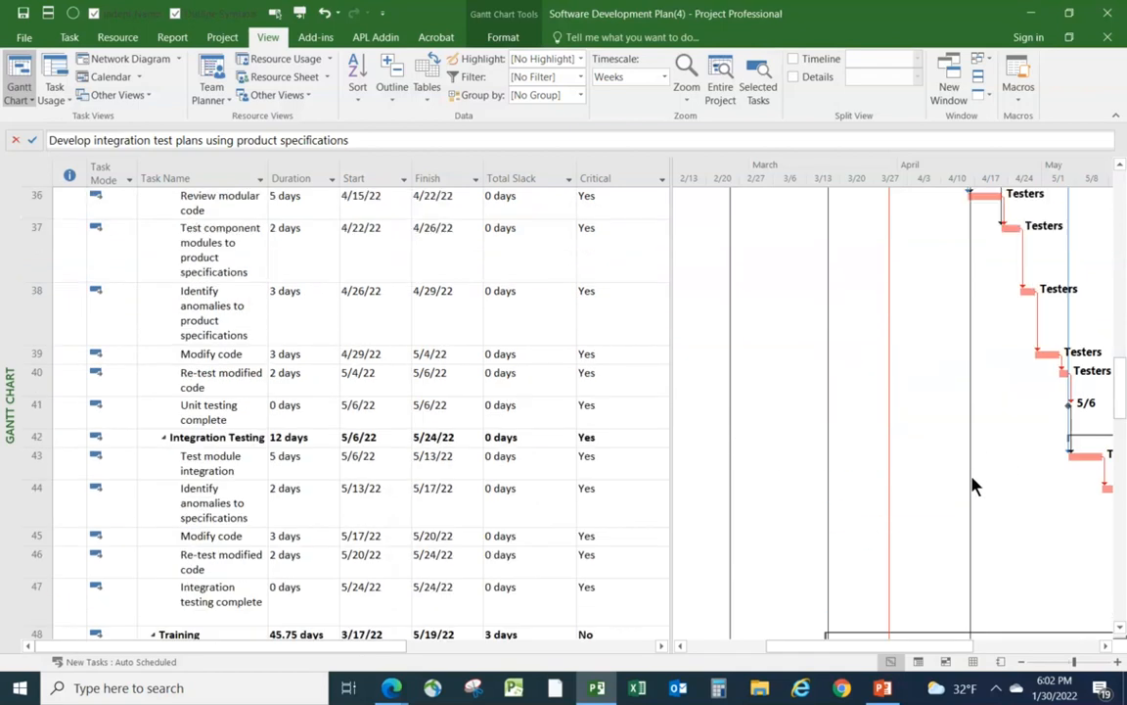
{"action": "scroll", "coordinate": [947, 531], "scroll_direction": "up", "scroll_amount": 1}
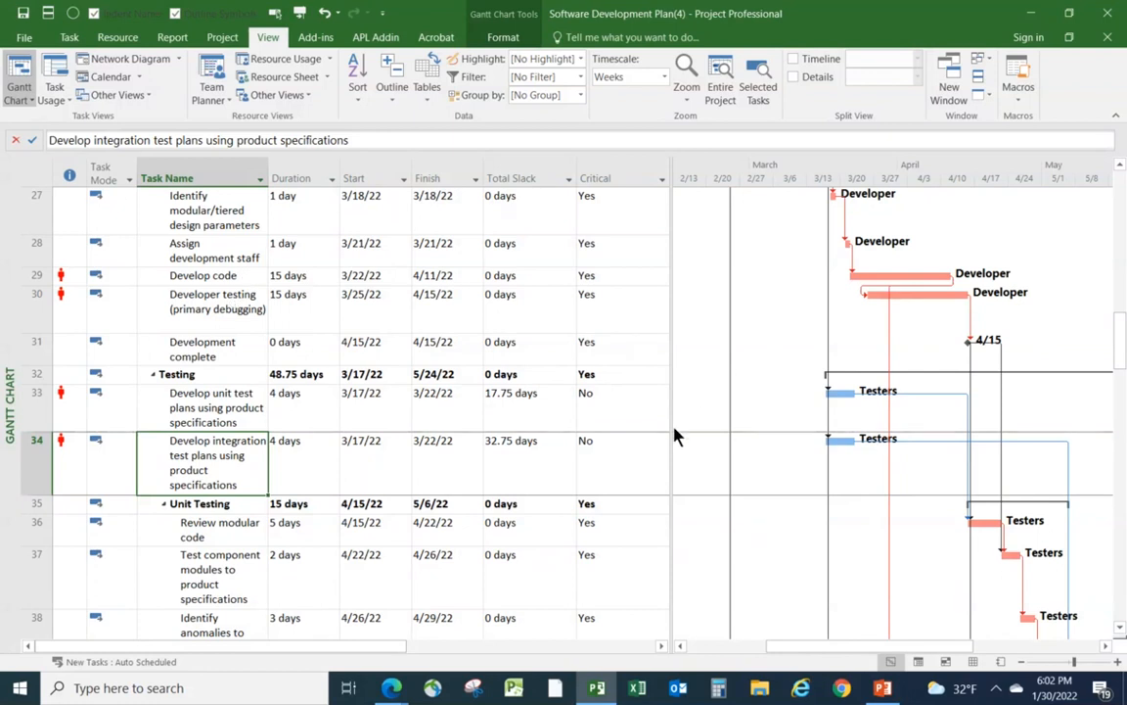
{"action": "left_click_drag", "start_coordinate": [667, 429], "coordinate": [711, 411]}
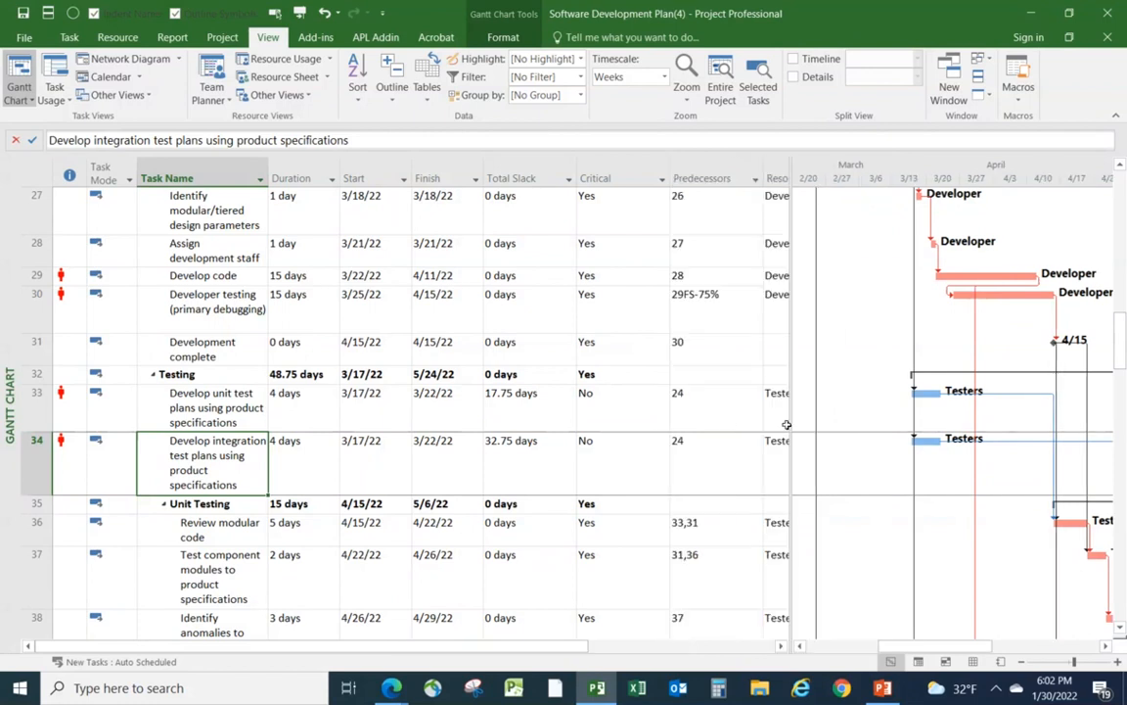
Set the predecessor of "Developer testing (primary debugging)" to 29SS+2 days, a start-to-start link with lag to "Develop code"
{"action": "left_click", "coordinate": [245, 309]}
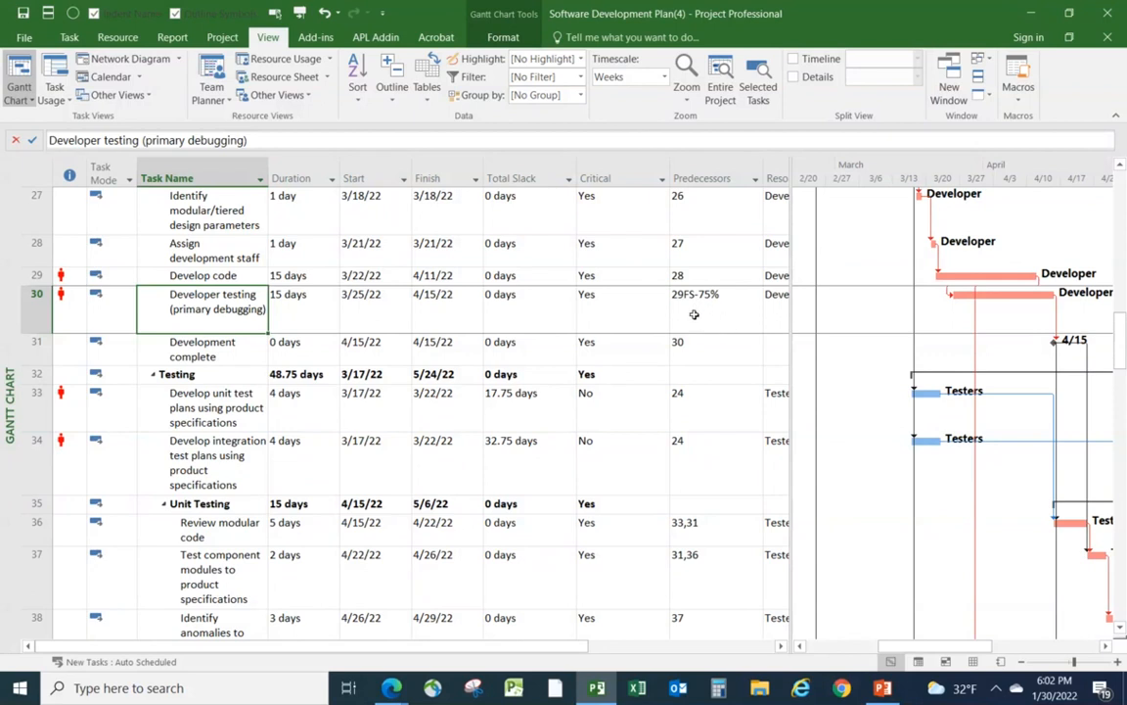
{"action": "left_click", "coordinate": [474, 280]}
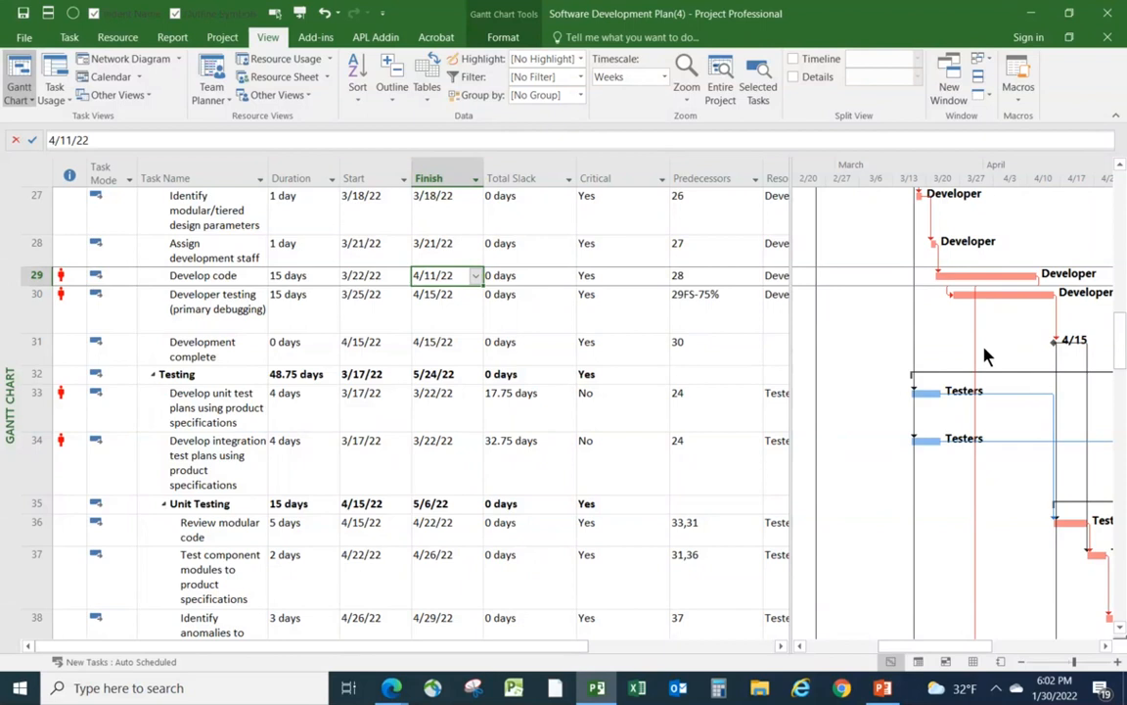
{"action": "left_click", "coordinate": [294, 275]}
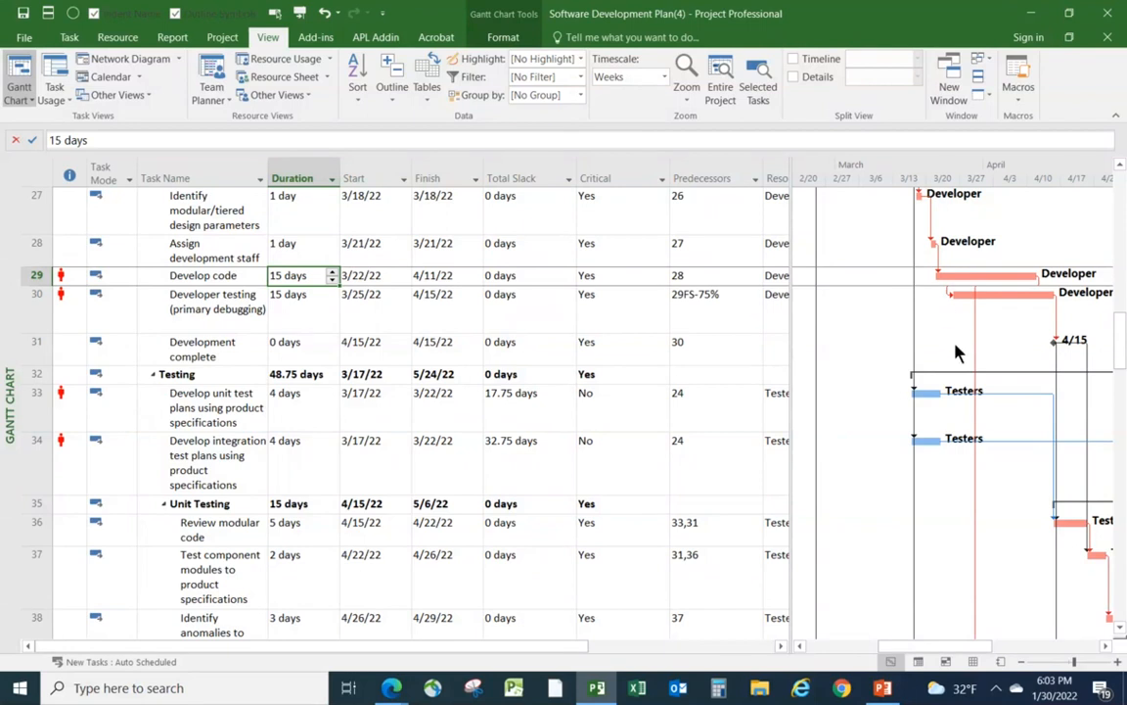
{"action": "left_click", "coordinate": [689, 310]}
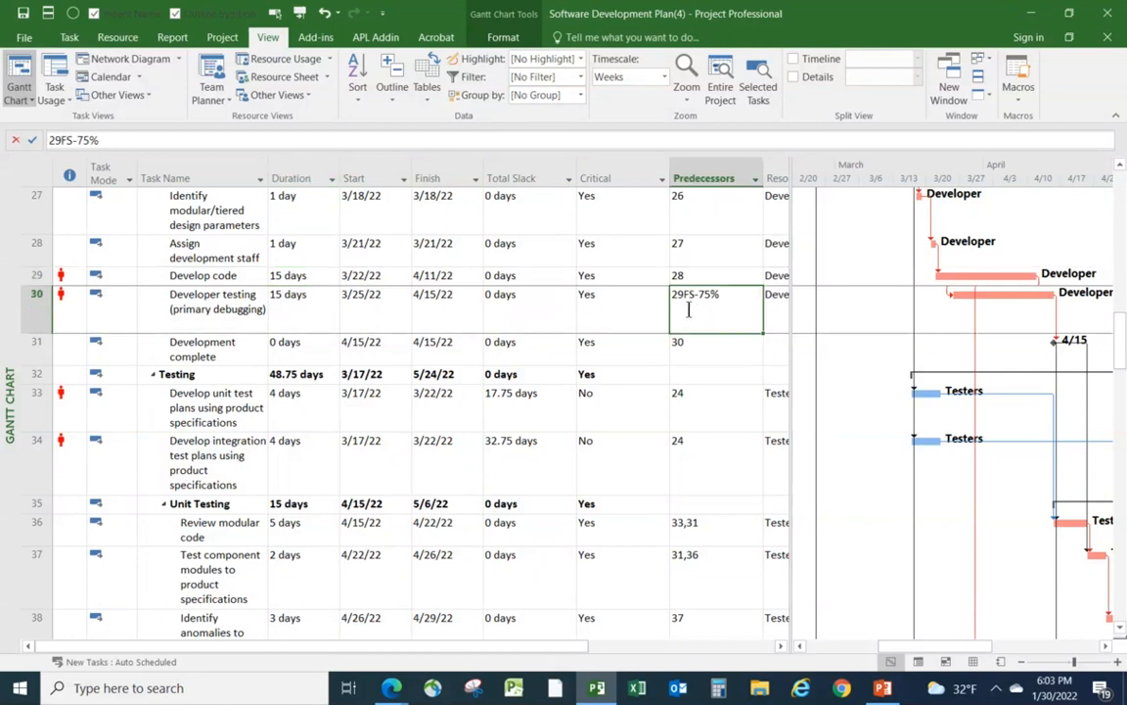
{"action": "type", "text": "29SS"}
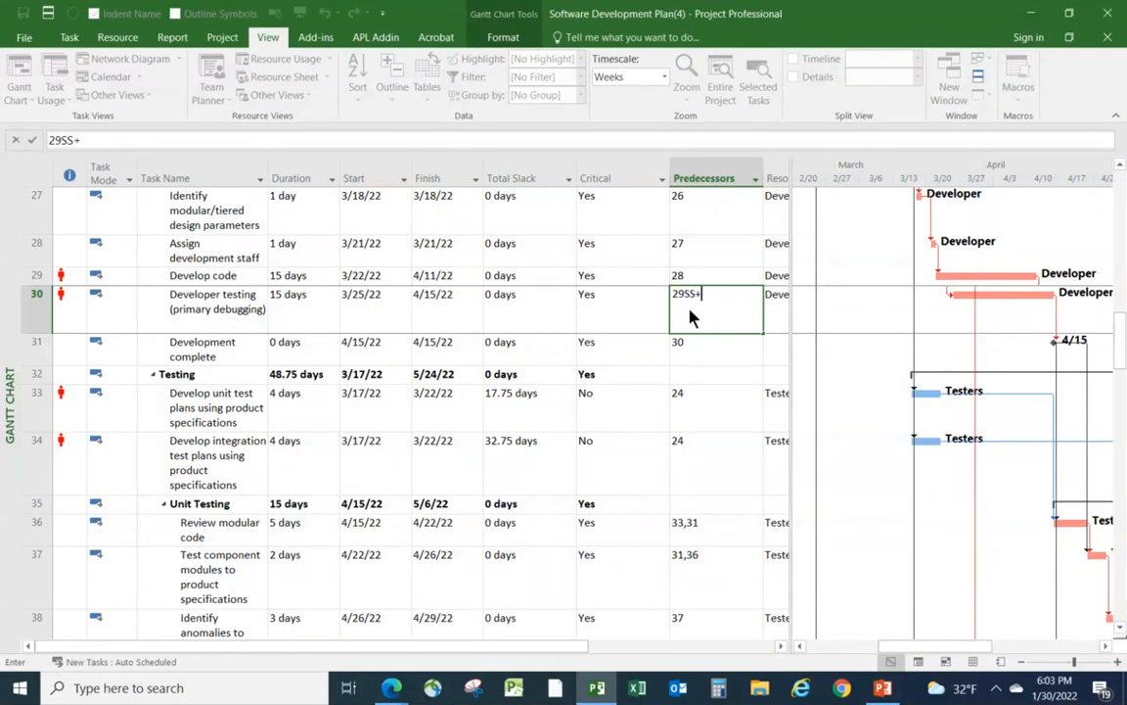
{"action": "type", "text": "+2 d"}
{"action": "left_click", "coordinate": [732, 469]}
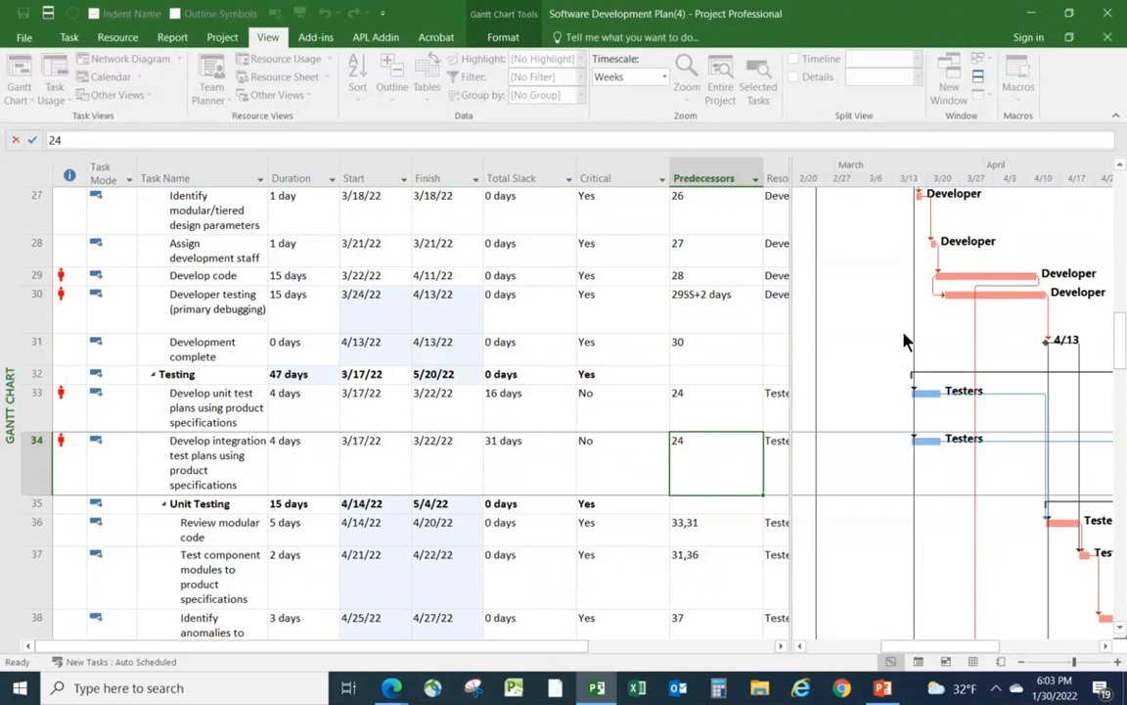
Change the lag in the "Developer testing (primary debugging)" predecessor so that it reads 29SS+3 days
{"action": "left_click", "coordinate": [714, 295]}
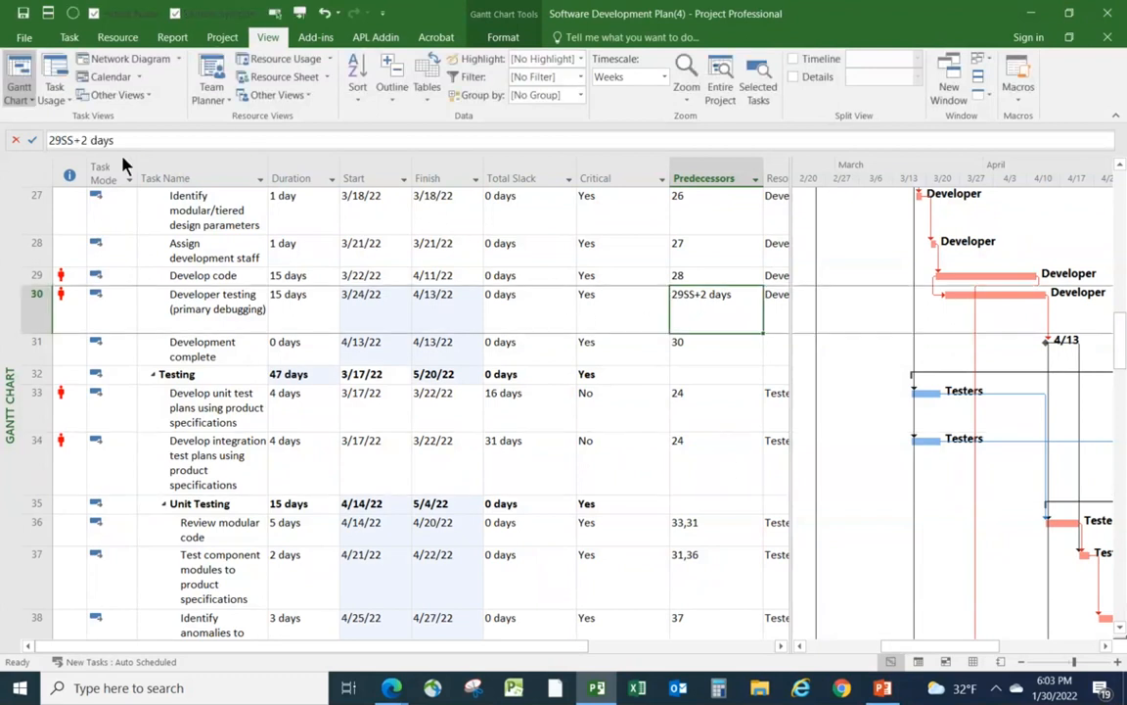
{"action": "left_click", "coordinate": [89, 141]}
{"action": "key", "text": "BackSpace"}
{"action": "type", "text": "3"}
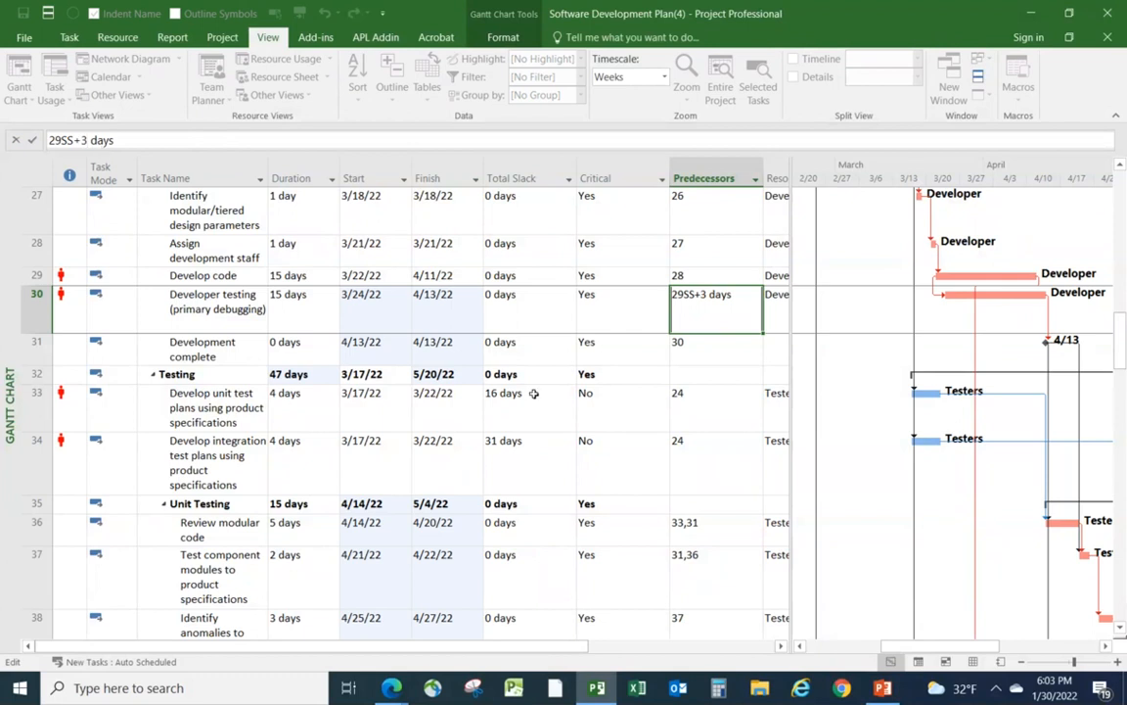
{"action": "left_click", "coordinate": [620, 484]}
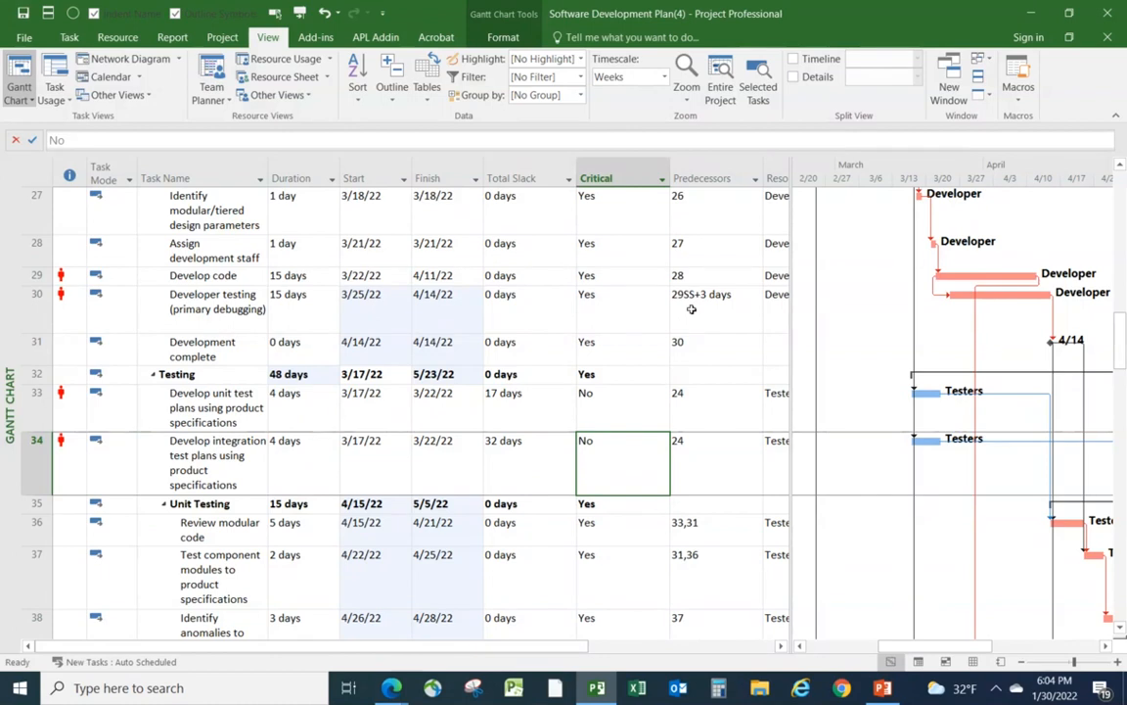
Examine the schedule from the Scope phase to Unit Testing, including the overallocation indicators on the two test plan tasks
{"action": "scroll", "coordinate": [491, 323], "scroll_direction": "up", "scroll_amount": 9}
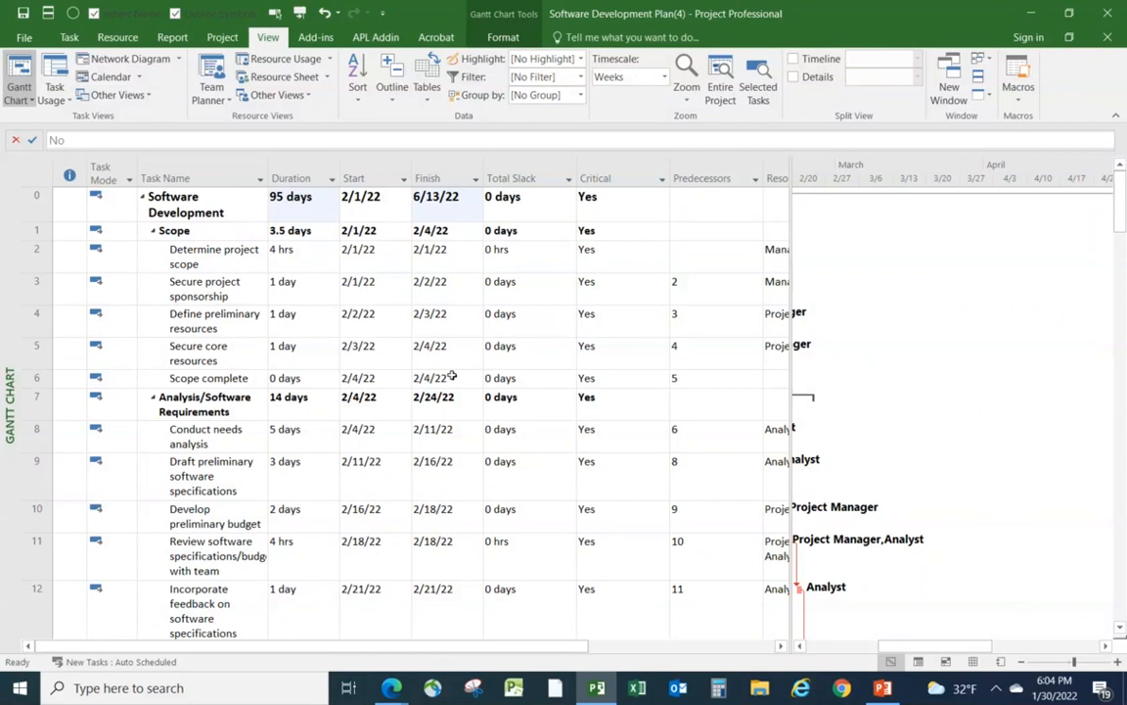
{"action": "scroll", "coordinate": [451, 376], "scroll_direction": "down", "scroll_amount": 5}
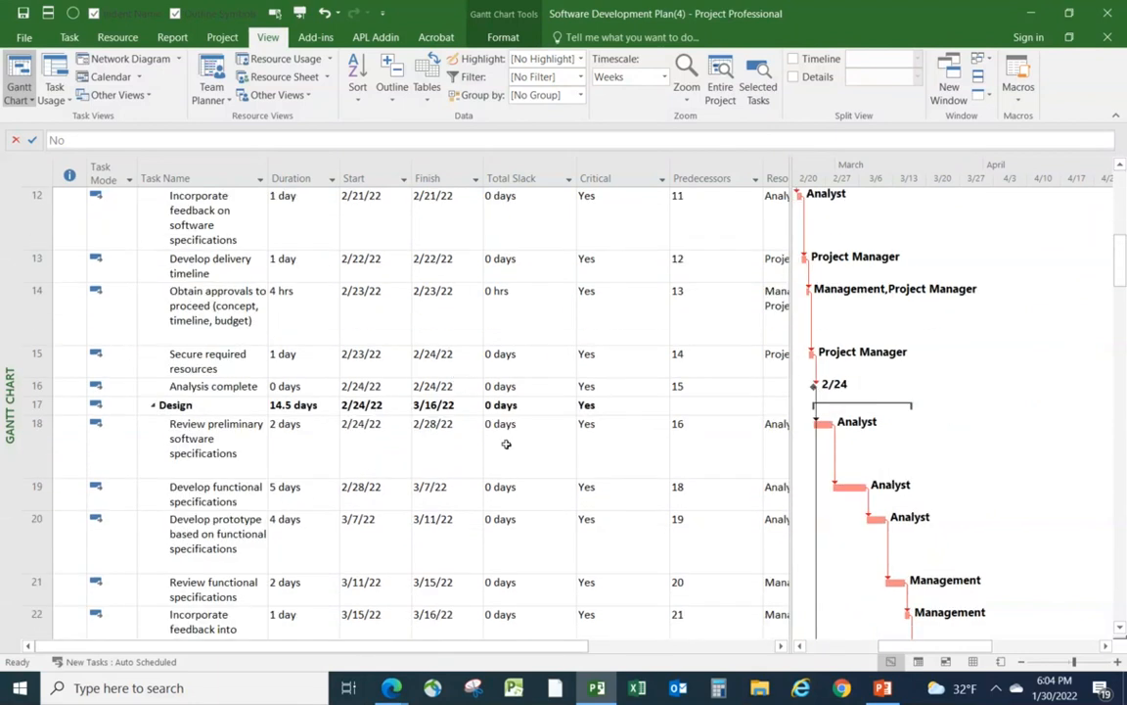
{"action": "scroll", "coordinate": [500, 430], "scroll_direction": "down", "scroll_amount": 1}
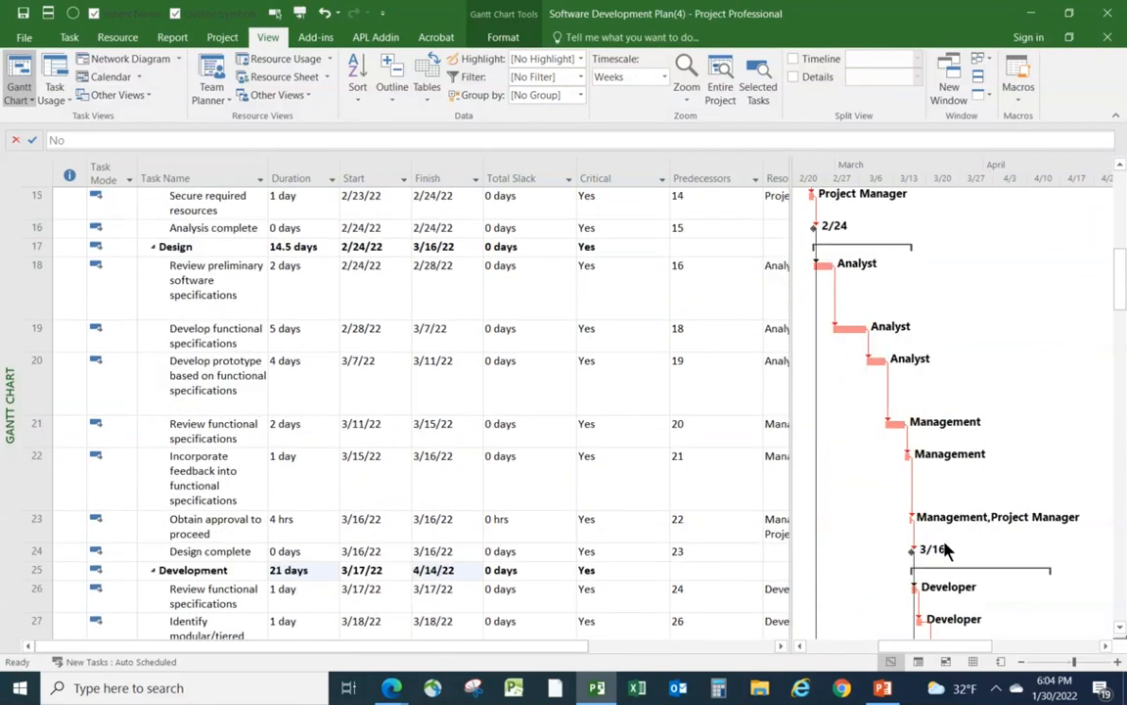
{"action": "scroll", "coordinate": [949, 491], "scroll_direction": "down", "scroll_amount": 1}
{"action": "scroll", "coordinate": [962, 491], "scroll_direction": "down", "scroll_amount": 1}
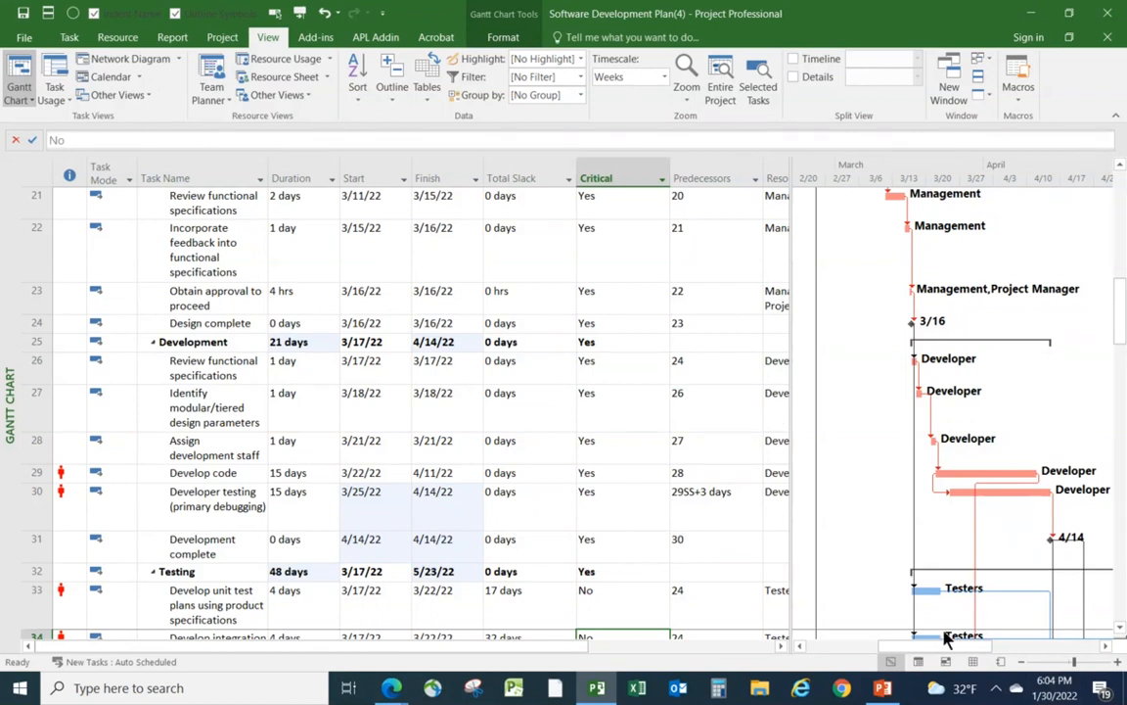
{"action": "scroll", "coordinate": [1013, 584], "scroll_direction": "down", "scroll_amount": 1}
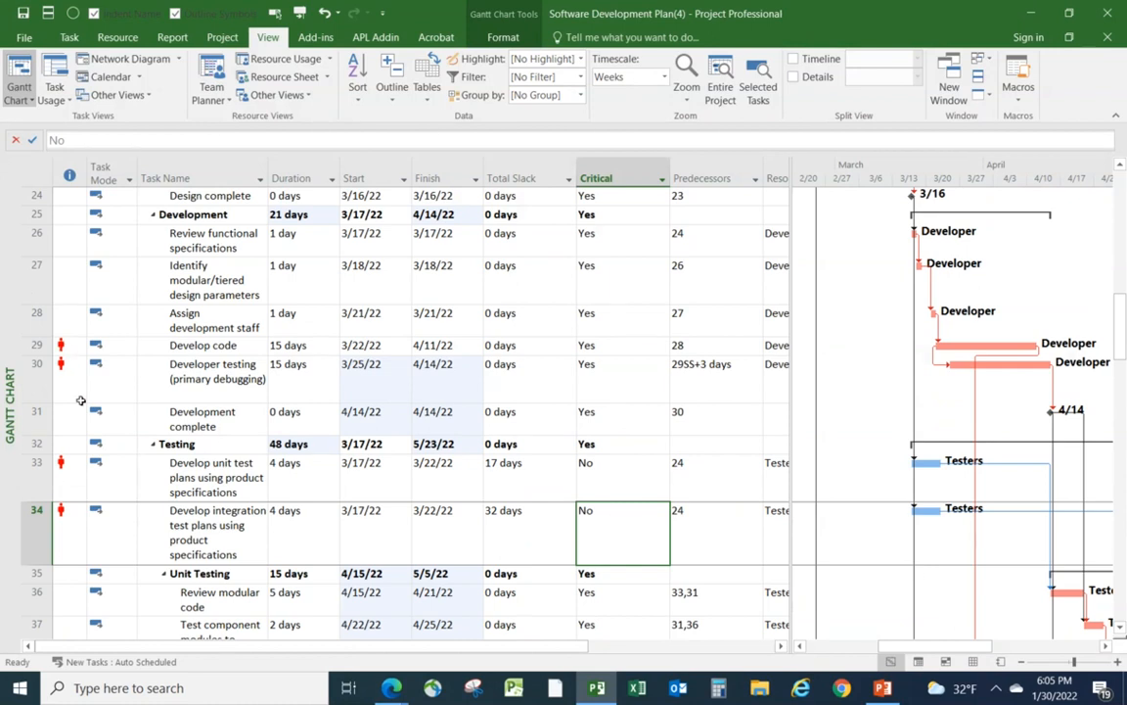
{"action": "mouse_move", "coordinate": [63, 549]}
{"action": "mouse_move", "coordinate": [59, 464]}
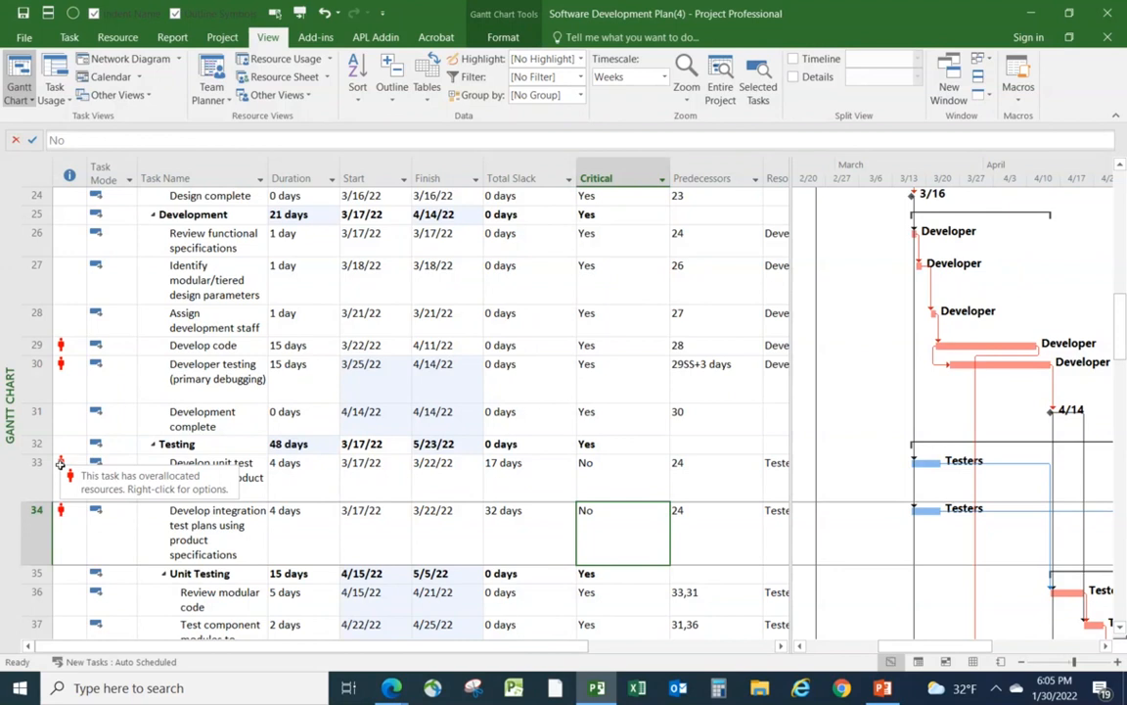
{"action": "mouse_move", "coordinate": [59, 510]}
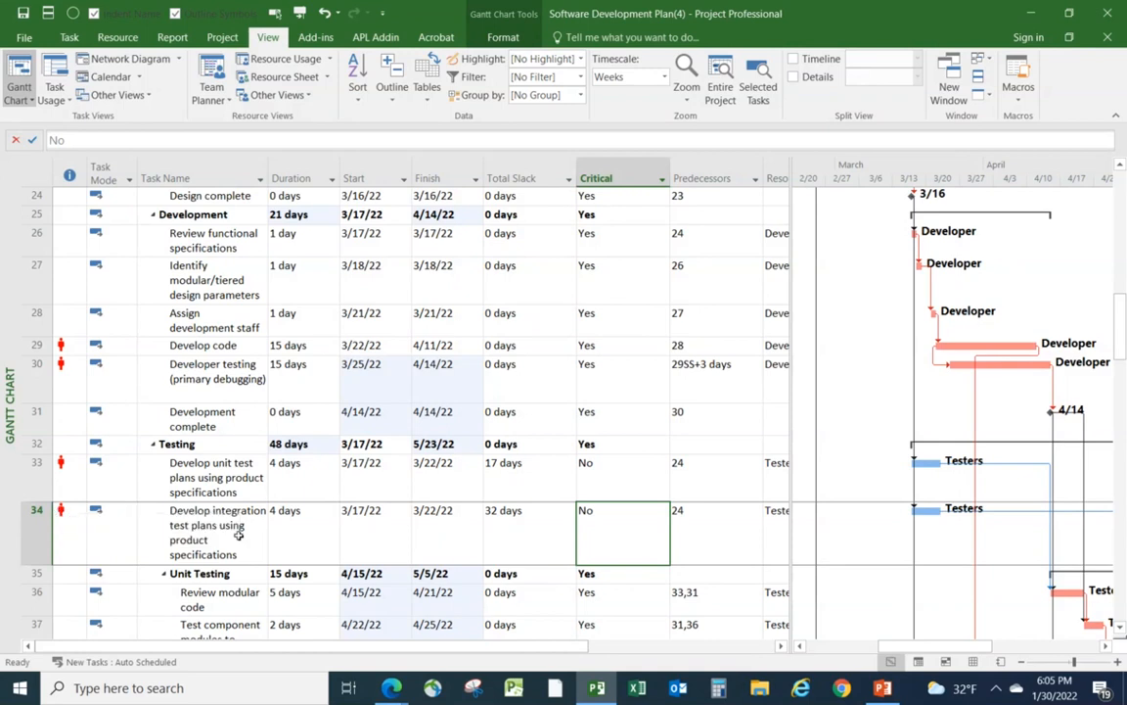
{"action": "scroll", "coordinate": [675, 564], "scroll_direction": "down", "scroll_amount": 1}
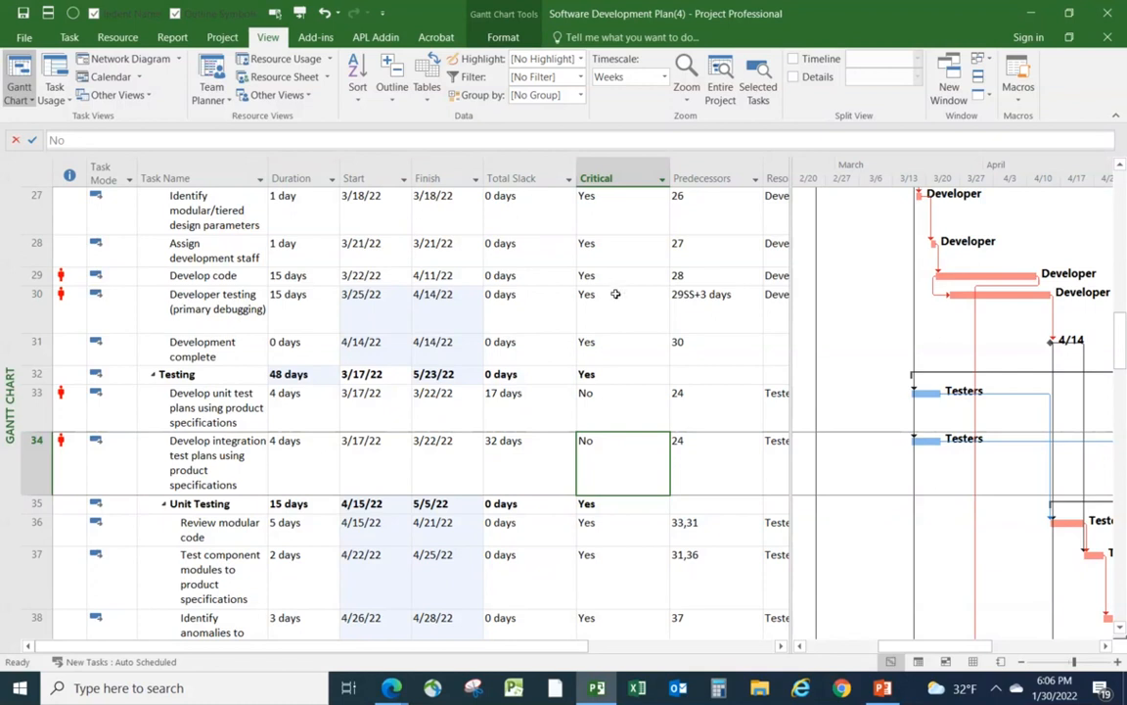
Switch to the Resource Sheet and insert a Peak column before the Std. Rate column
{"action": "left_click", "coordinate": [278, 77]}
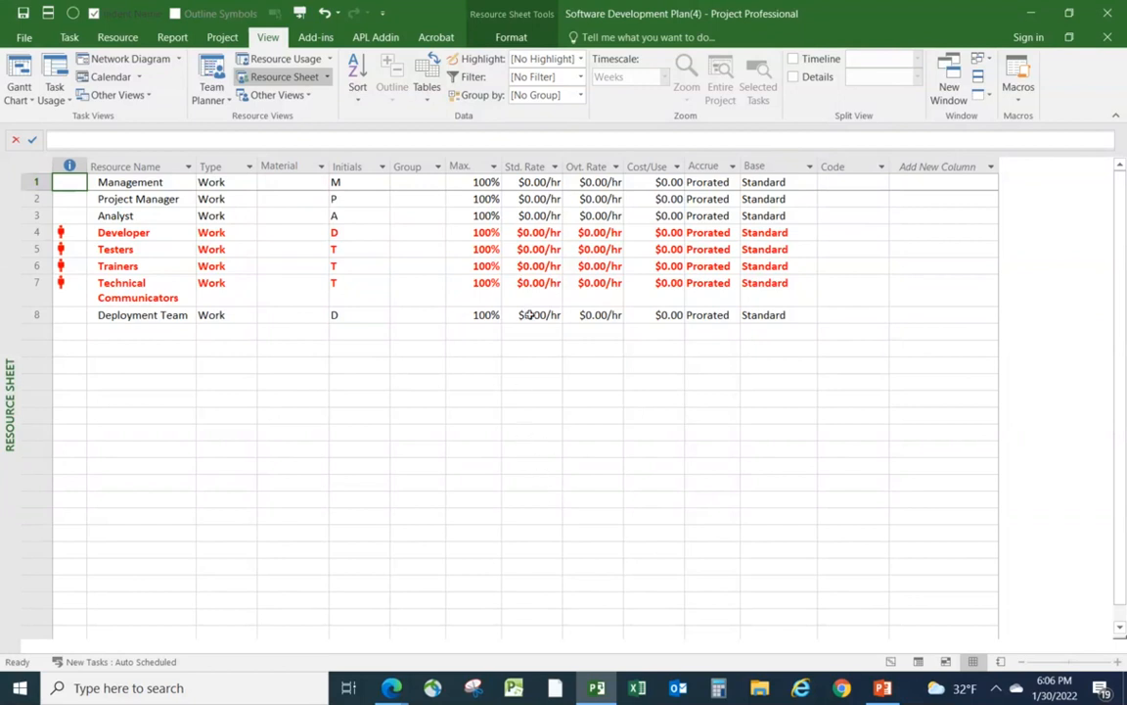
{"action": "right_click", "coordinate": [523, 164]}
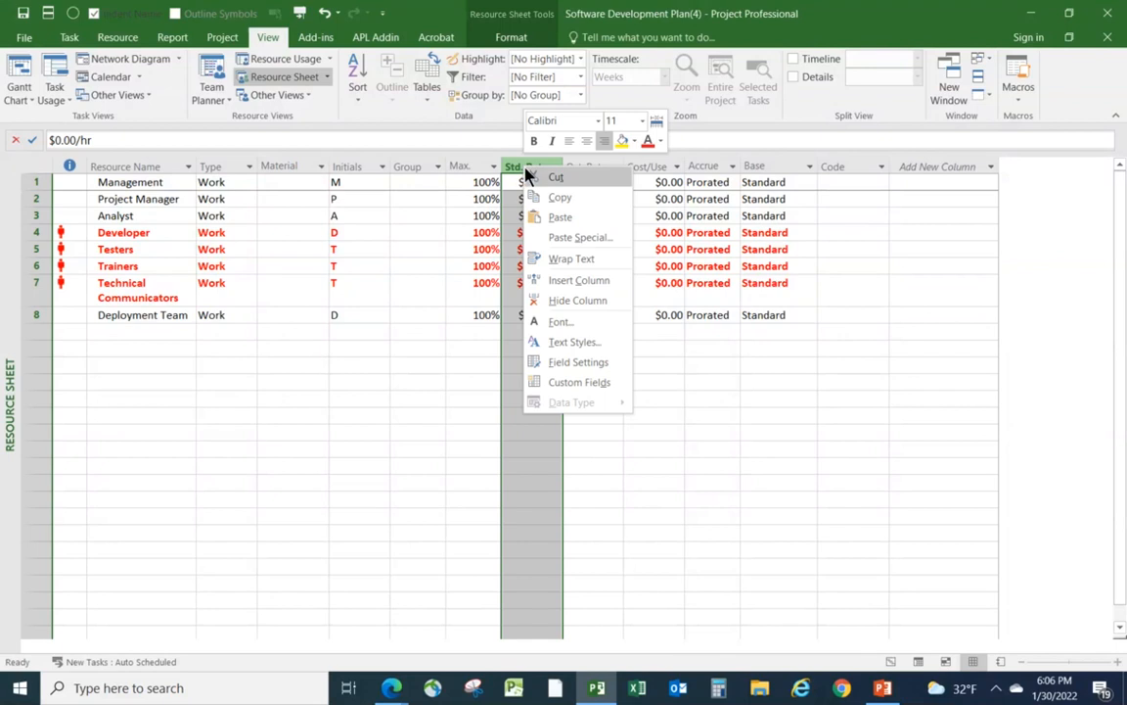
{"action": "left_click", "coordinate": [584, 281]}
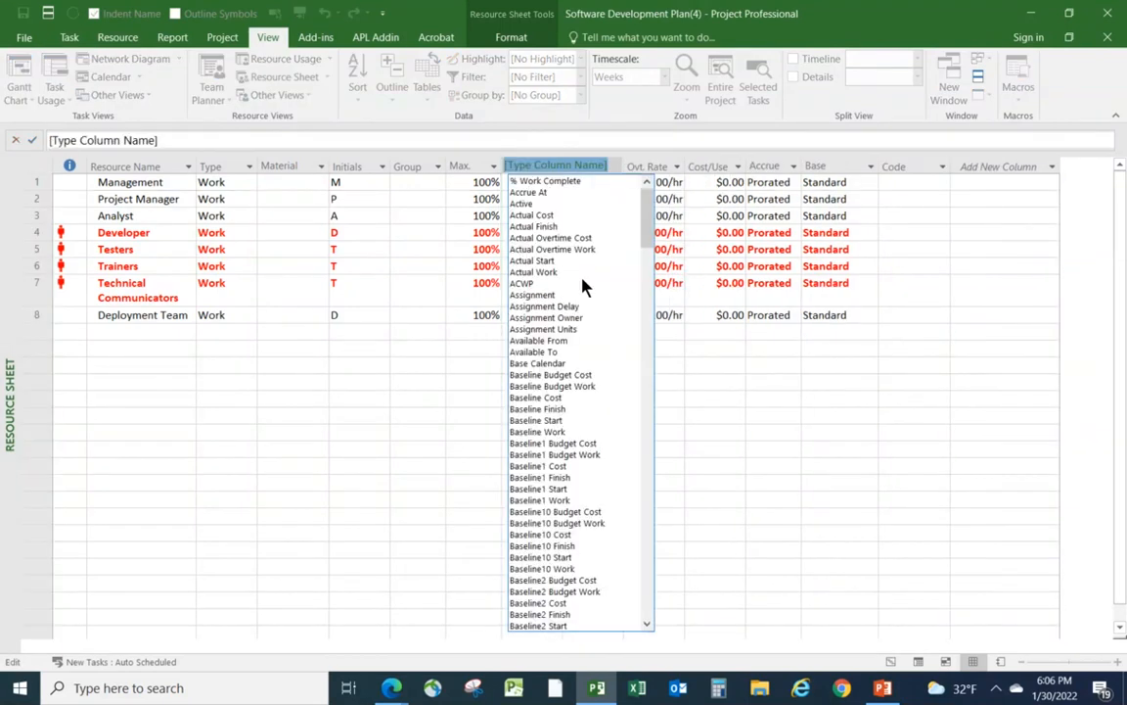
{"action": "type", "text": "peak"}
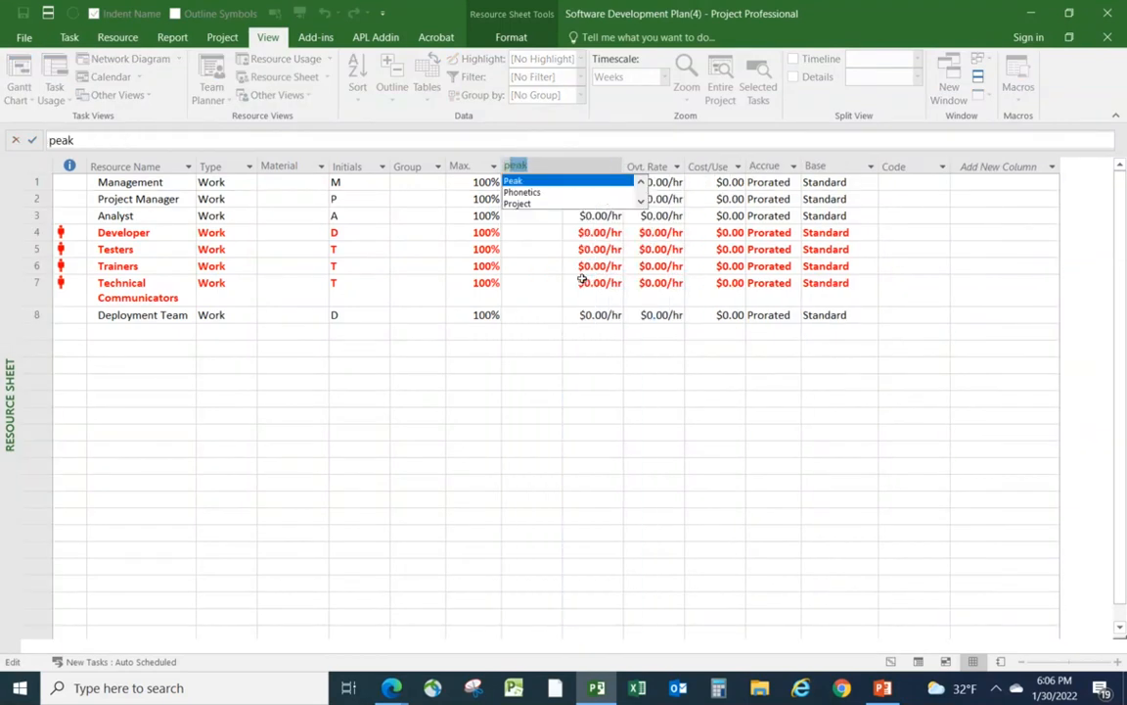
{"action": "left_click", "coordinate": [521, 182]}
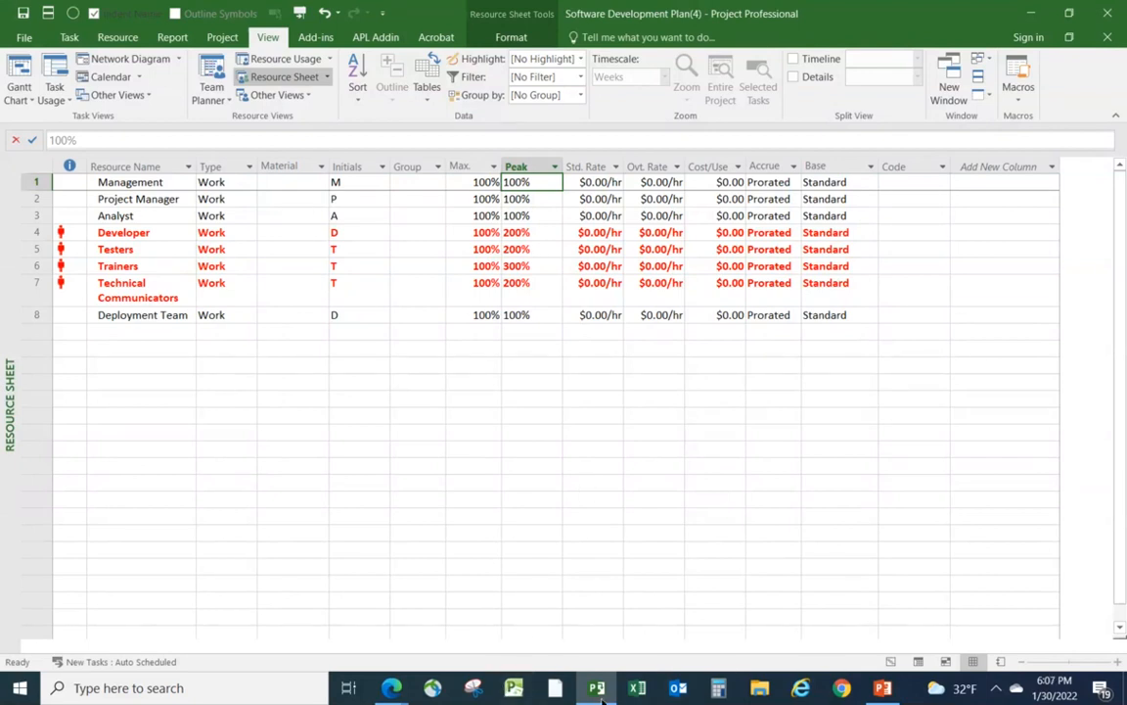
Try a maximum units value of 200% for the Testers resource, and undo the change
{"action": "left_click", "coordinate": [463, 253]}
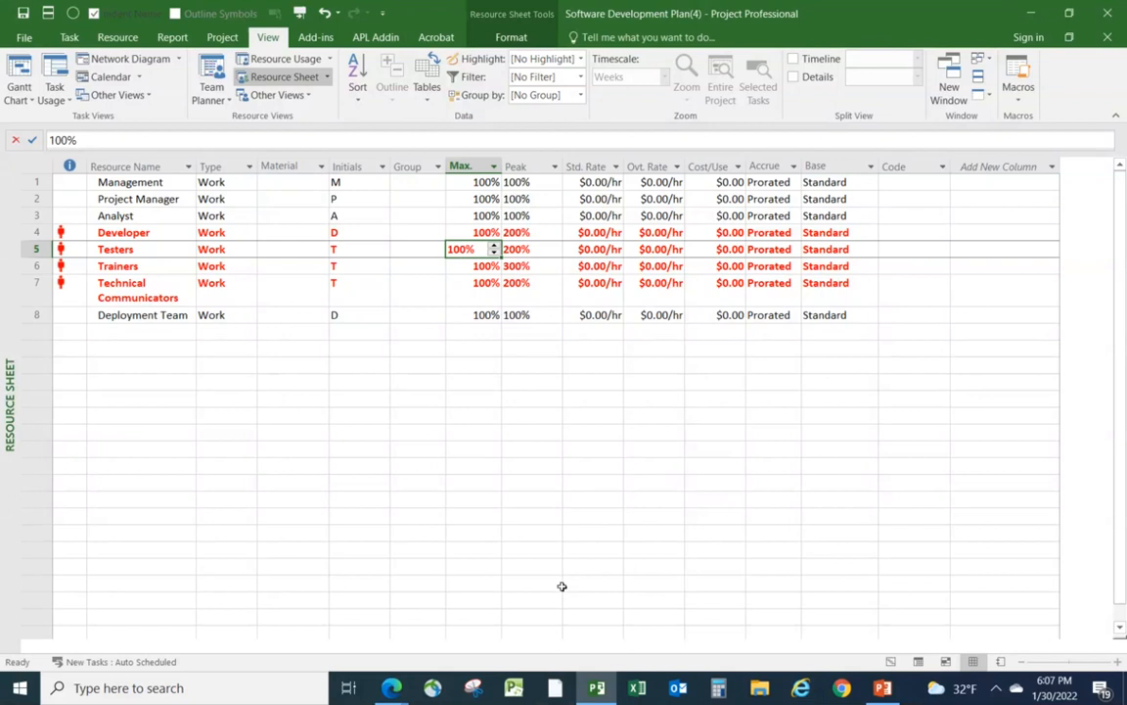
{"action": "type", "text": "200"}
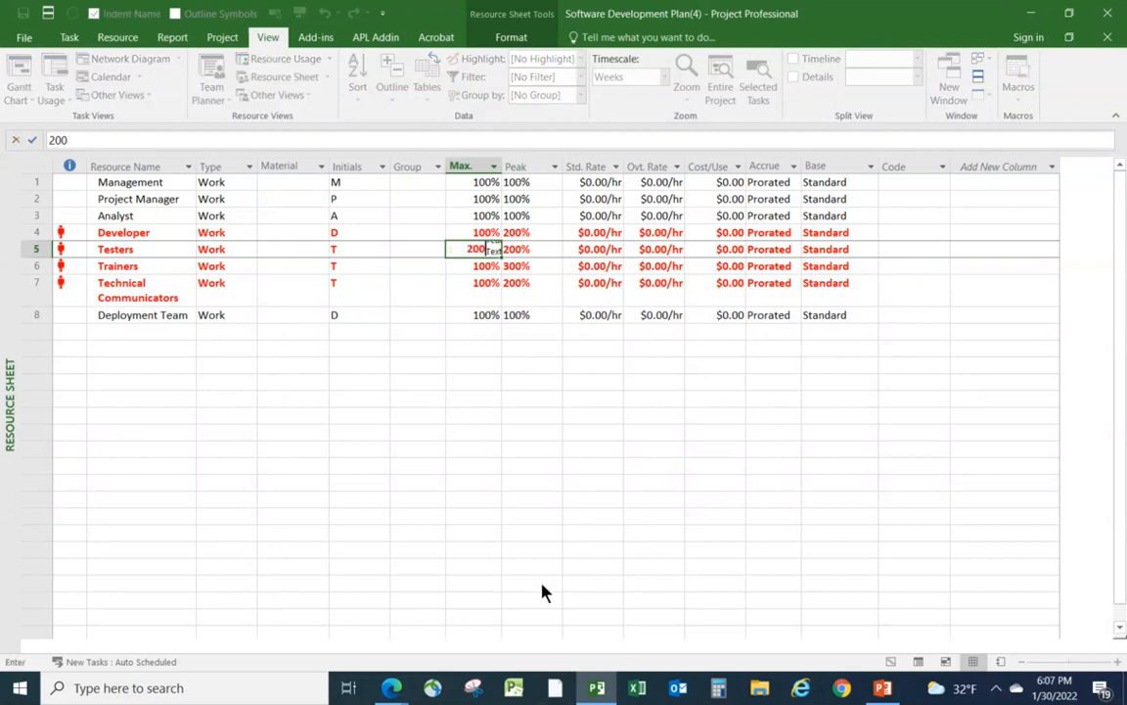
{"action": "left_click", "coordinate": [428, 548]}
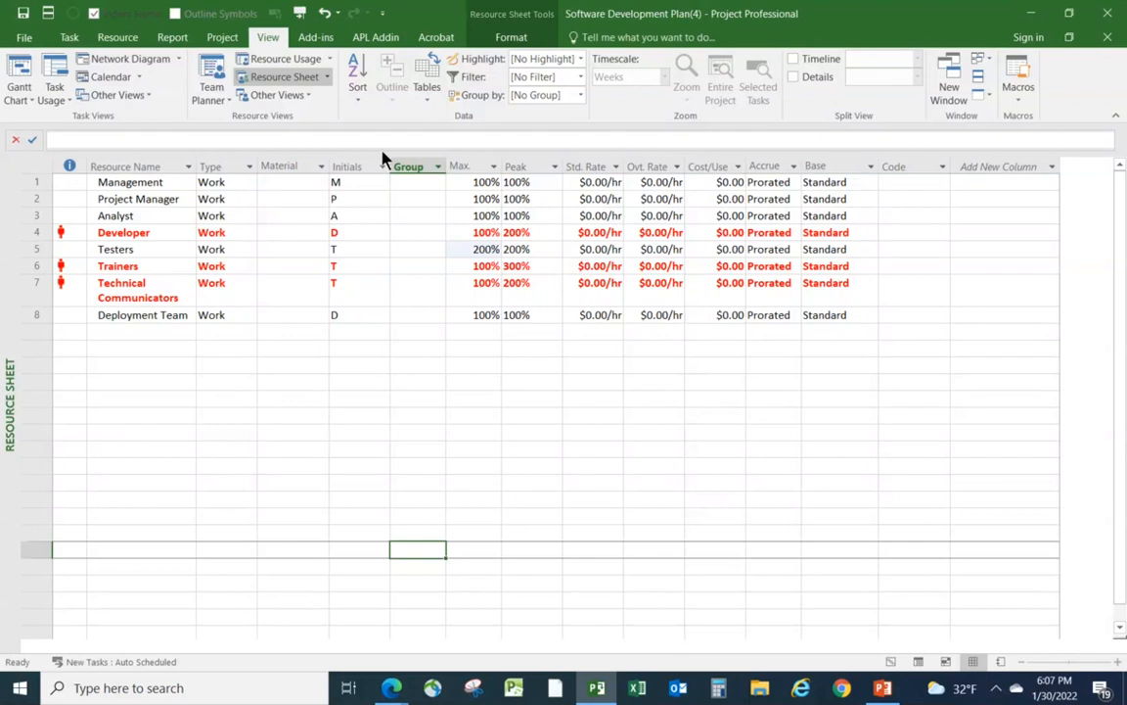
{"action": "left_click", "coordinate": [326, 14]}
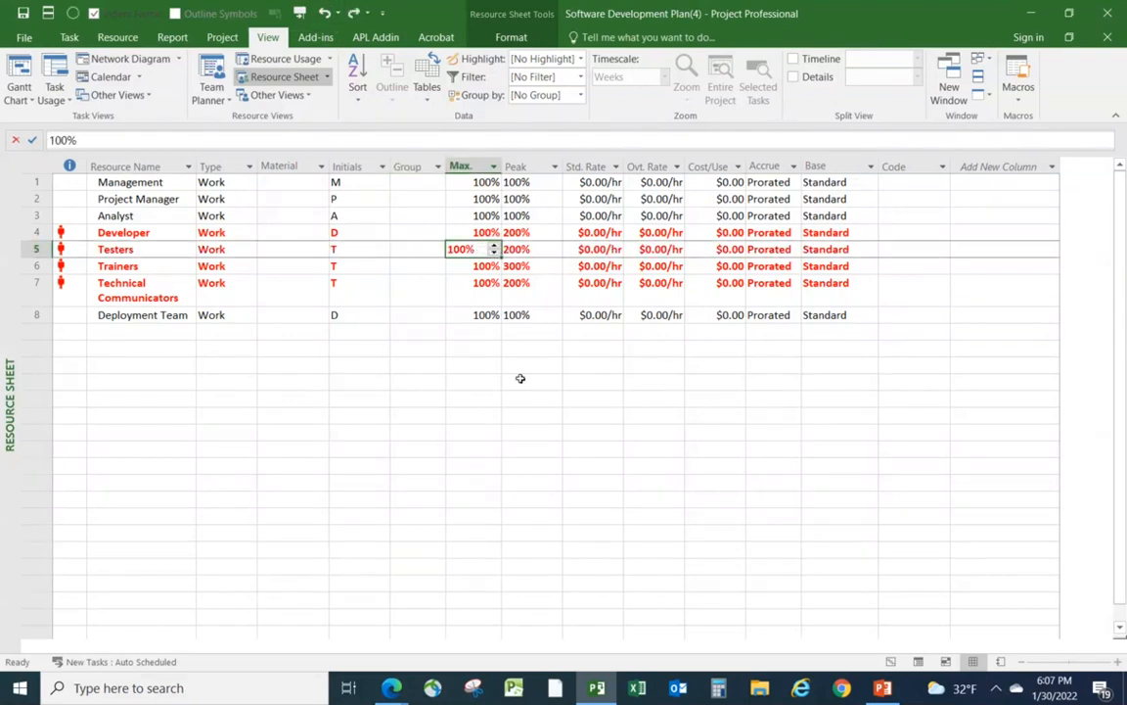
{"action": "left_click", "coordinate": [418, 451]}
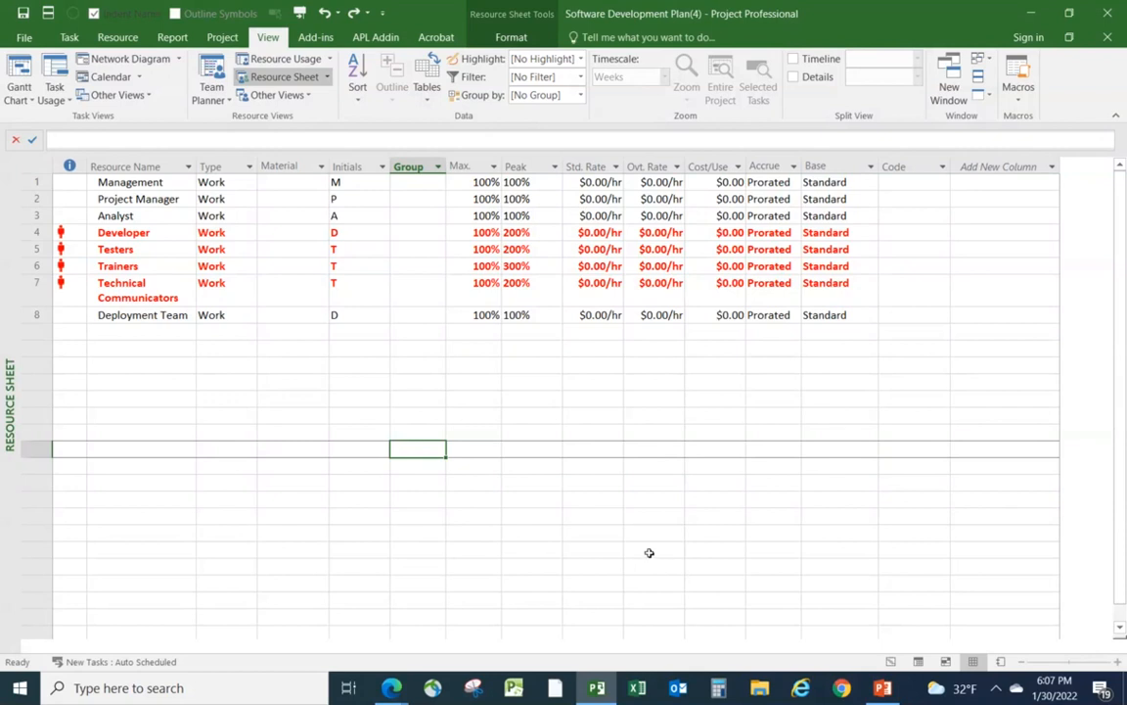
Select the Testers resource and show its assigned tasks in a Gantt Chart details pane beneath the Resource Sheet
{"action": "left_click", "coordinate": [168, 249]}
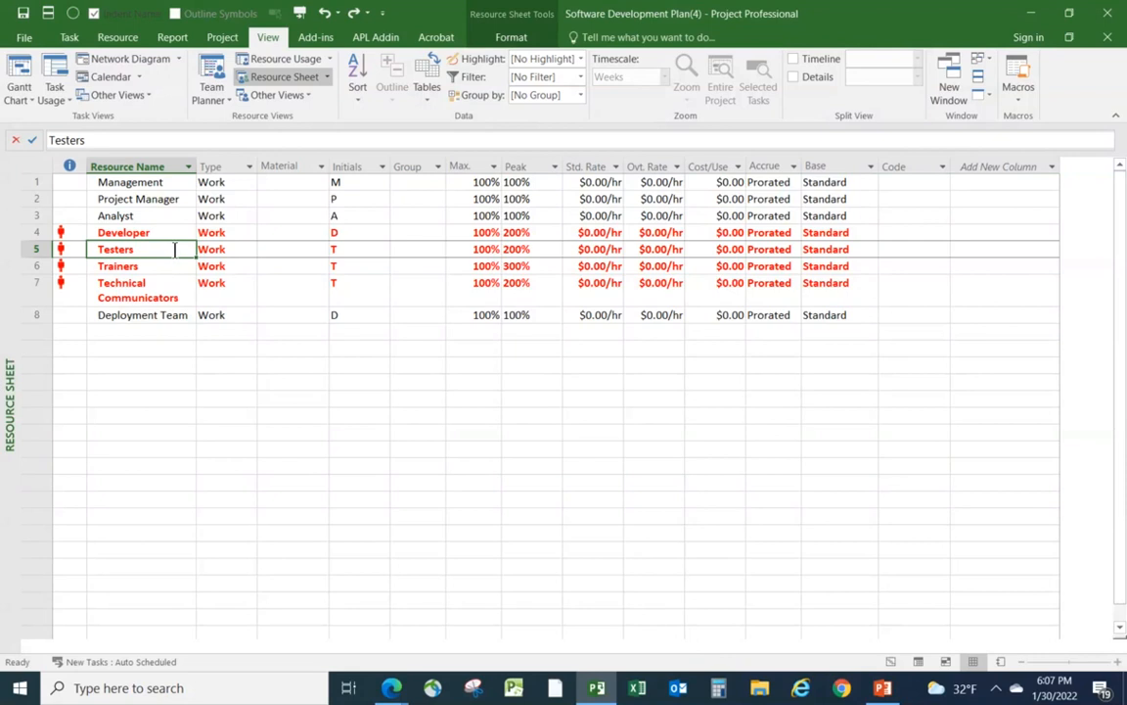
{"action": "left_click", "coordinate": [791, 76]}
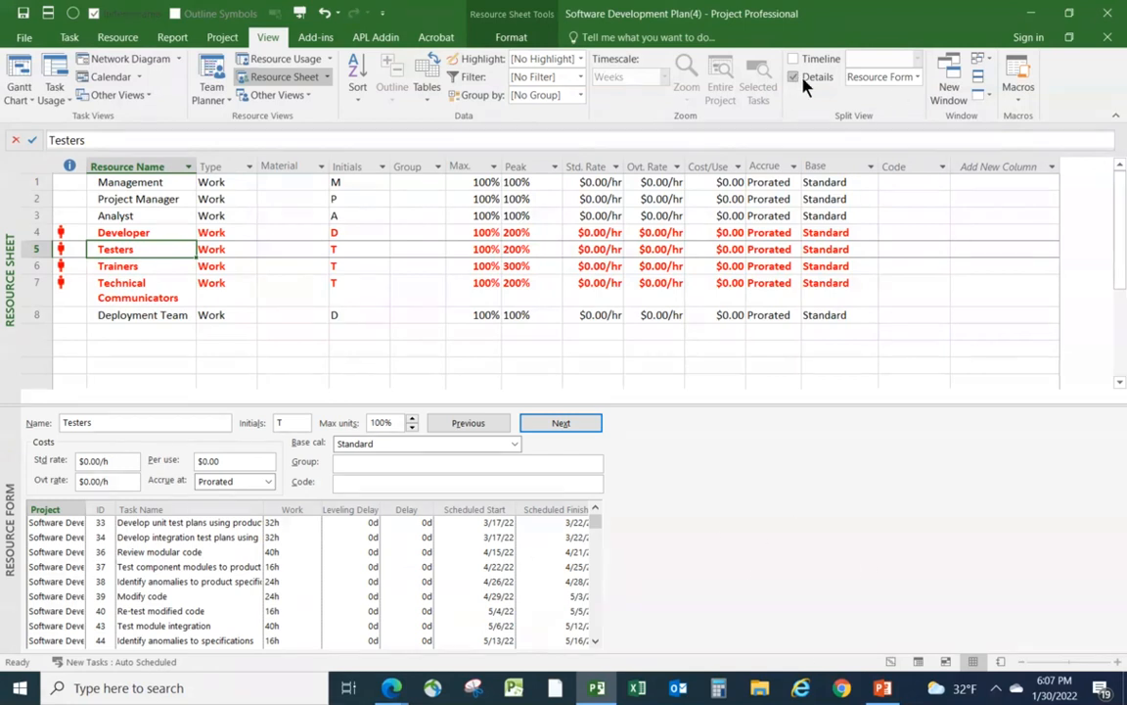
{"action": "left_click", "coordinate": [918, 77]}
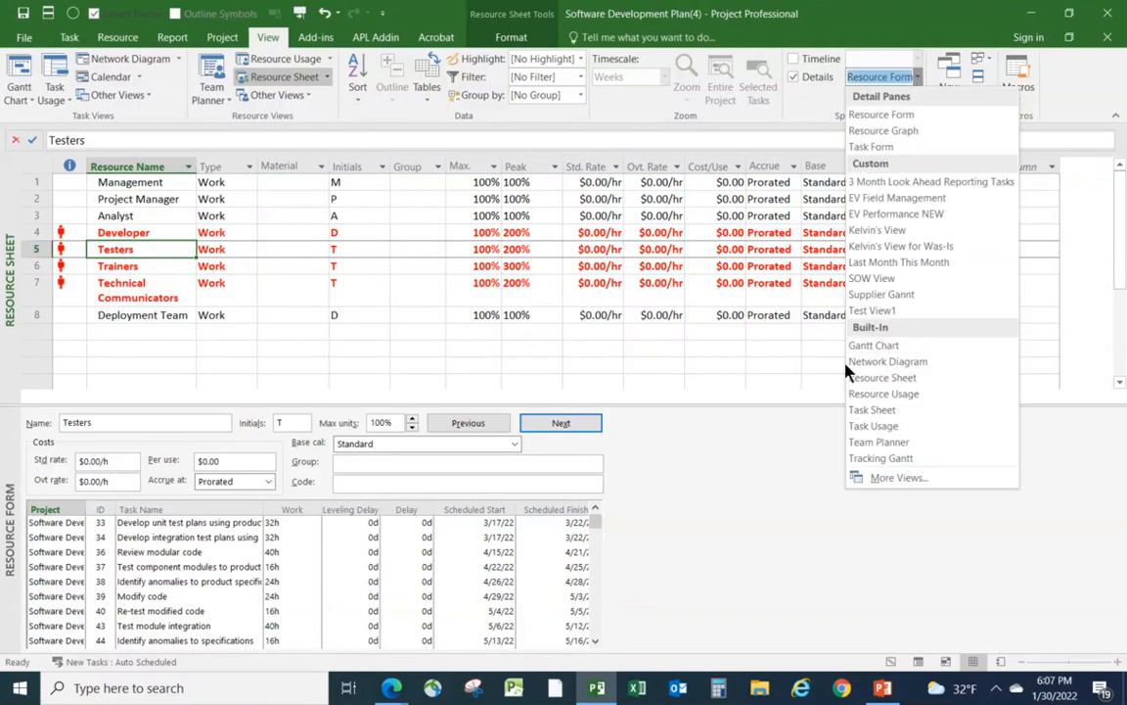
{"action": "left_click", "coordinate": [868, 345]}
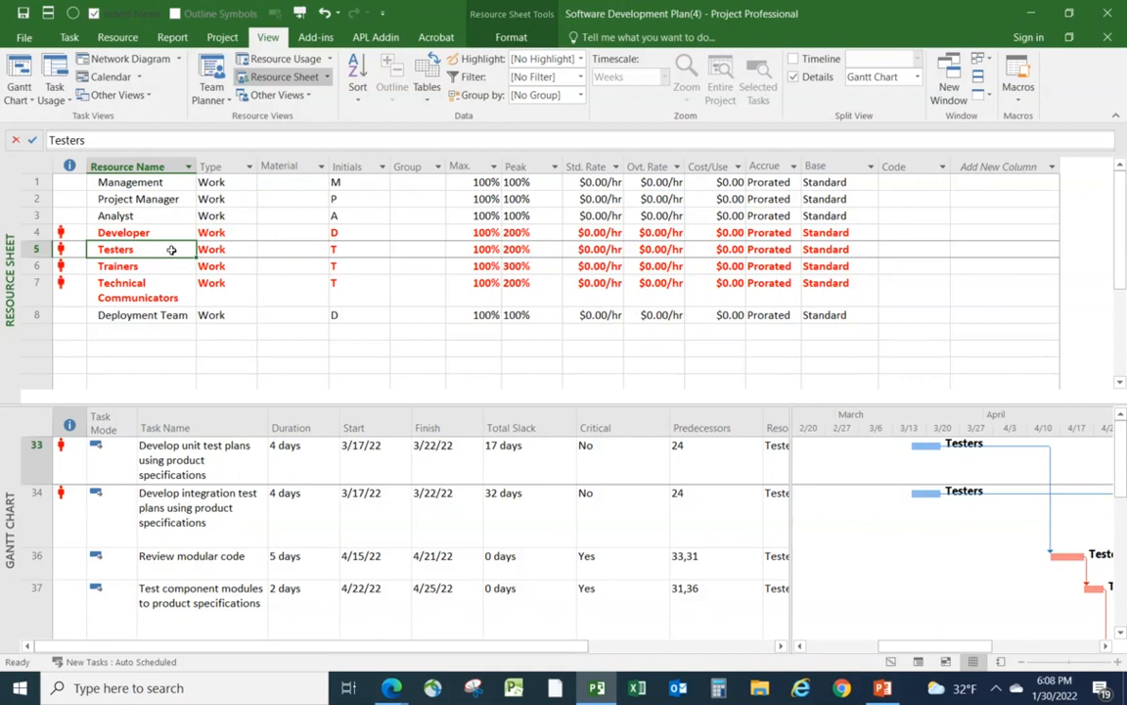
Examine the Testers' assigned tasks and their bars in the split Gantt chart from March to May
{"action": "scroll", "coordinate": [484, 471], "scroll_direction": "down", "scroll_amount": 1}
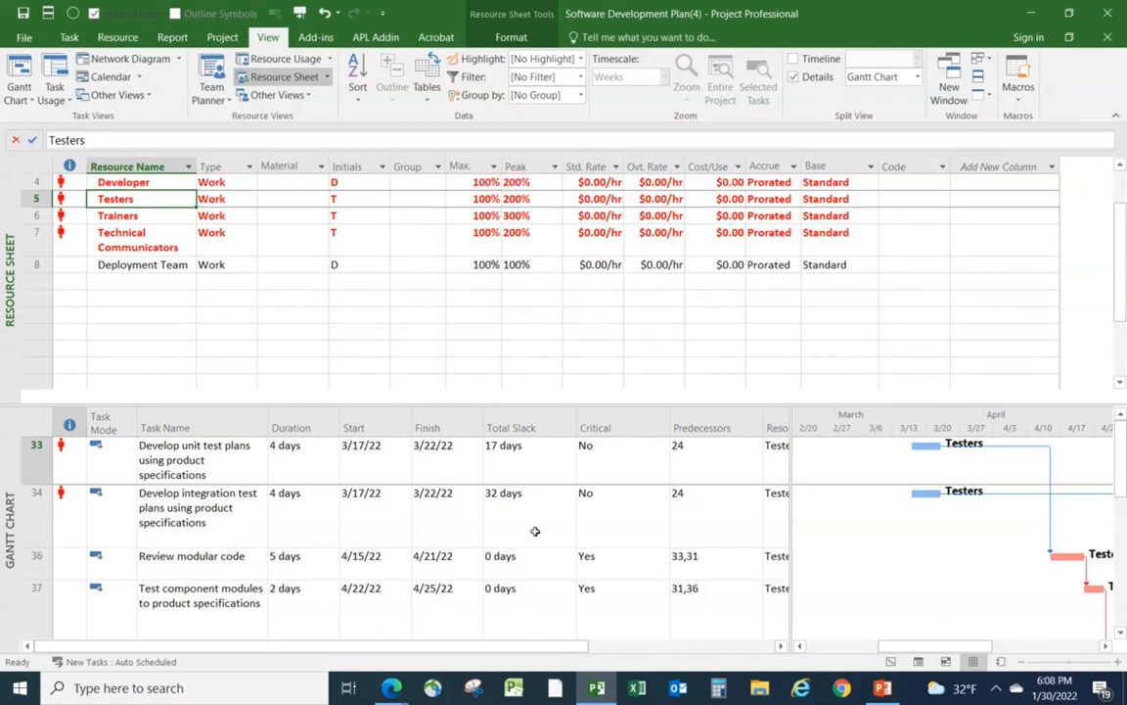
{"action": "left_click_drag", "start_coordinate": [927, 654], "coordinate": [956, 655]}
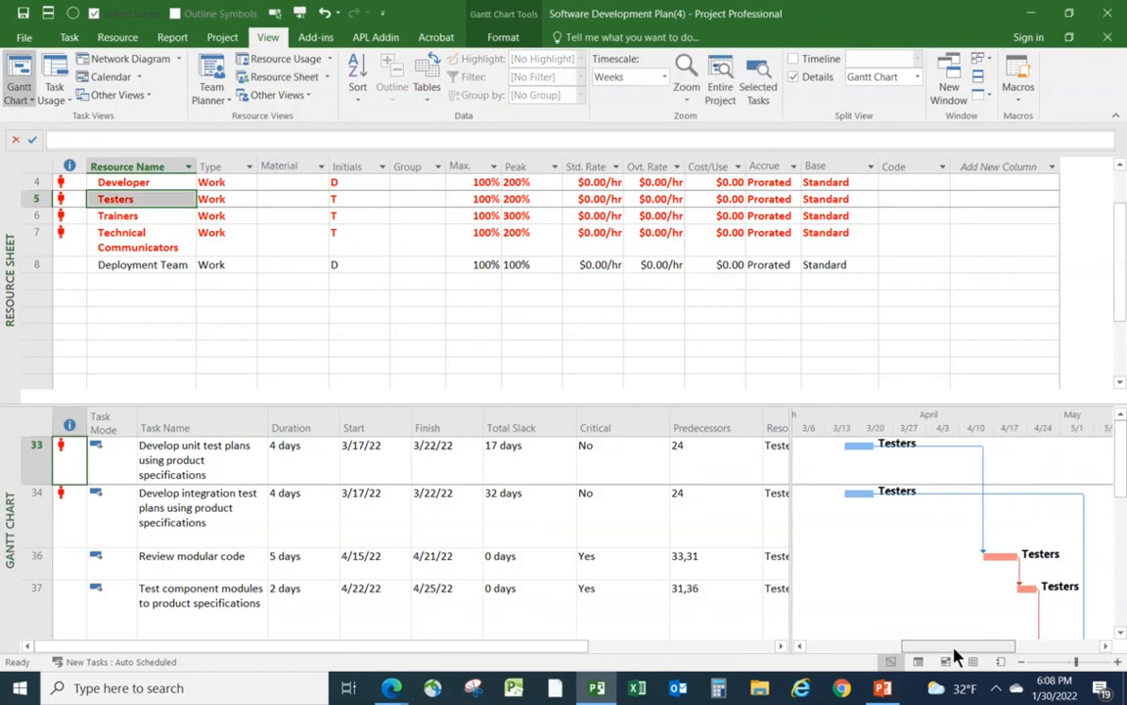
{"action": "scroll", "coordinate": [986, 625], "scroll_direction": "down", "scroll_amount": 1}
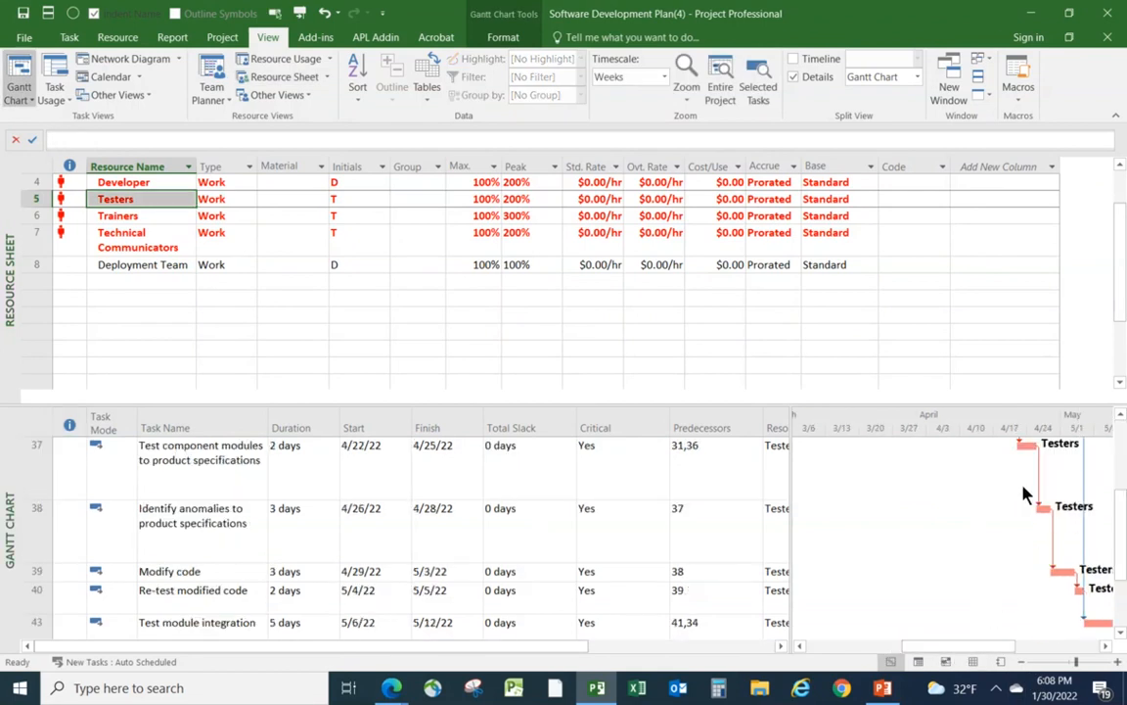
{"action": "left_click_drag", "start_coordinate": [964, 647], "coordinate": [911, 648]}
{"action": "scroll", "coordinate": [964, 594], "scroll_direction": "up", "scroll_amount": 1}
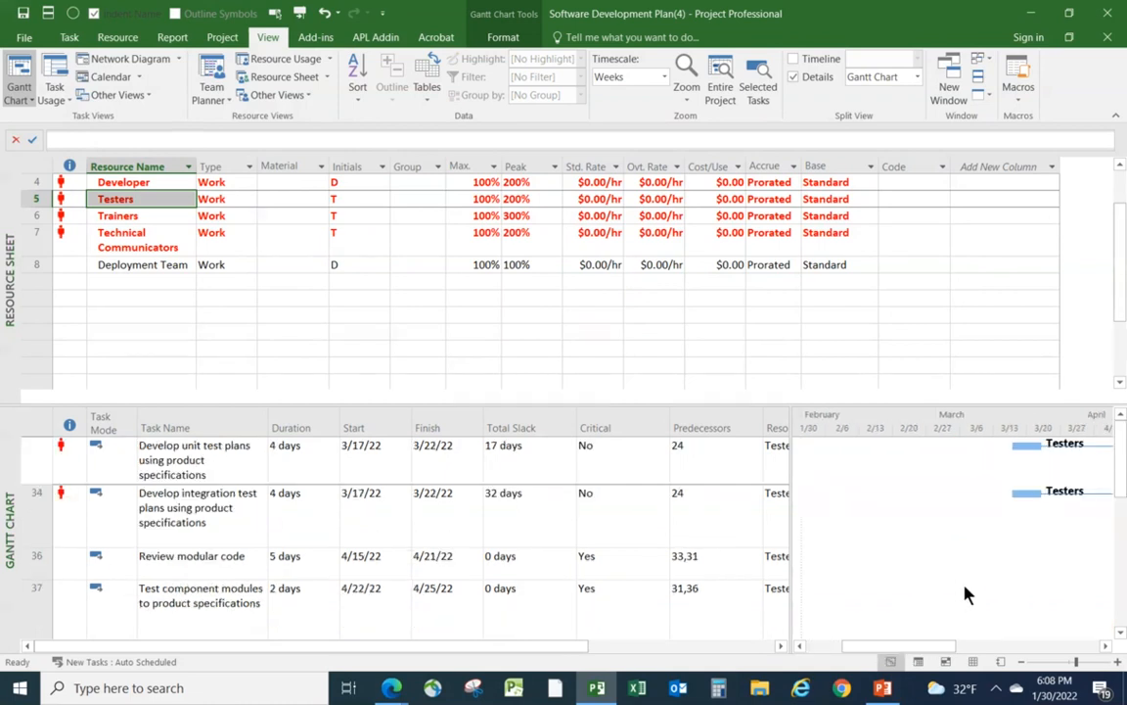
{"action": "left_click", "coordinate": [1106, 646]}
{"action": "left_click_drag", "start_coordinate": [1105, 646], "coordinate": [1102, 646]}
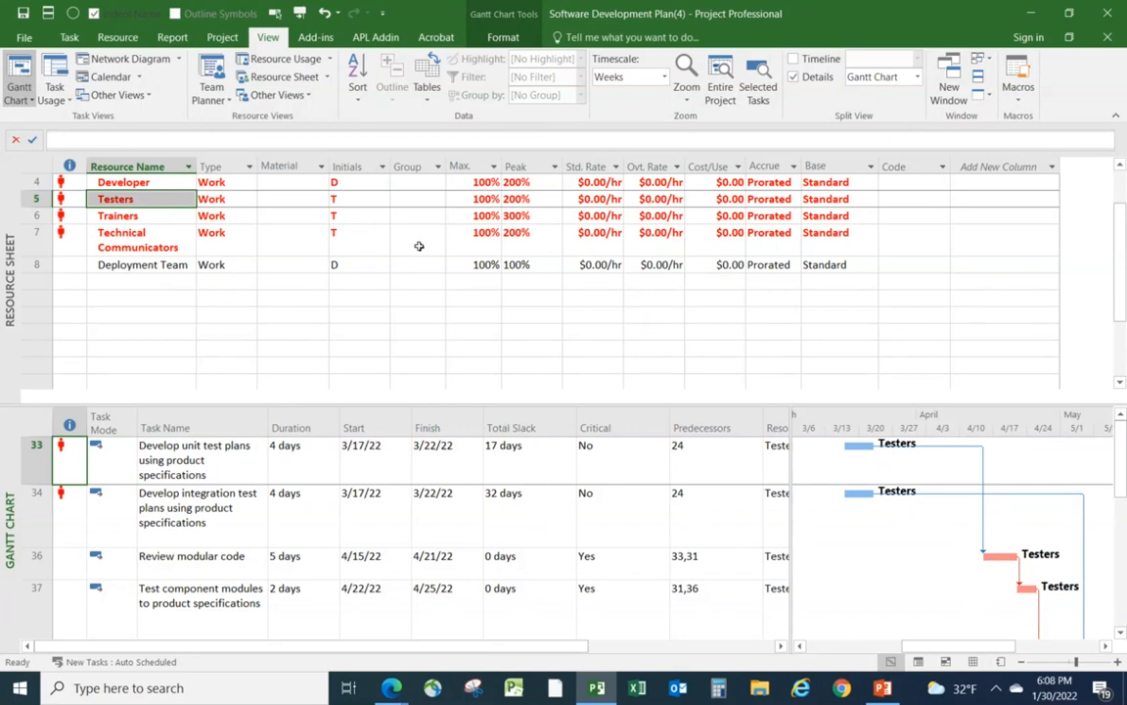
Level the overallocated Testers resource in the Software Development project using Level Resource
{"action": "left_click", "coordinate": [114, 38]}
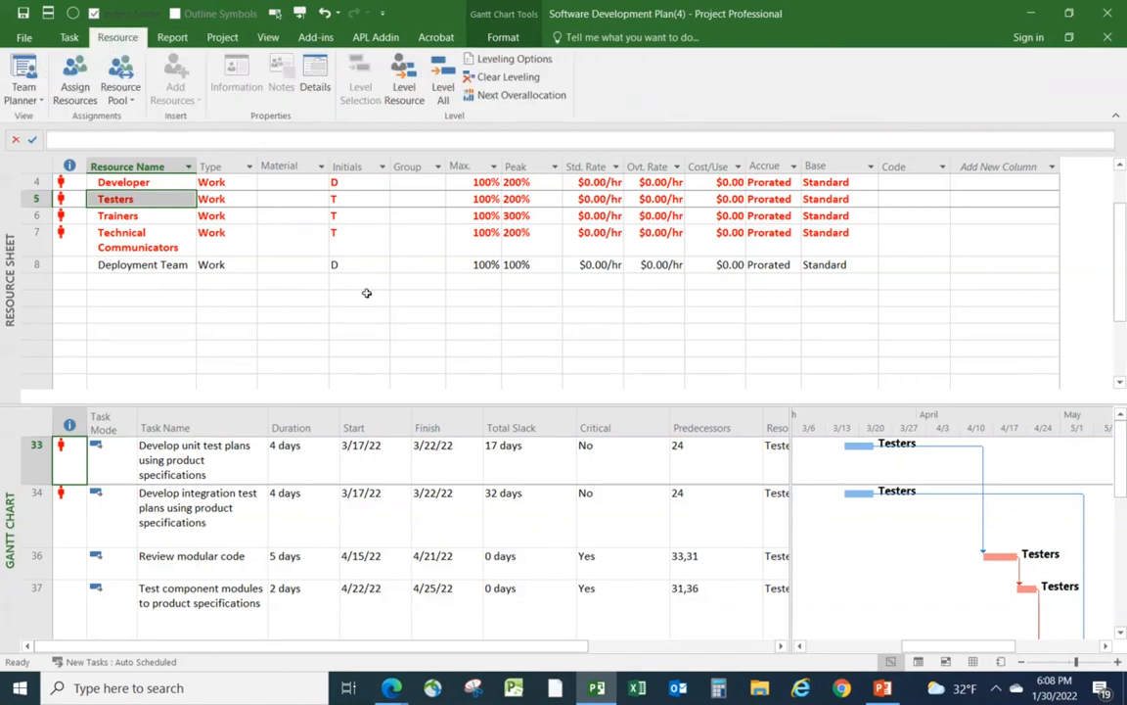
{"action": "left_click", "coordinate": [1120, 166]}
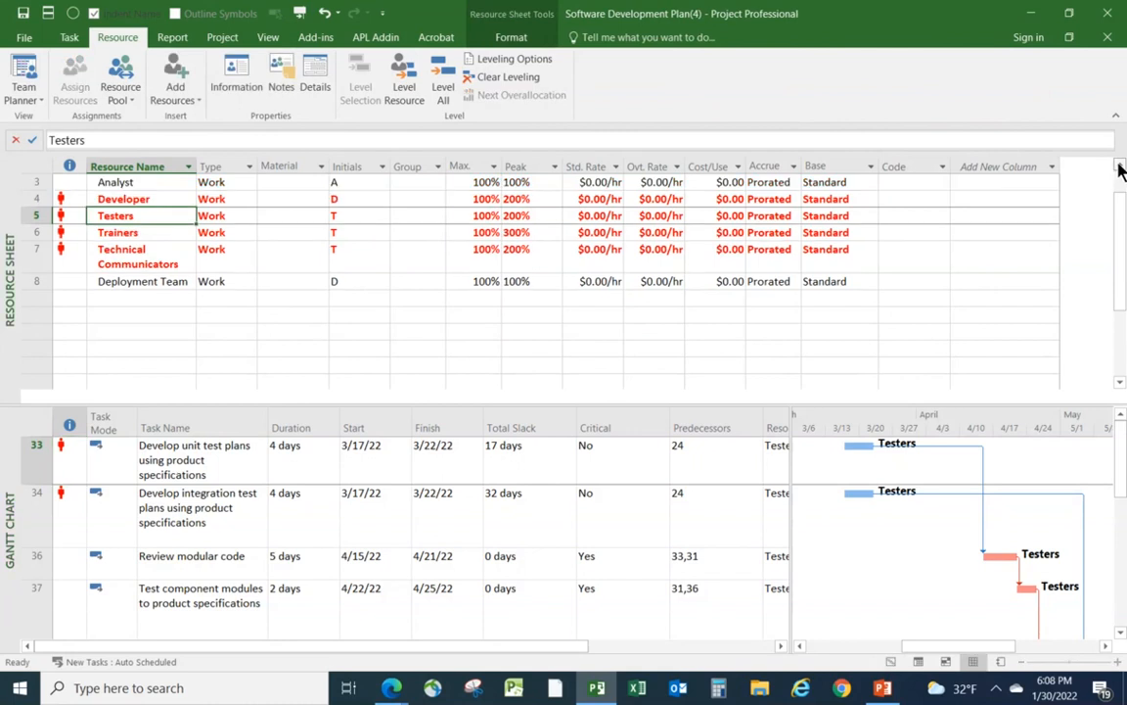
{"action": "left_click", "coordinate": [1121, 166]}
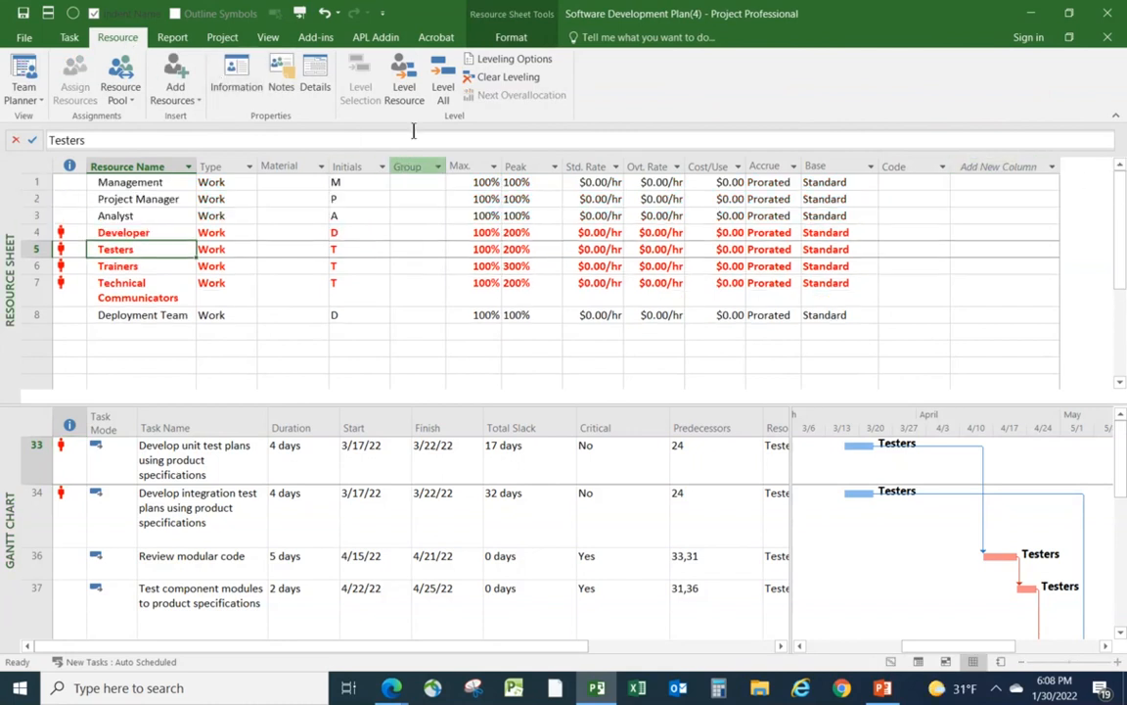
{"action": "left_click", "coordinate": [402, 93]}
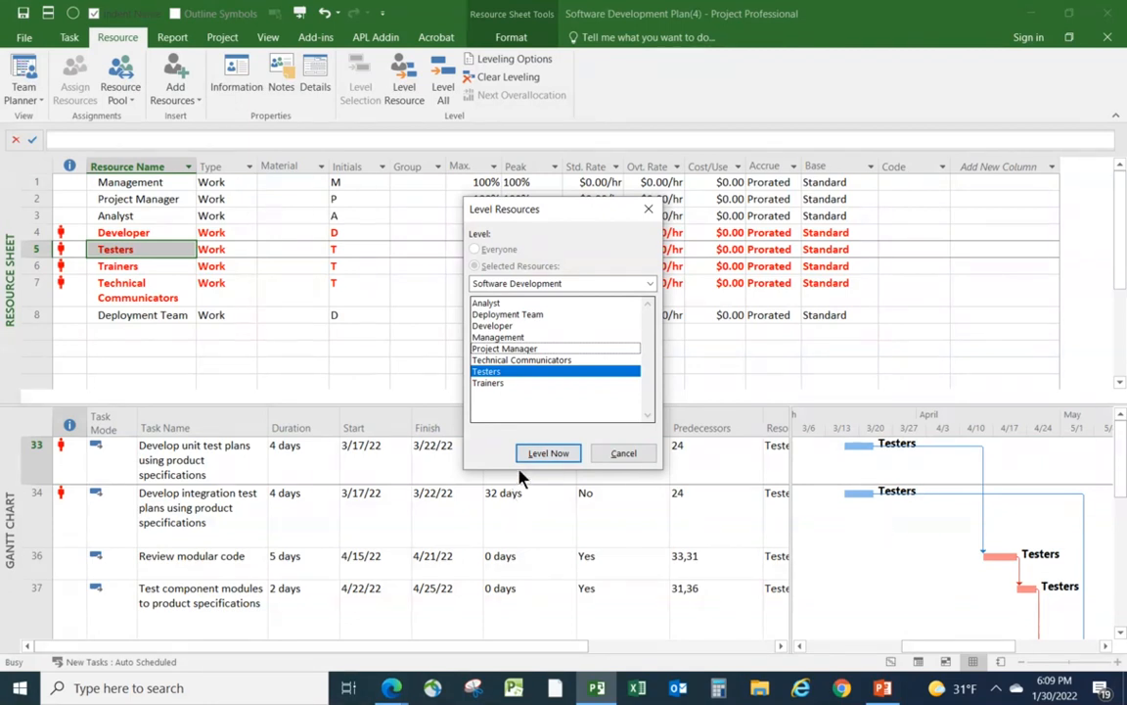
{"action": "left_click", "coordinate": [541, 454]}
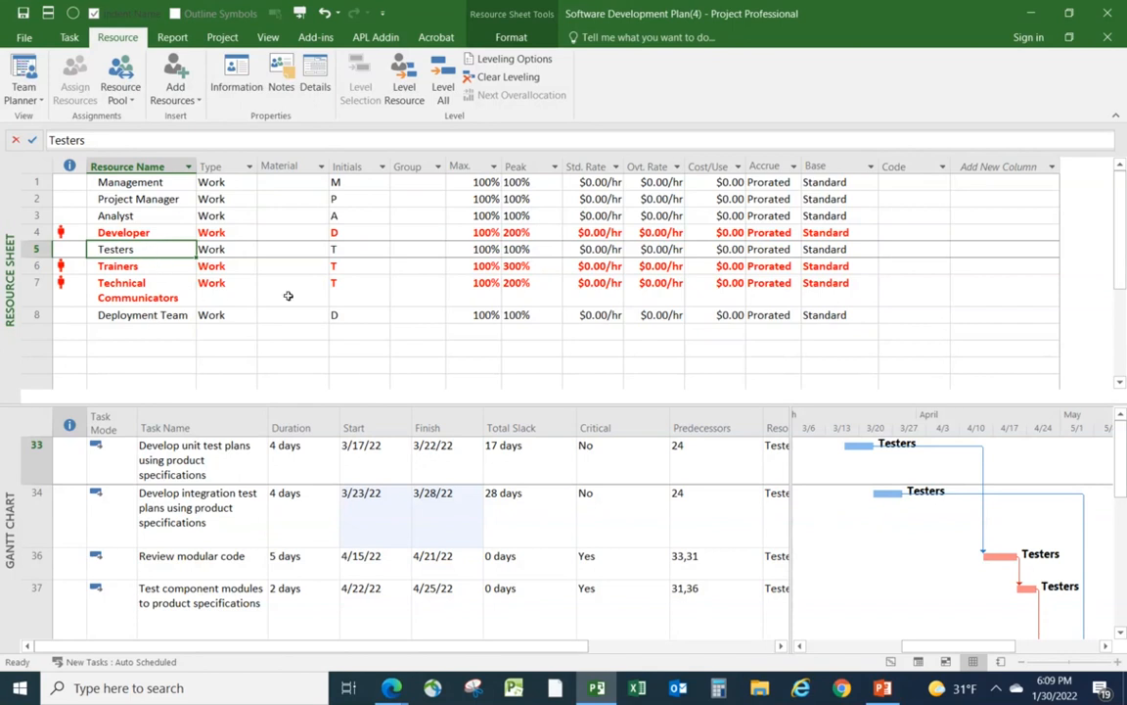
Select the Trainers resource and review its overlapping training tasks in the Gantt details pane
{"action": "left_click", "coordinate": [160, 265]}
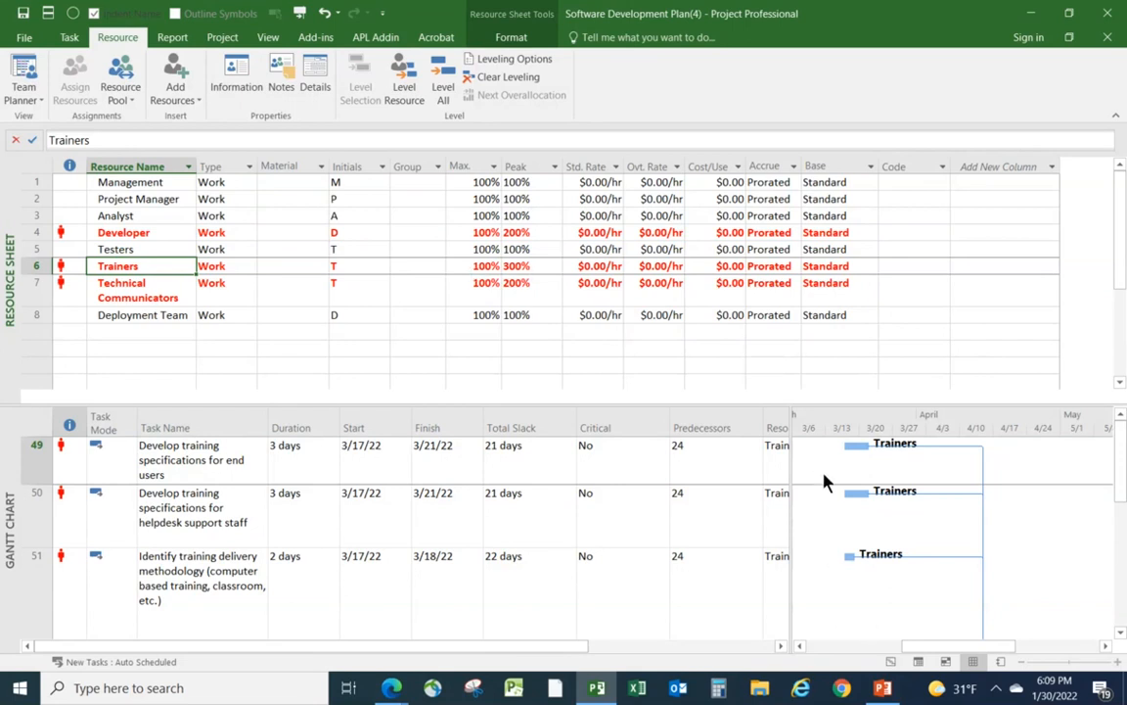
{"action": "scroll", "coordinate": [844, 554], "scroll_direction": "down", "scroll_amount": 1}
{"action": "scroll", "coordinate": [1021, 587], "scroll_direction": "down", "scroll_amount": 1}
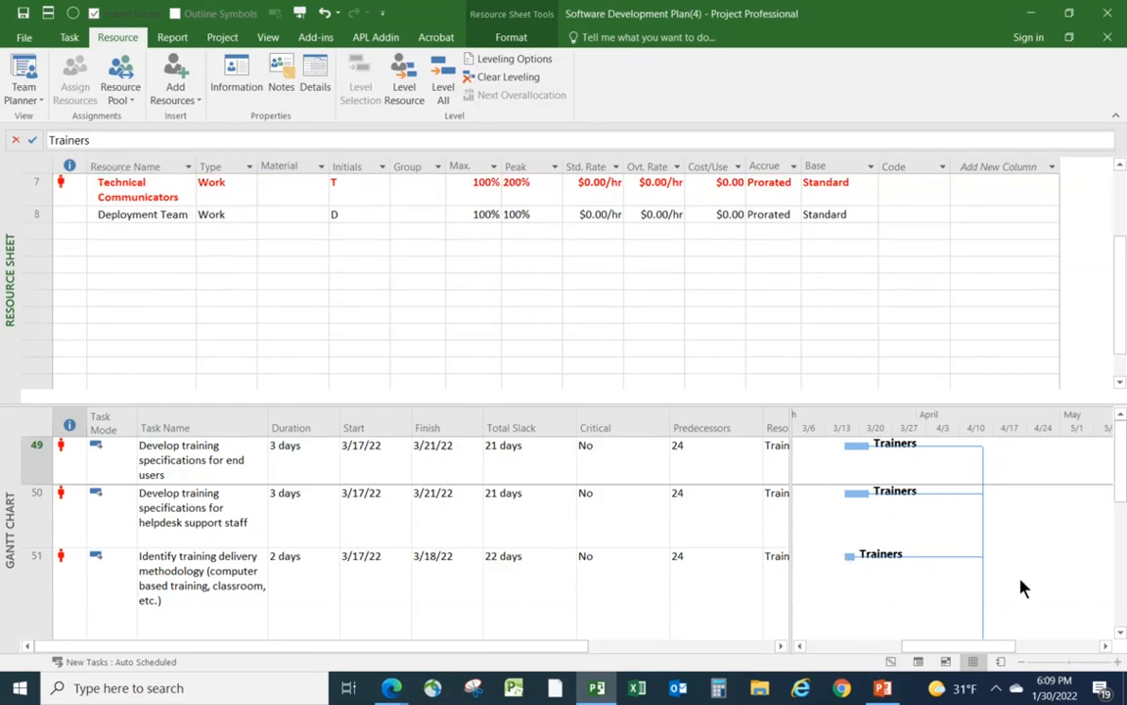
{"action": "scroll", "coordinate": [815, 370], "scroll_direction": "up", "scroll_amount": 2}
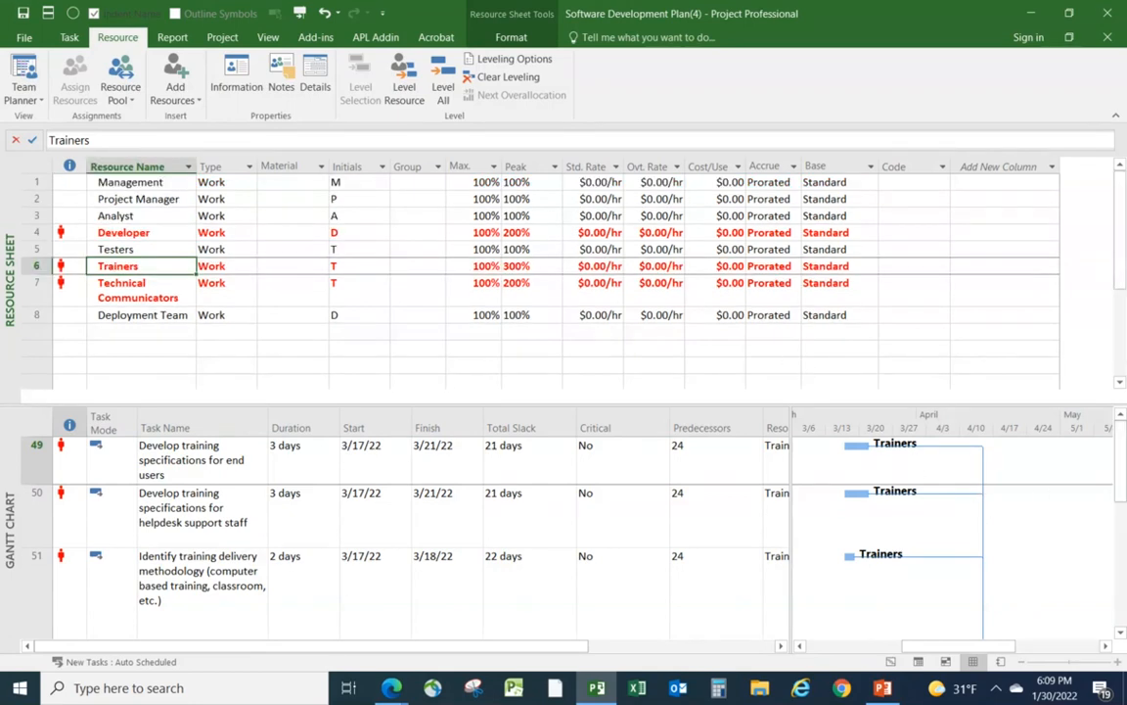
Level the overallocated Trainers resource in the Software Development project using Level Resource
{"action": "mouse_move", "coordinate": [1121, 484]}
{"action": "left_mouse_down"}
{"action": "mouse_move", "coordinate": [1119, 609]}
{"action": "mouse_move", "coordinate": [1114, 462]}
{"action": "left_mouse_up"}
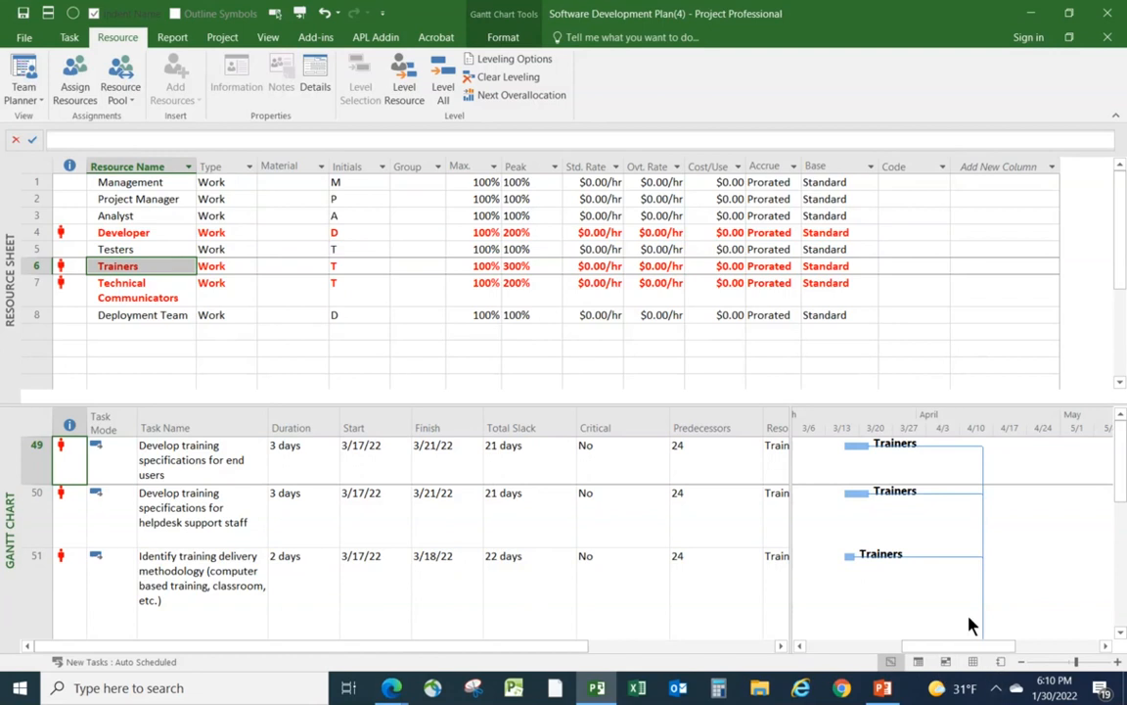
{"action": "left_click", "coordinate": [404, 86]}
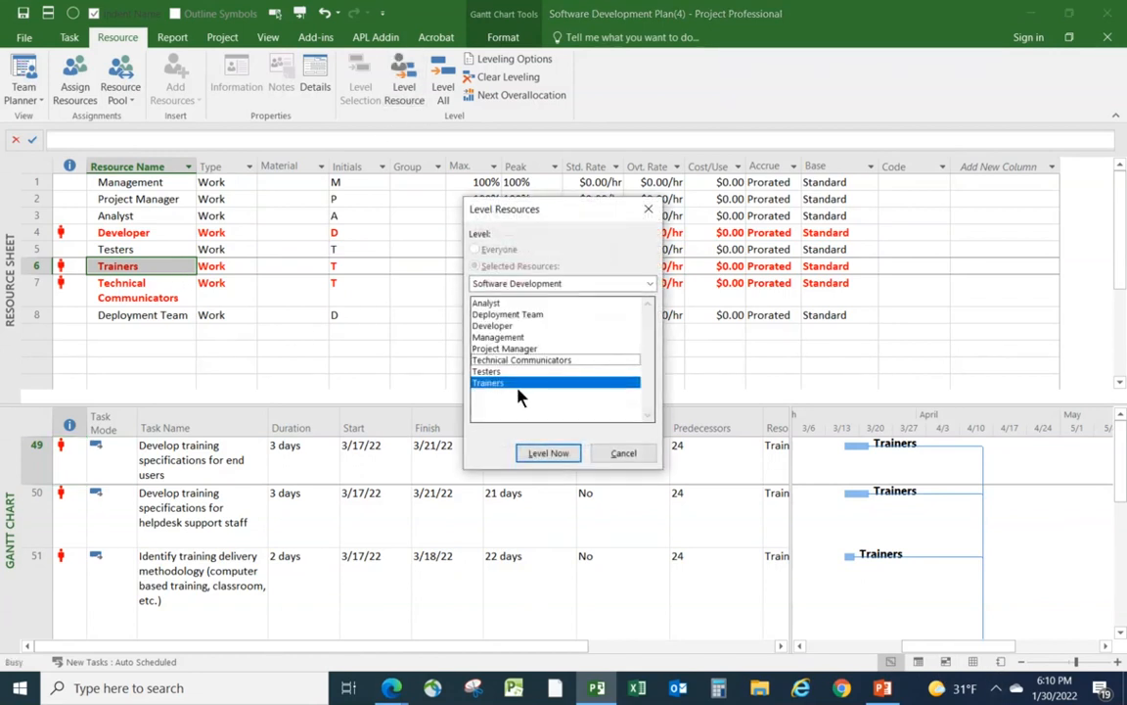
{"action": "left_click", "coordinate": [541, 453]}
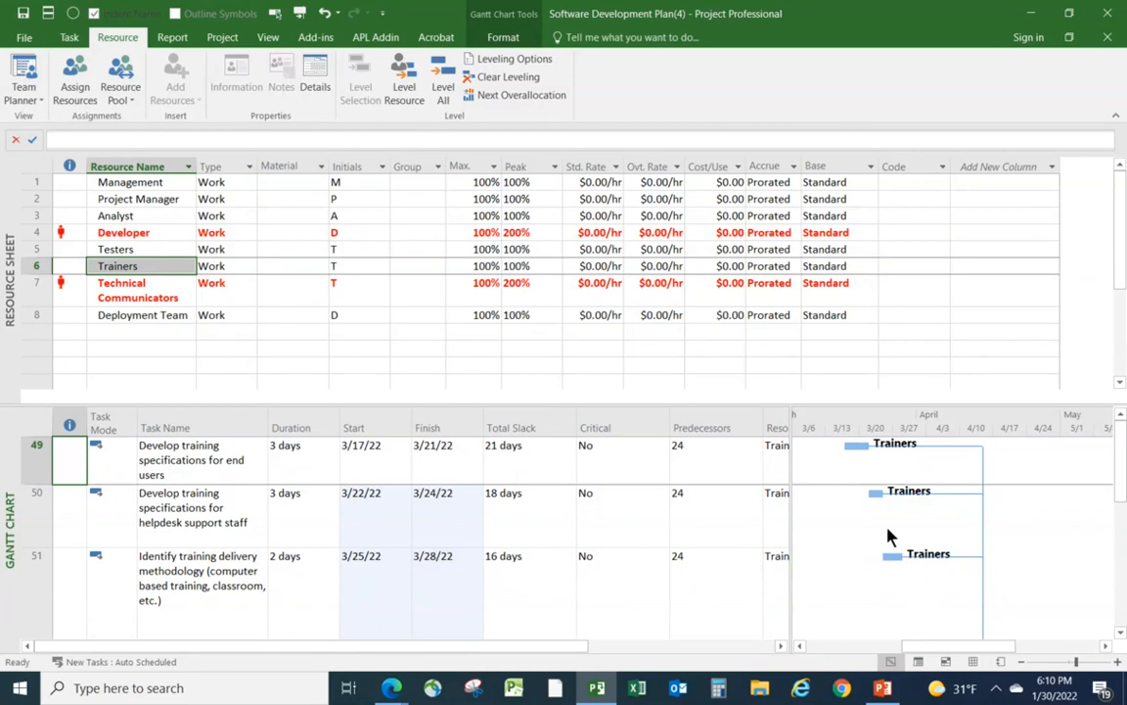
Set the Developer resource's maximum units to 200% and show its assigned tasks in the Gantt details pane
{"action": "left_click", "coordinate": [162, 232]}
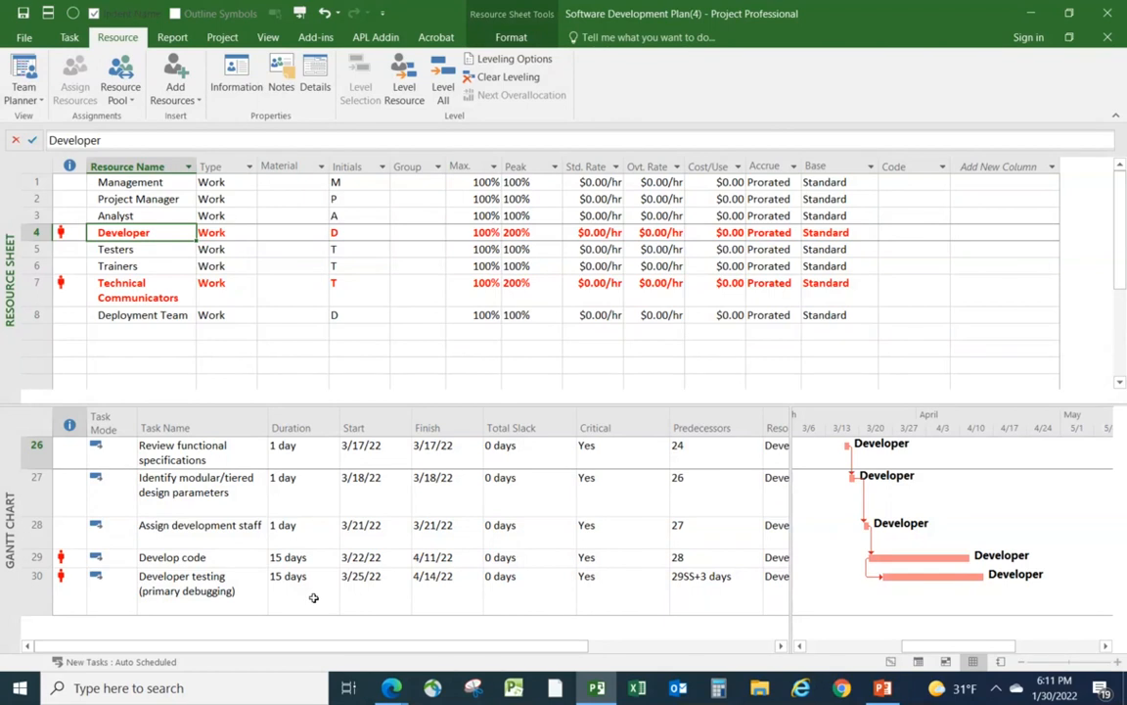
{"action": "left_click", "coordinate": [462, 232]}
{"action": "type", "text": "200"}
{"action": "left_click", "coordinate": [426, 354]}
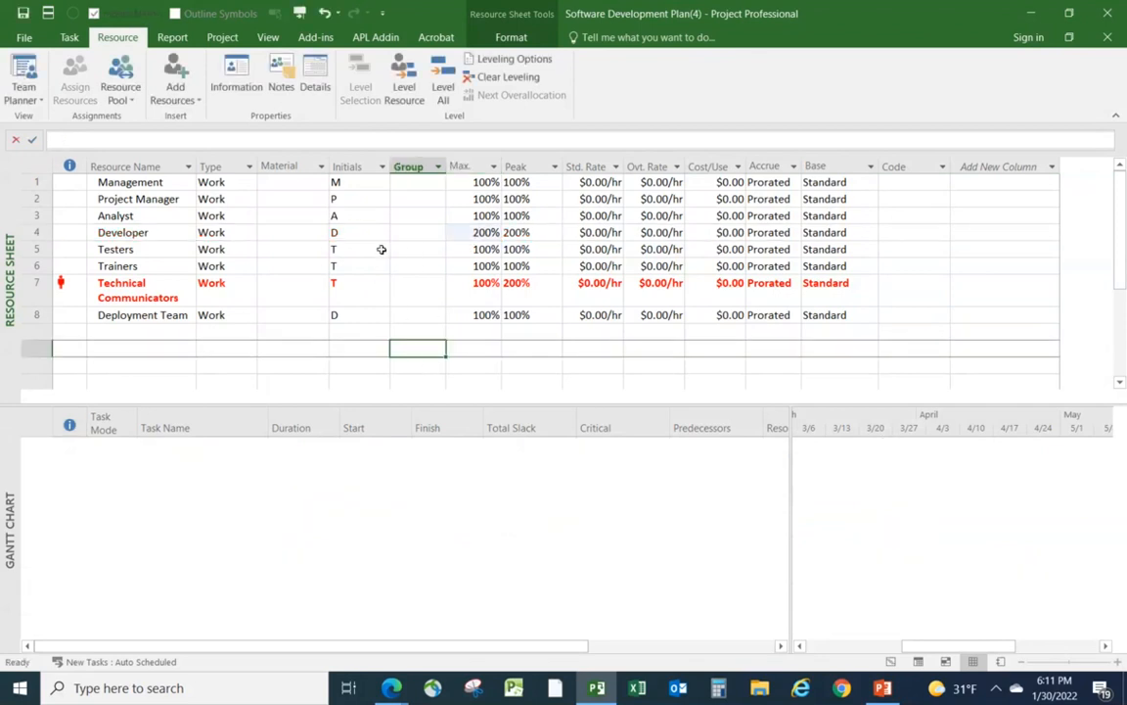
{"action": "left_click", "coordinate": [177, 232]}
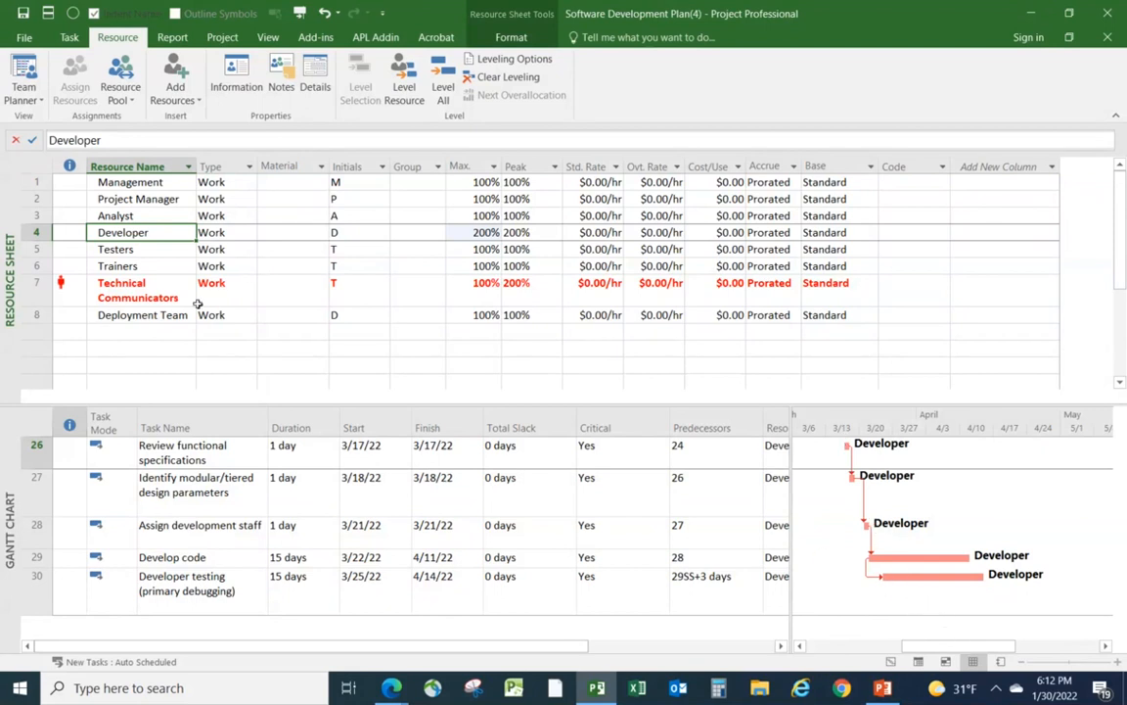
Examine the Technical Communicators' Help and user manual tasks, comparing their dates and overlapping bars in the Gantt details pane
{"action": "left_click", "coordinate": [164, 284]}
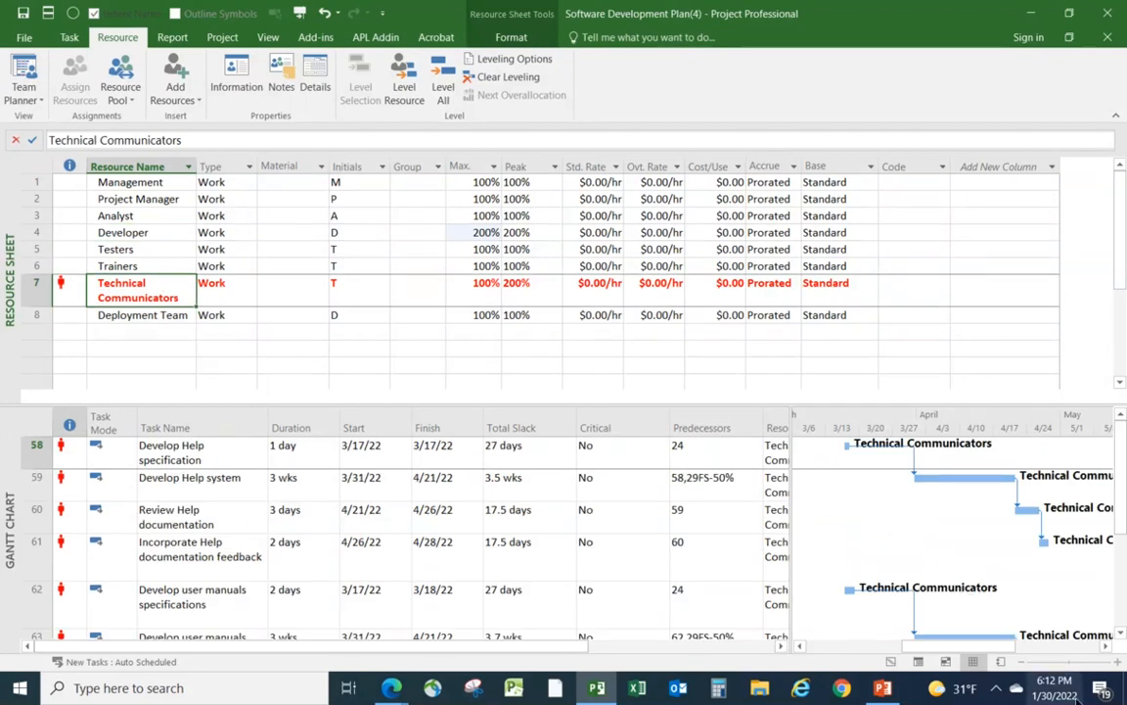
{"action": "scroll", "coordinate": [984, 538], "scroll_direction": "down", "scroll_amount": 1}
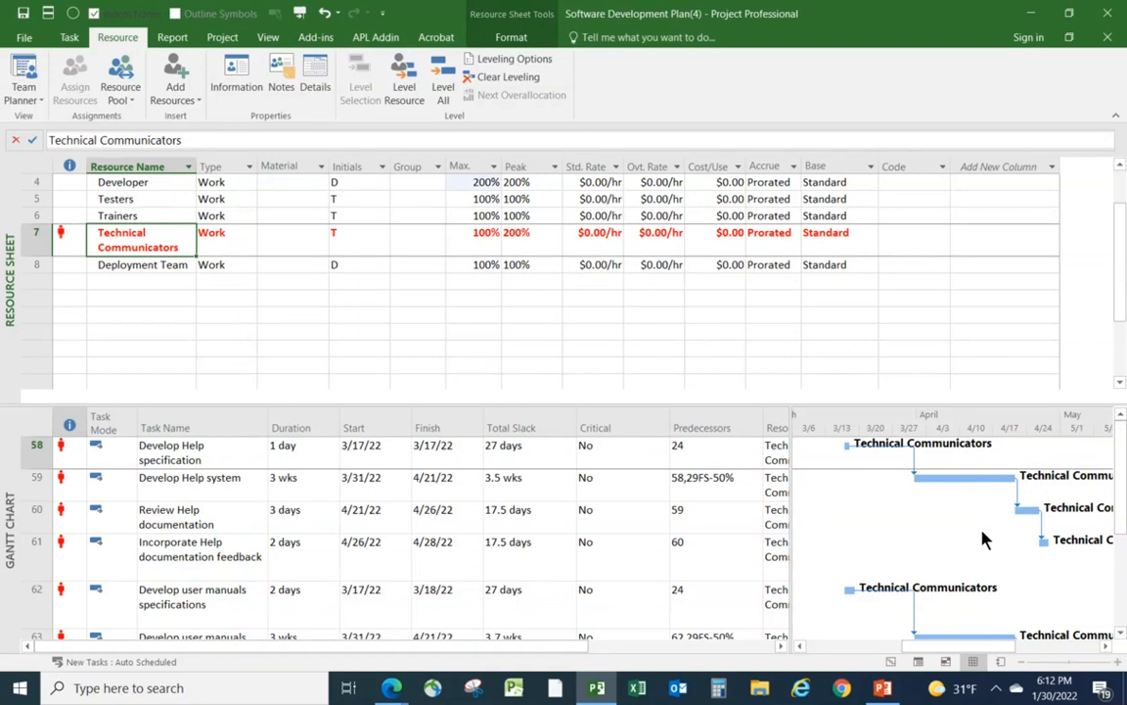
{"action": "left_click", "coordinate": [1122, 524]}
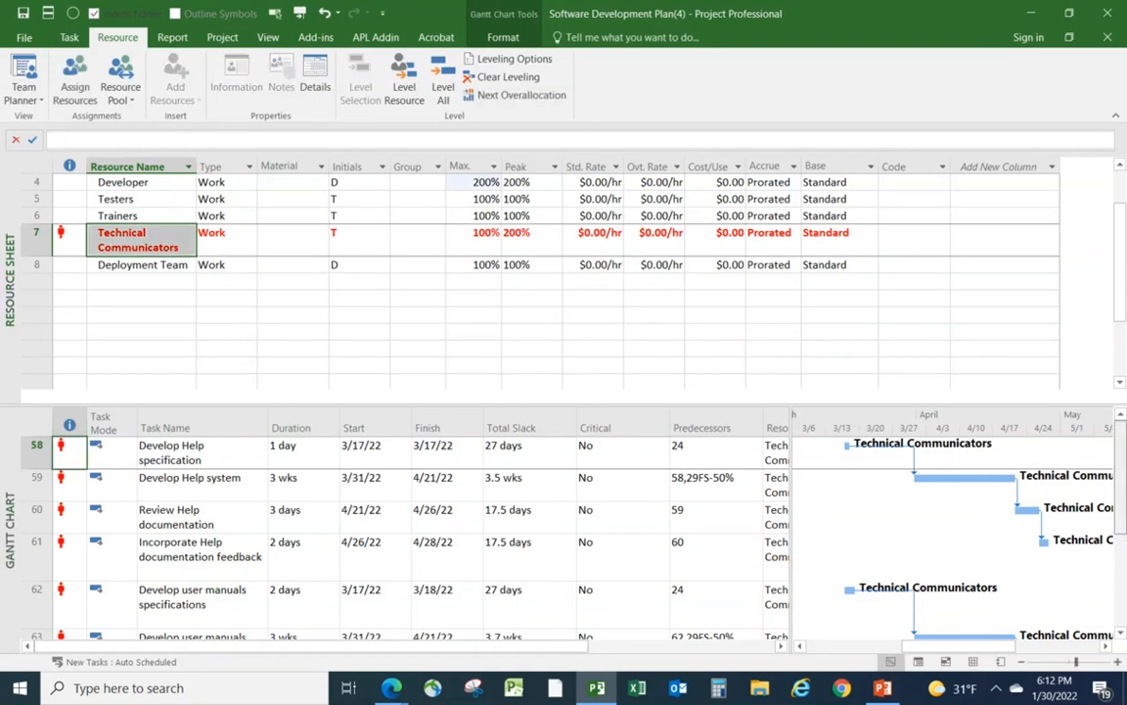
{"action": "scroll", "coordinate": [1010, 479], "scroll_direction": "down", "scroll_amount": 1}
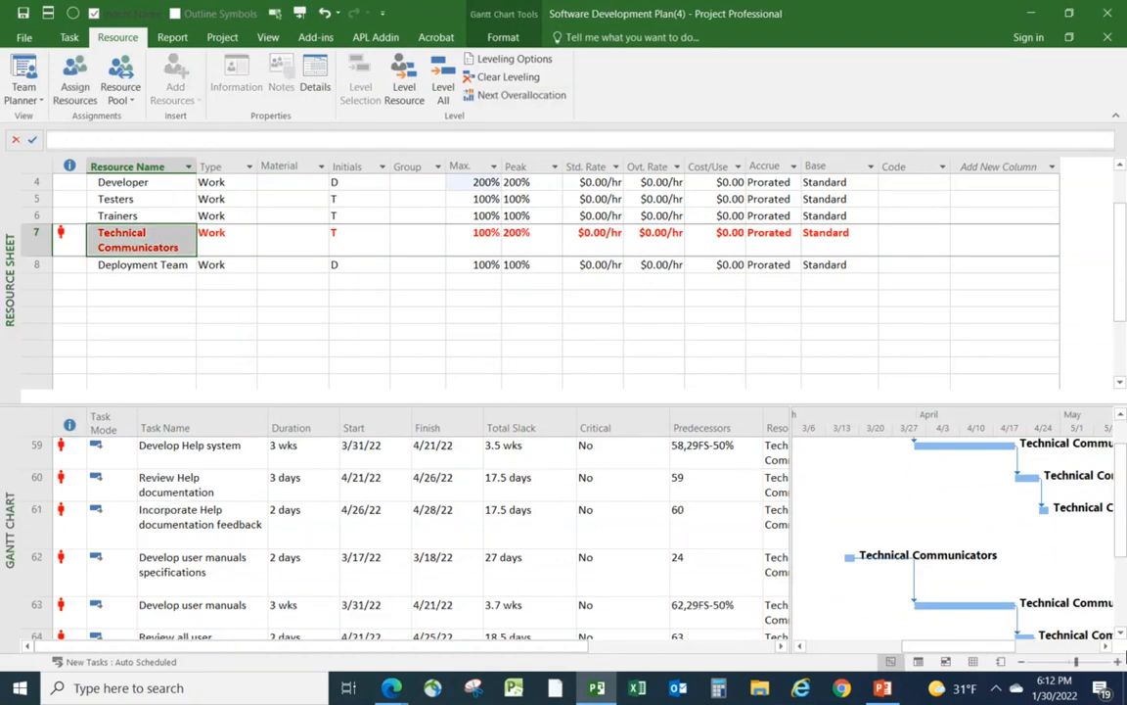
{"action": "left_click", "coordinate": [1122, 634]}
{"action": "left_click", "coordinate": [1106, 646]}
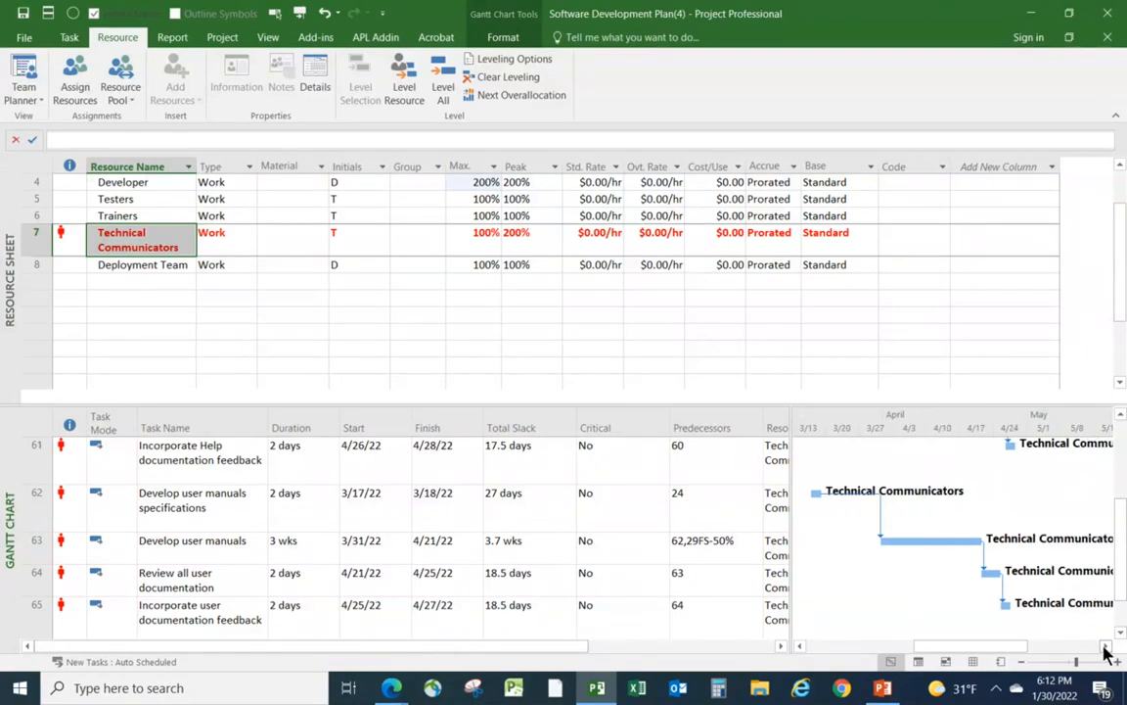
{"action": "left_click", "coordinate": [1106, 646]}
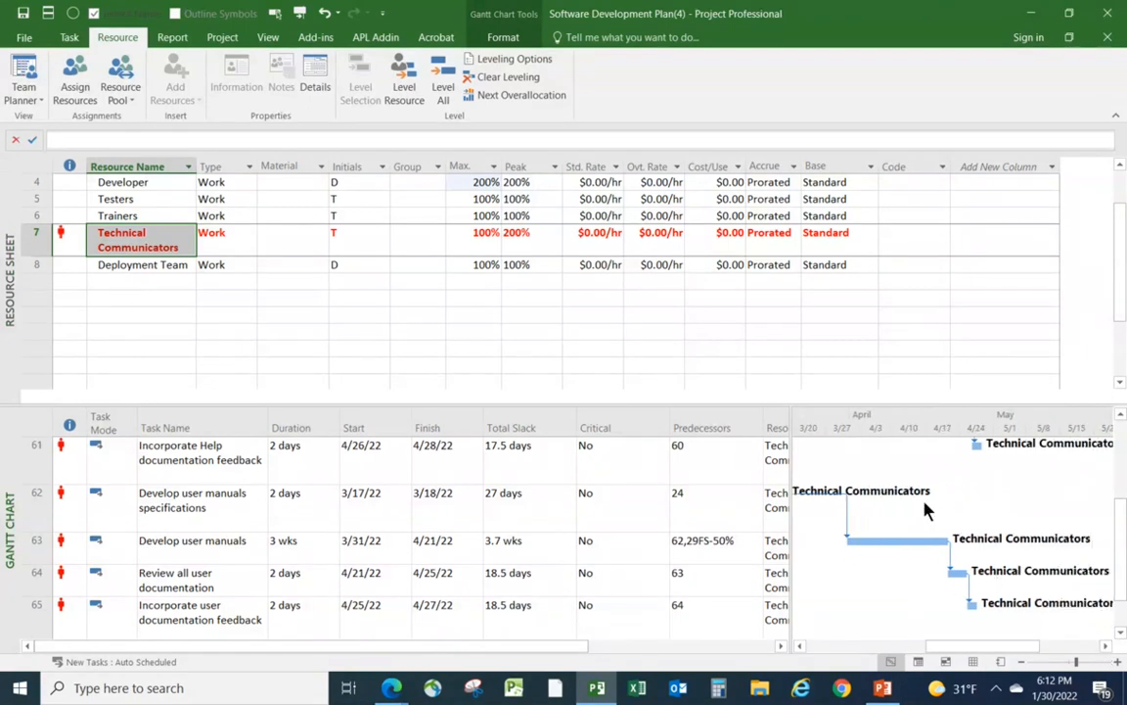
{"action": "scroll", "coordinate": [914, 563], "scroll_direction": "down", "scroll_amount": 1}
{"action": "scroll", "coordinate": [935, 583], "scroll_direction": "up", "scroll_amount": 2}
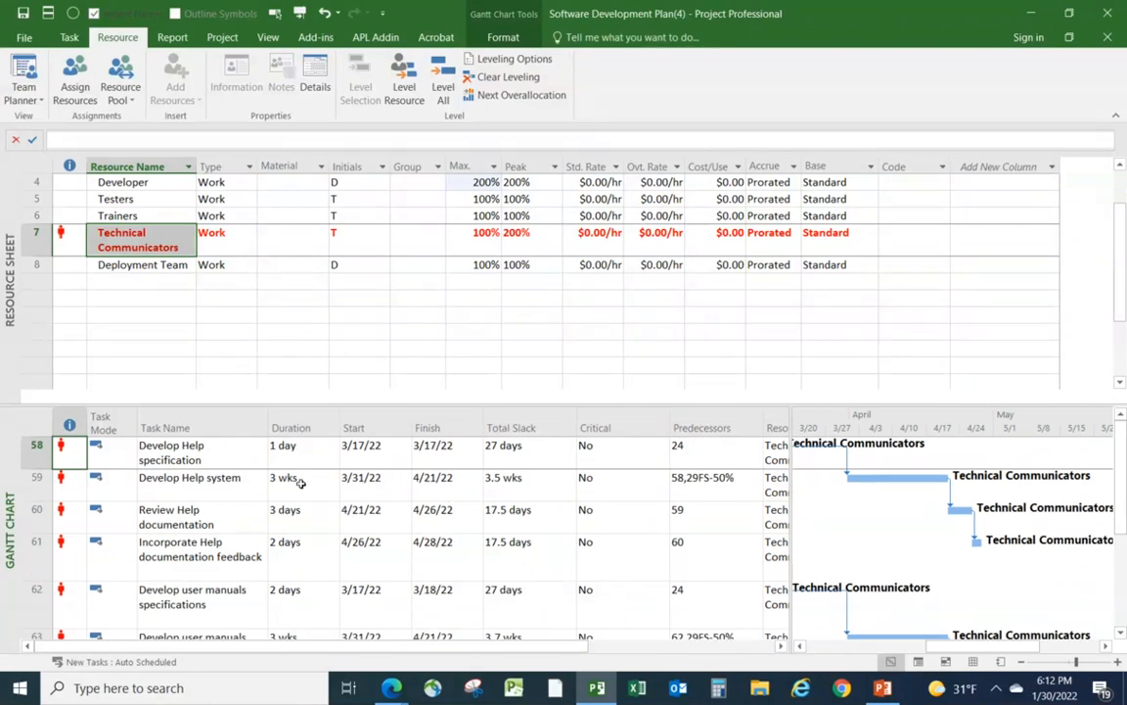
{"action": "scroll", "coordinate": [983, 582], "scroll_direction": "down", "scroll_amount": 3}
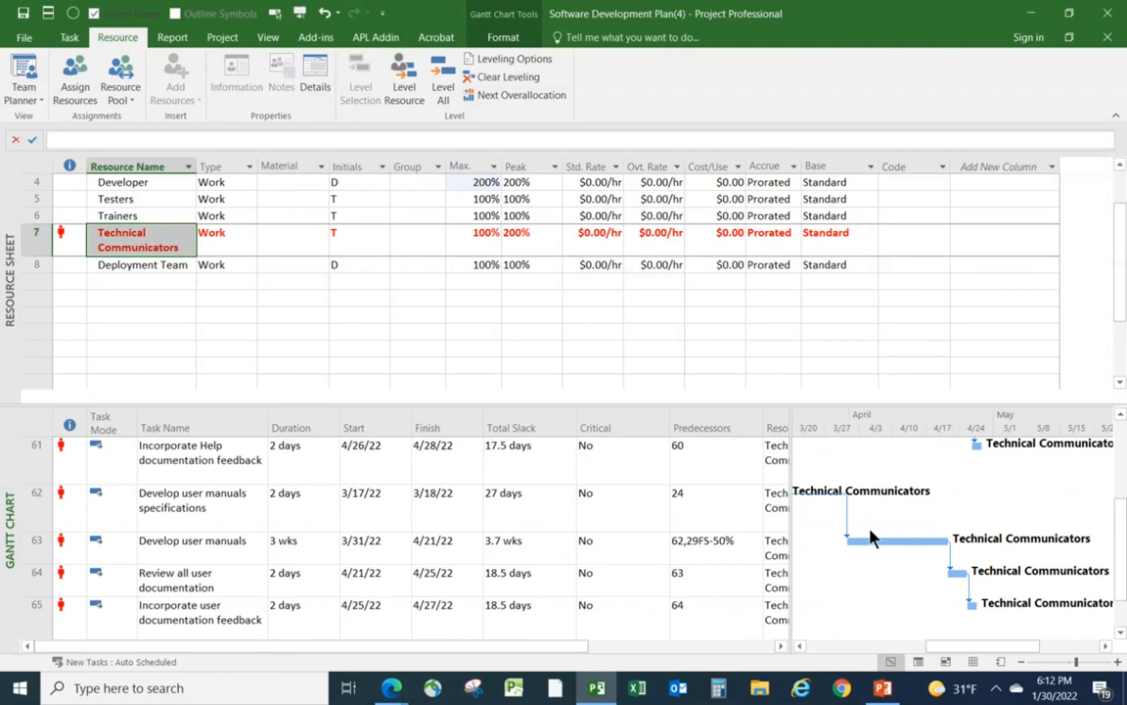
{"action": "scroll", "coordinate": [910, 609], "scroll_direction": "up", "scroll_amount": 3}
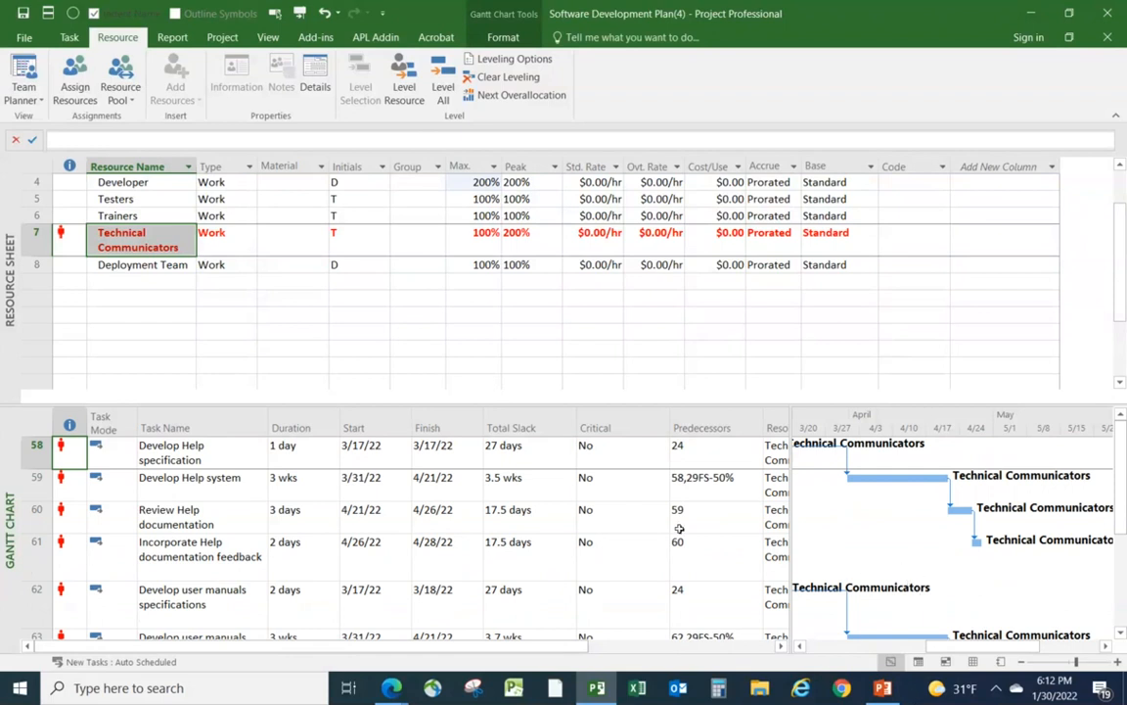
Try to level the Technical Communicators resource, skipping all unresolvable overallocations, and undo the leveling
{"action": "left_click", "coordinate": [404, 88]}
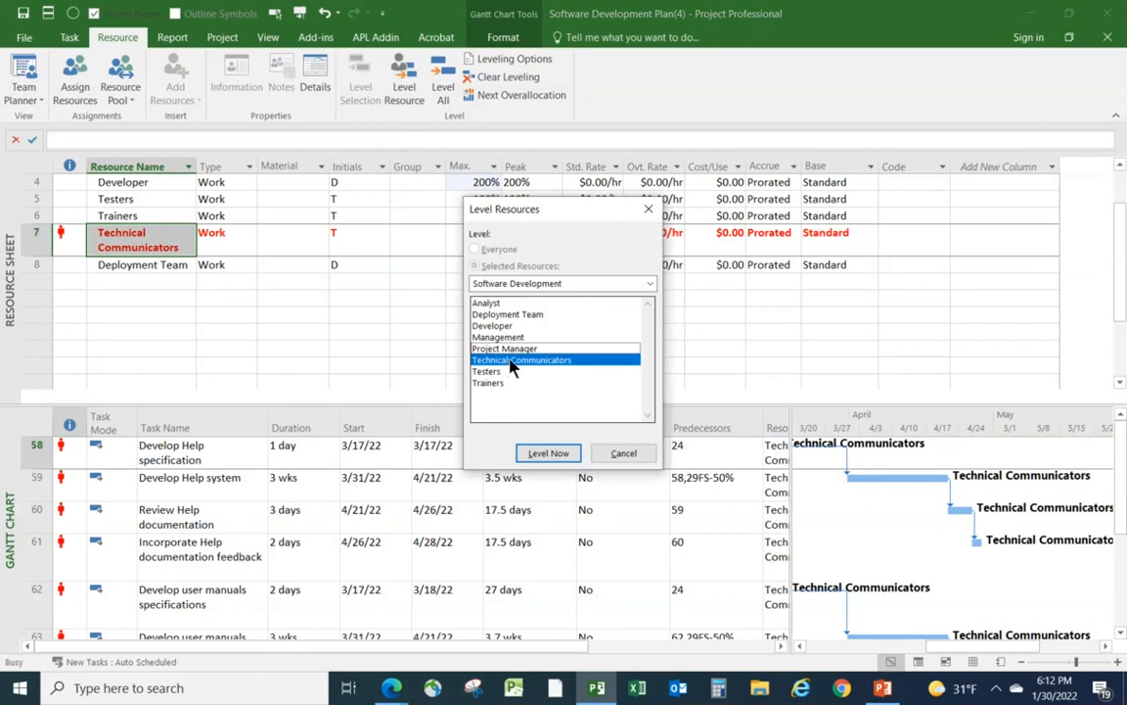
{"action": "left_click", "coordinate": [548, 453]}
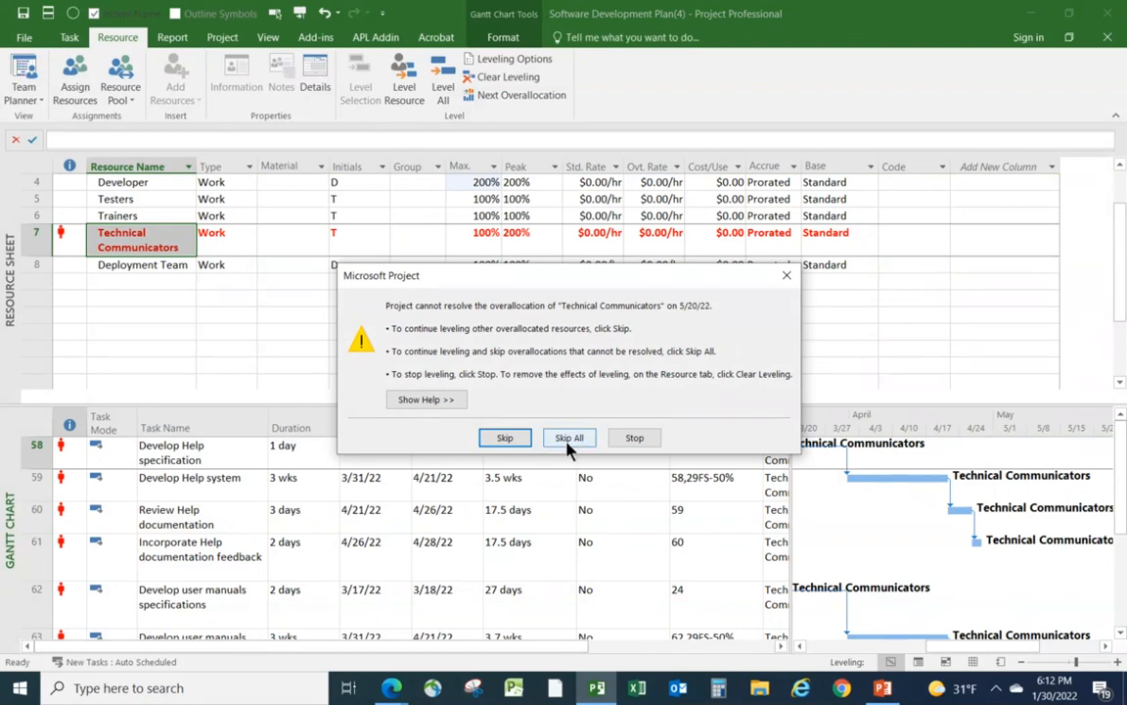
{"action": "left_click", "coordinate": [568, 443]}
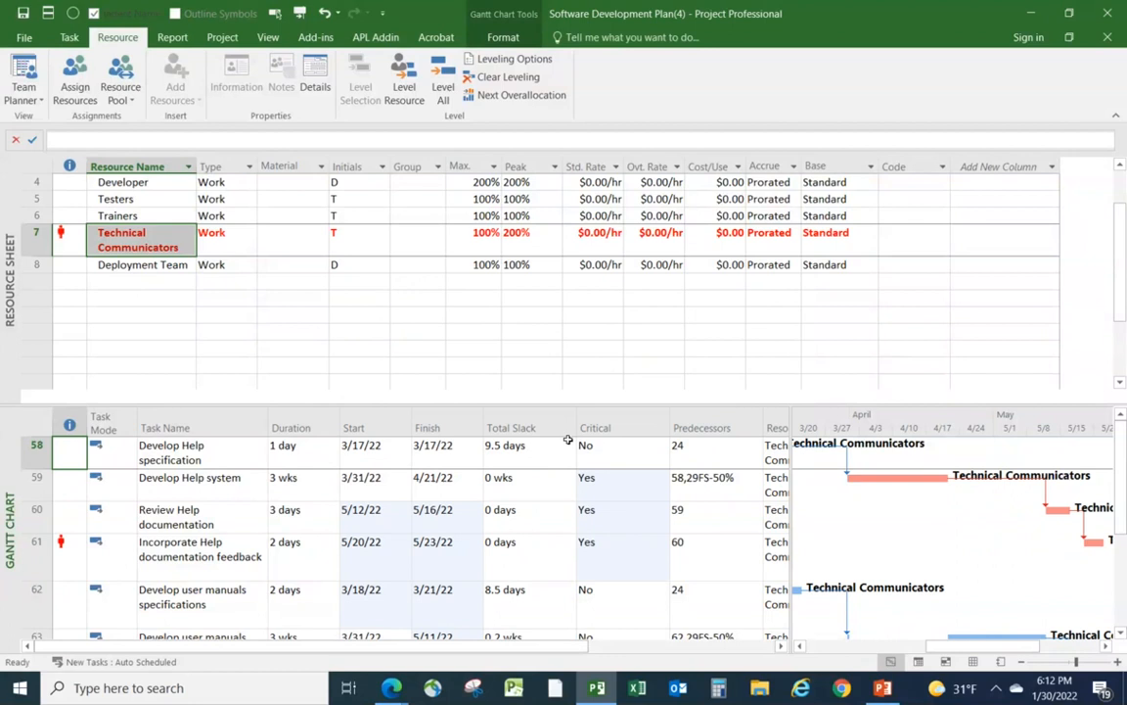
{"action": "scroll", "coordinate": [964, 504], "scroll_direction": "down", "scroll_amount": 1}
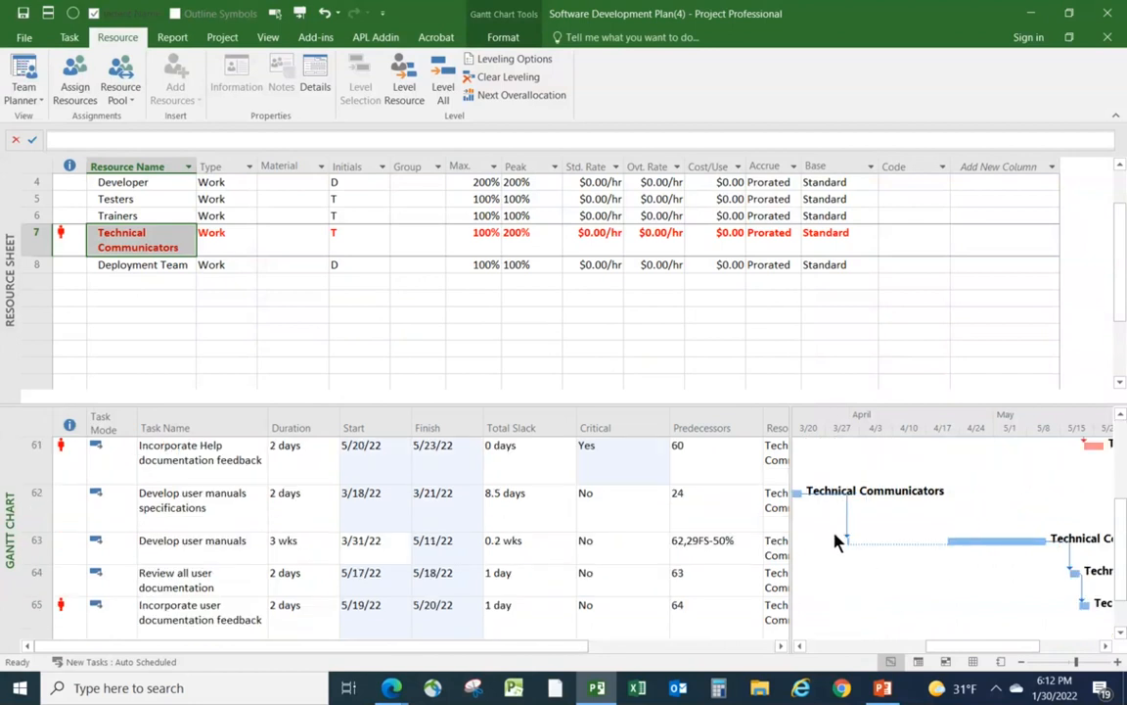
{"action": "scroll", "coordinate": [974, 602], "scroll_direction": "up", "scroll_amount": 1}
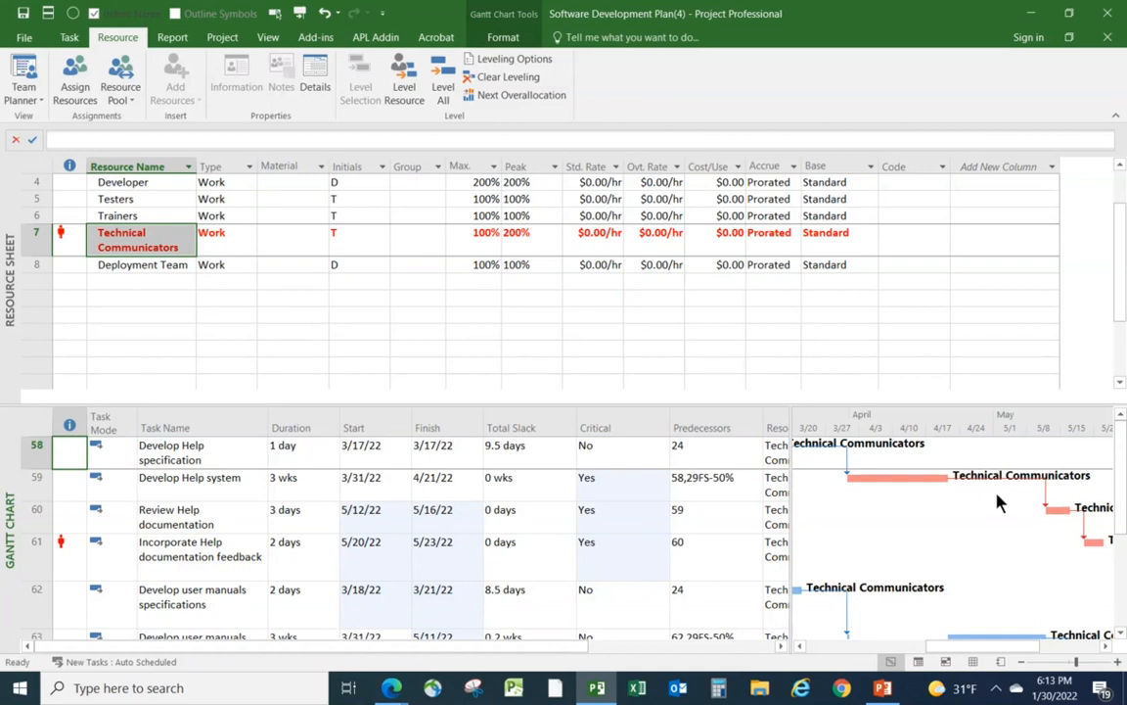
{"action": "left_click", "coordinate": [324, 14]}
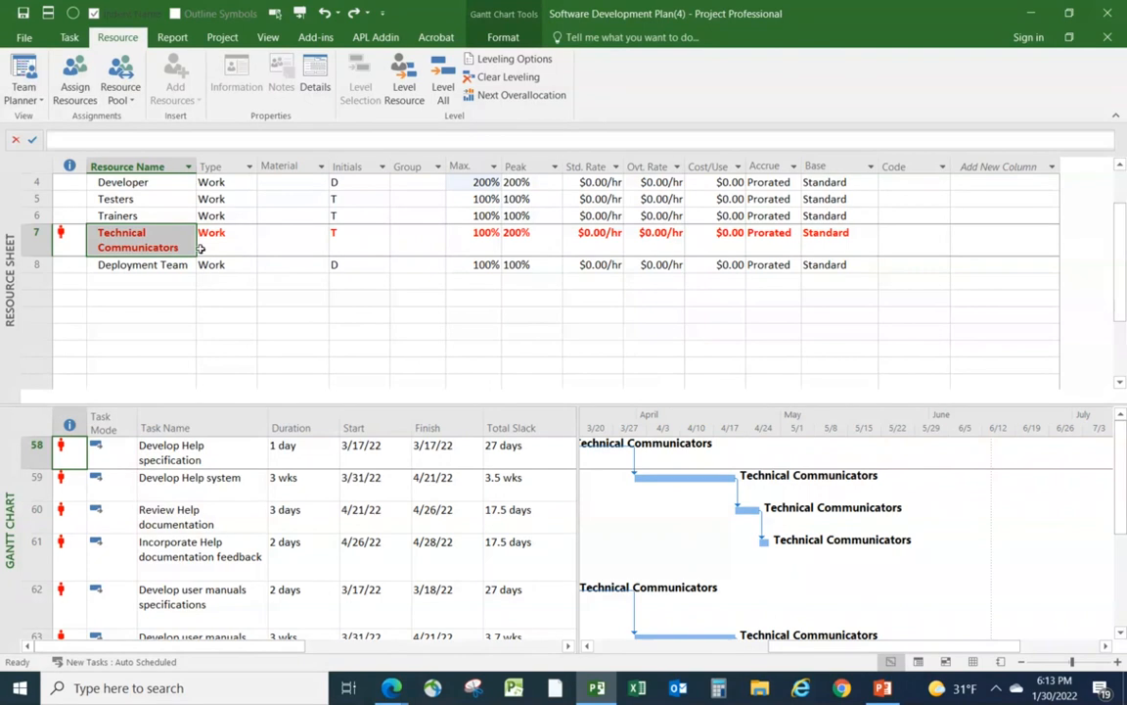
Set the Technical Communicators' maximum units to 300% and show their assigned tasks in the Gantt details pane
{"action": "left_click", "coordinate": [469, 243]}
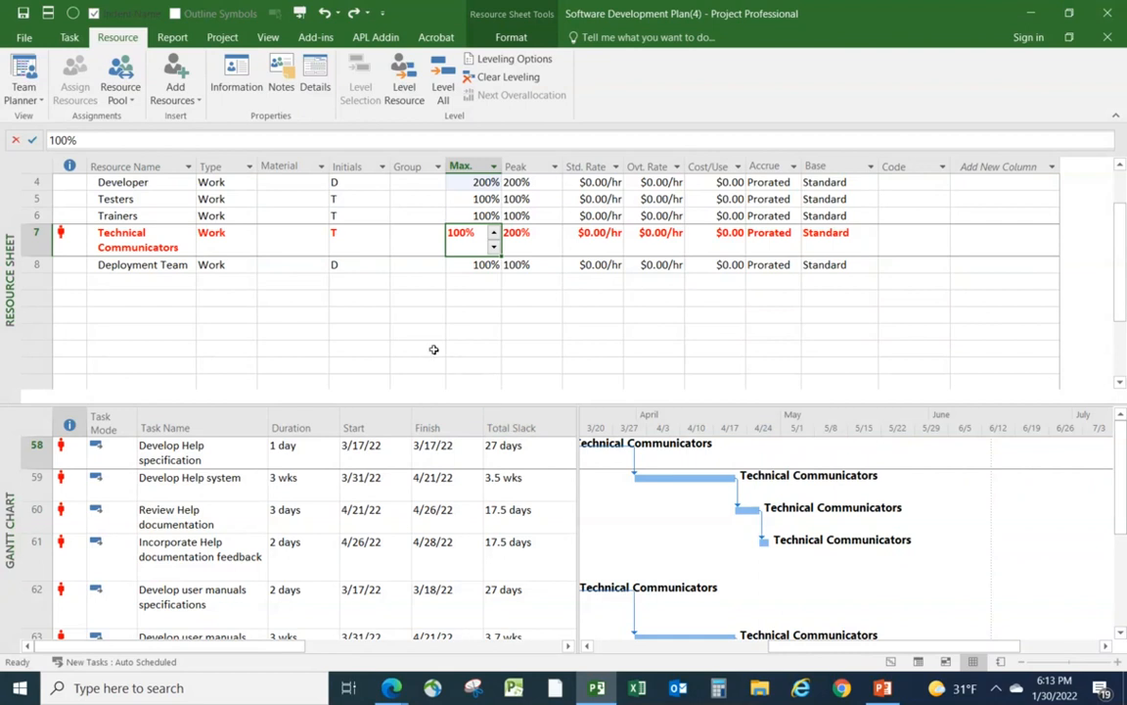
{"action": "type", "text": "300"}
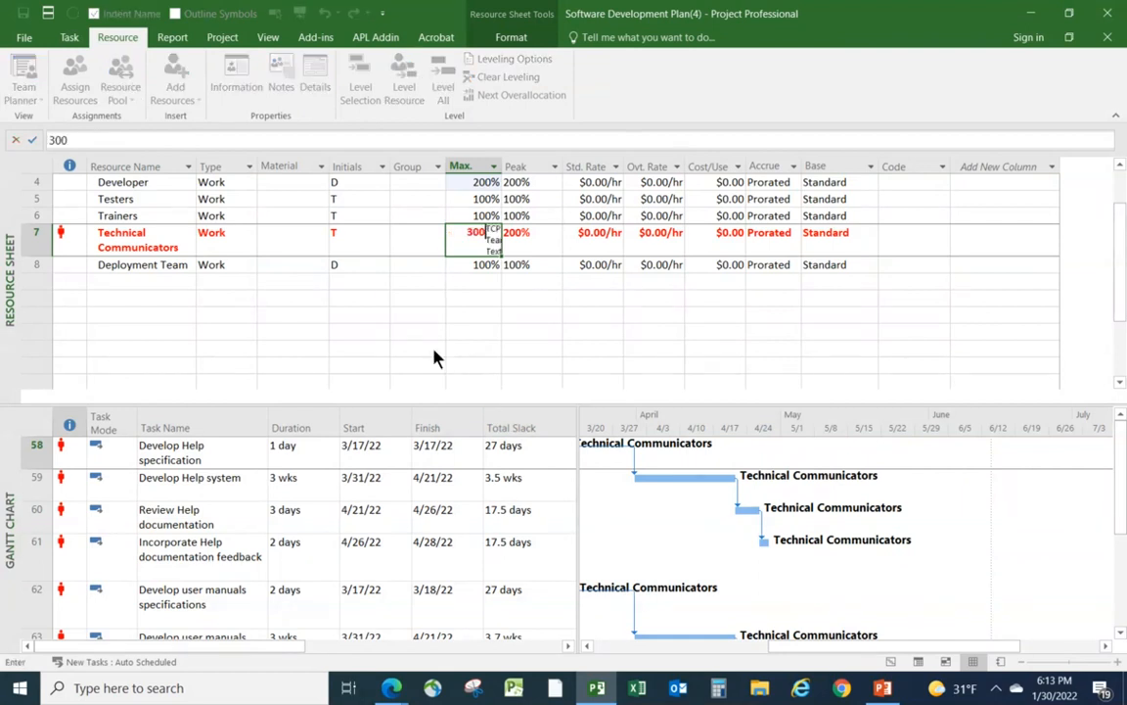
{"action": "left_click", "coordinate": [388, 309]}
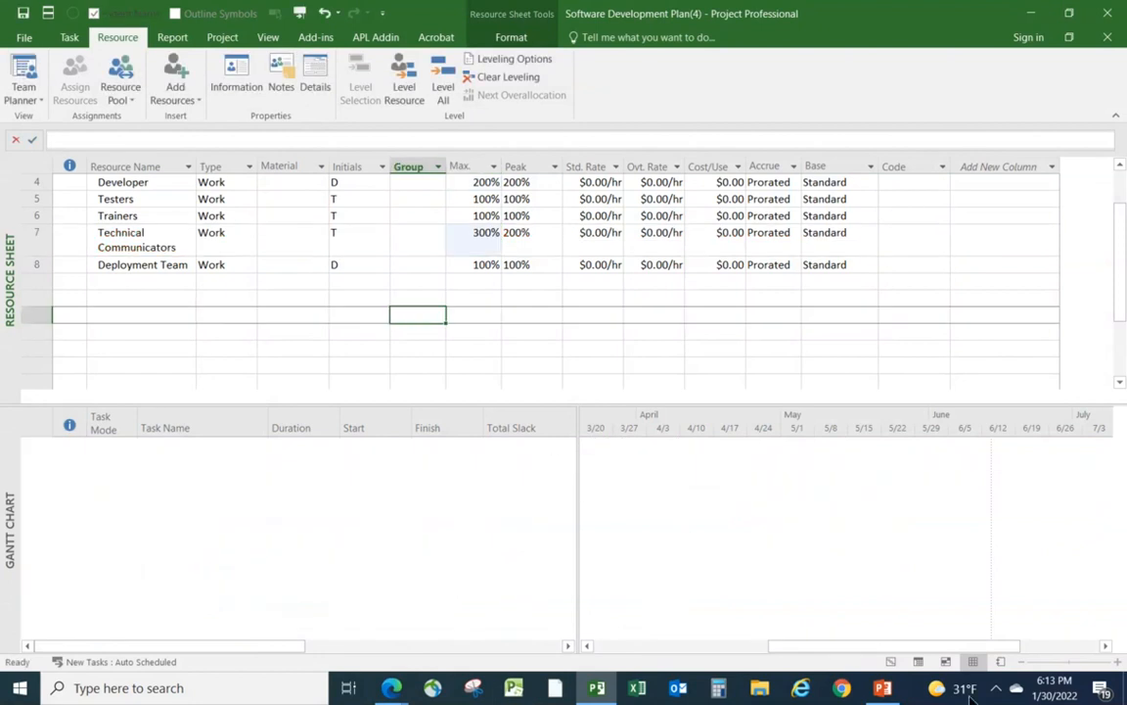
{"action": "left_click", "coordinate": [157, 233]}
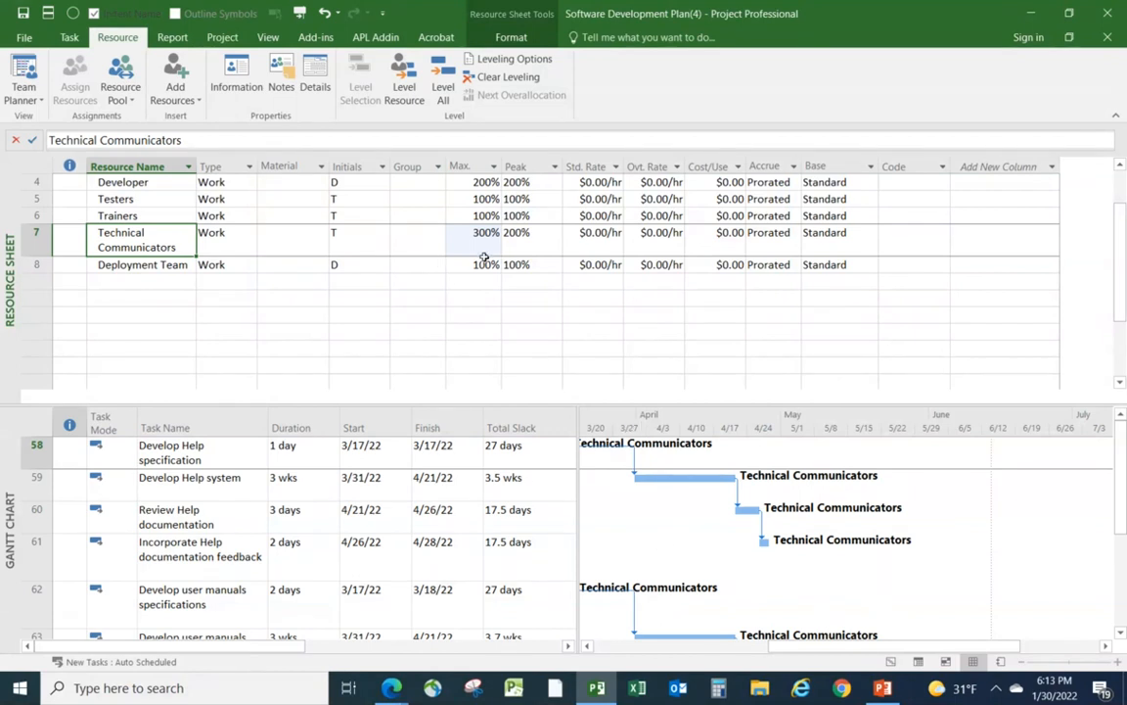
{"action": "scroll", "coordinate": [234, 545], "scroll_direction": "up", "scroll_amount": 1}
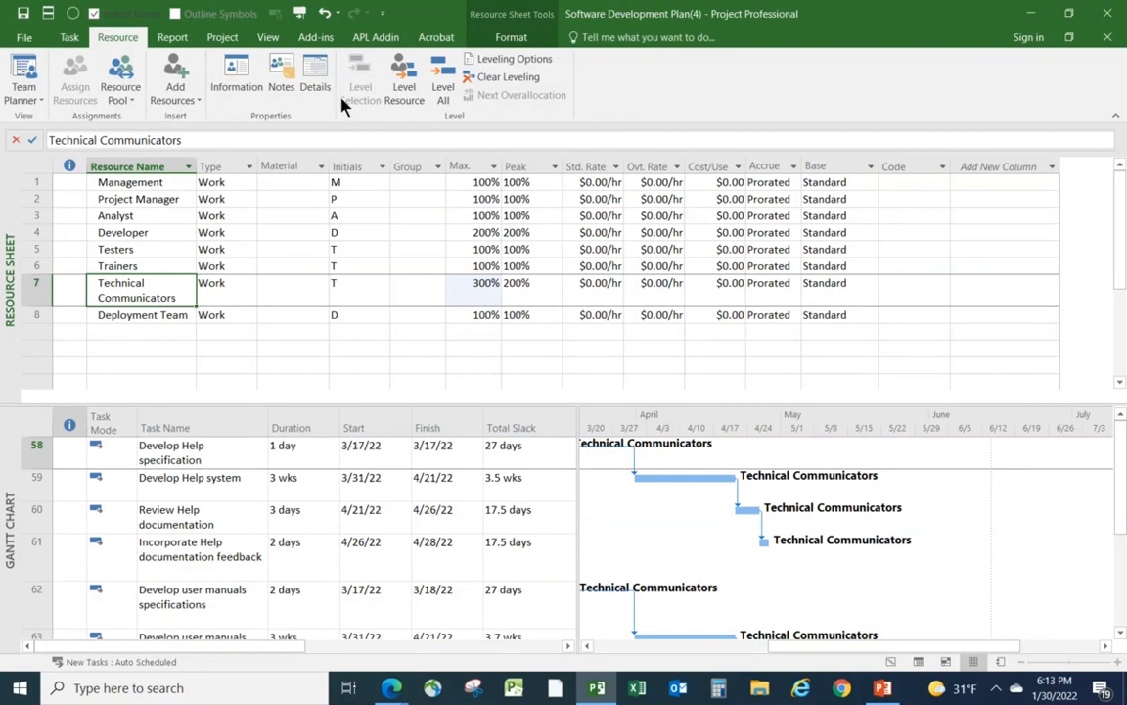
Remove the details pane from the Resource Sheet and switch to the full Gantt Chart view
{"action": "left_click", "coordinate": [267, 39]}
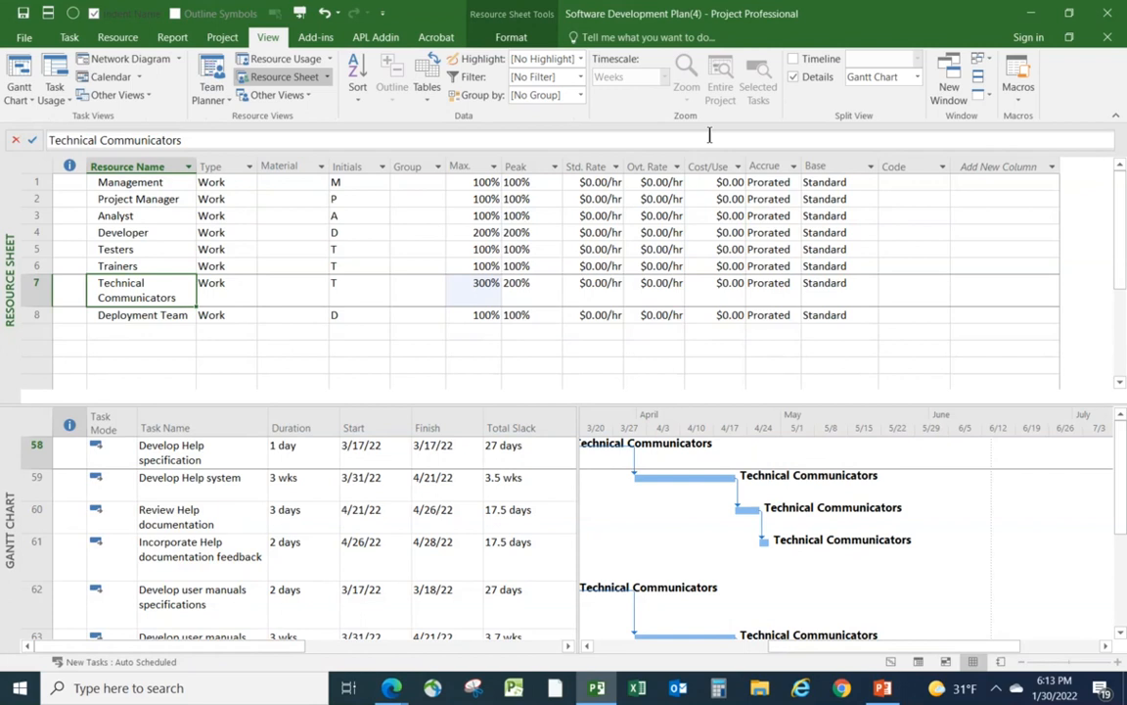
{"action": "left_click", "coordinate": [792, 79]}
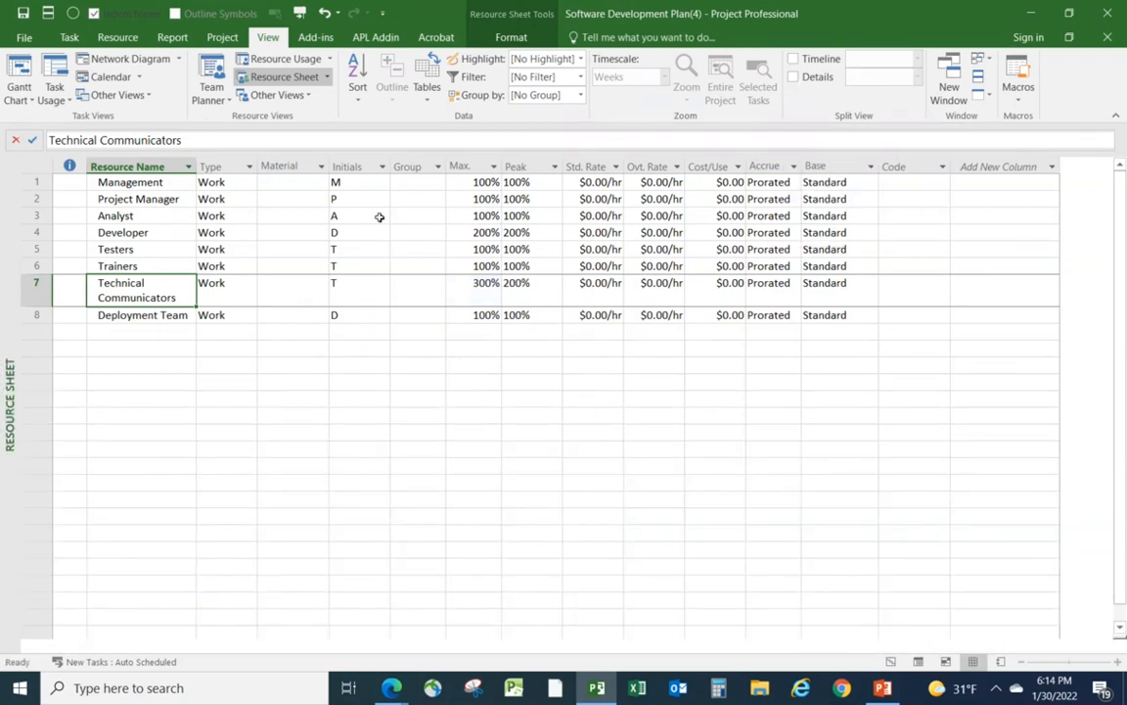
{"action": "left_click", "coordinate": [19, 71]}
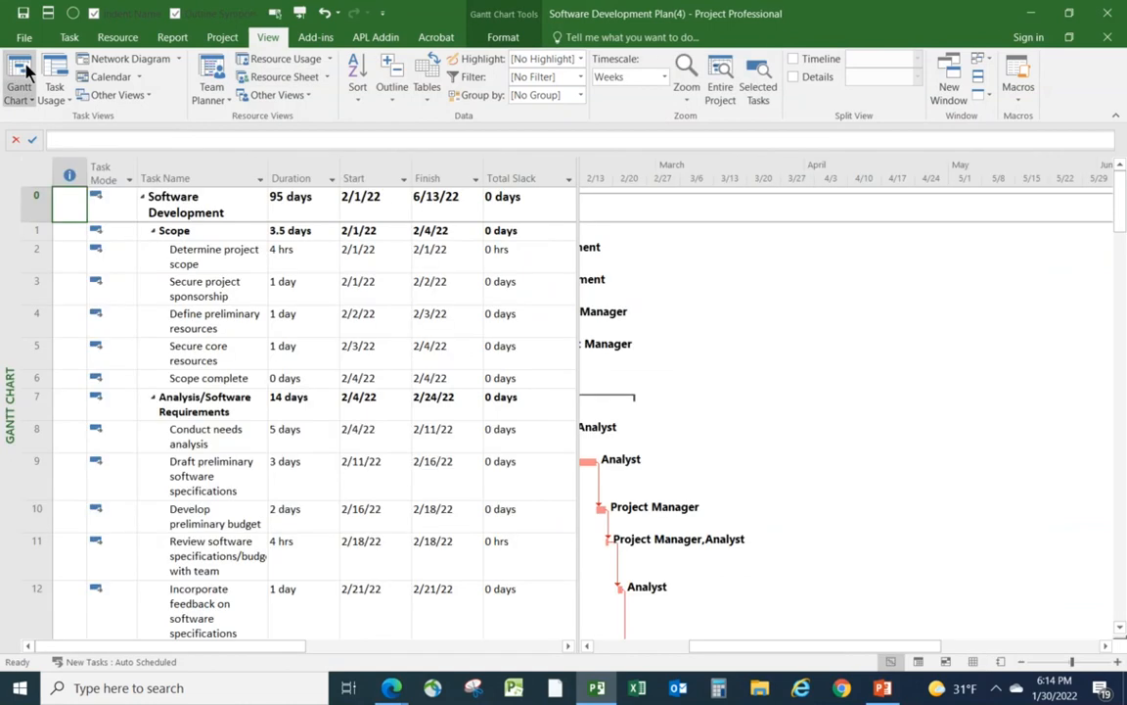
Examine the schedule's task bars from Scope through Documentation, including the critical path, and check the project summary's finish date
{"action": "left_click", "coordinate": [589, 648]}
{"action": "left_click", "coordinate": [589, 648]}
{"action": "left_click", "coordinate": [589, 648]}
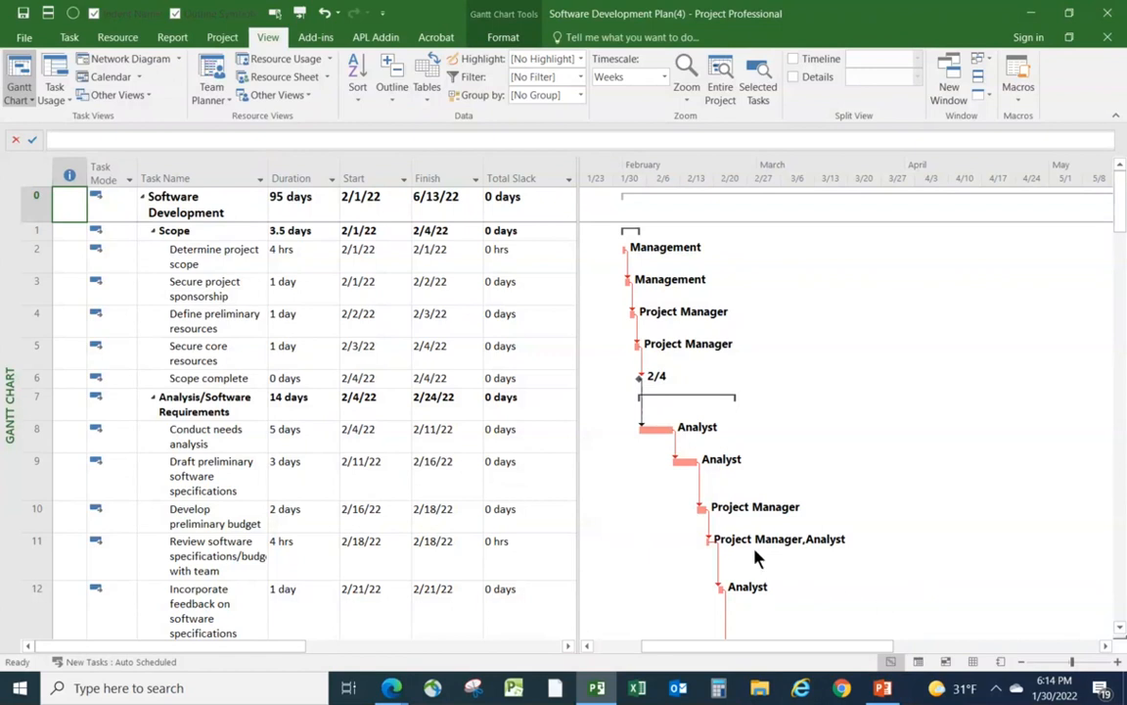
{"action": "scroll", "coordinate": [865, 499], "scroll_direction": "down", "scroll_amount": 5}
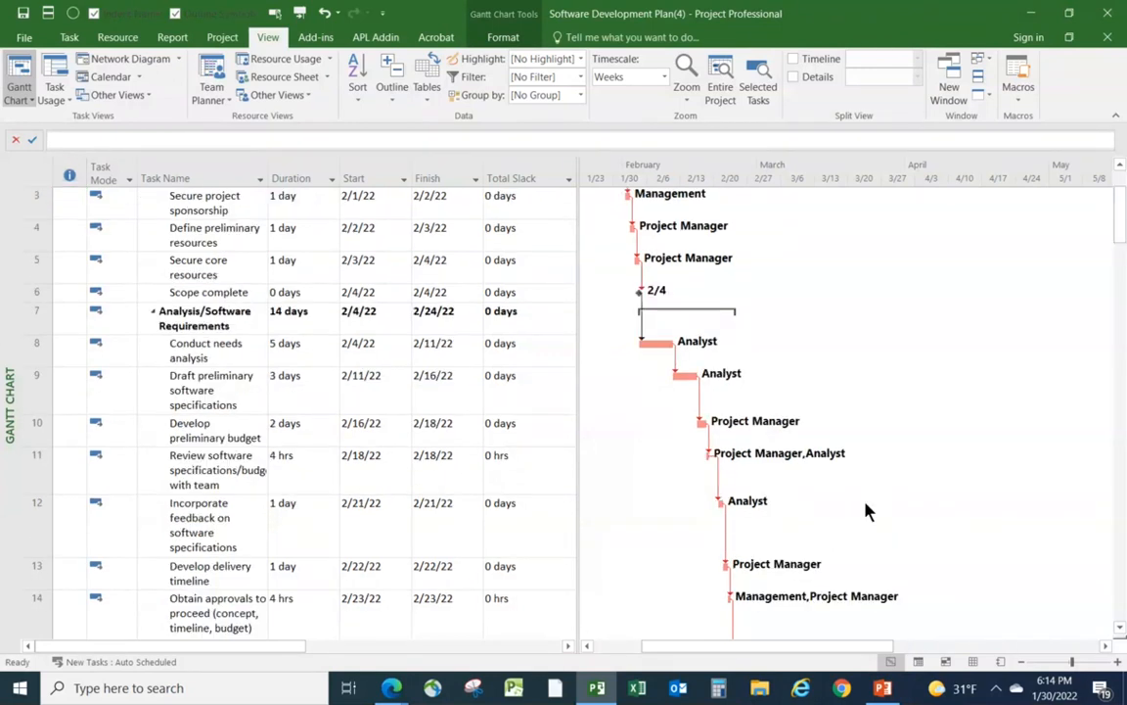
{"action": "scroll", "coordinate": [880, 548], "scroll_direction": "down", "scroll_amount": 2}
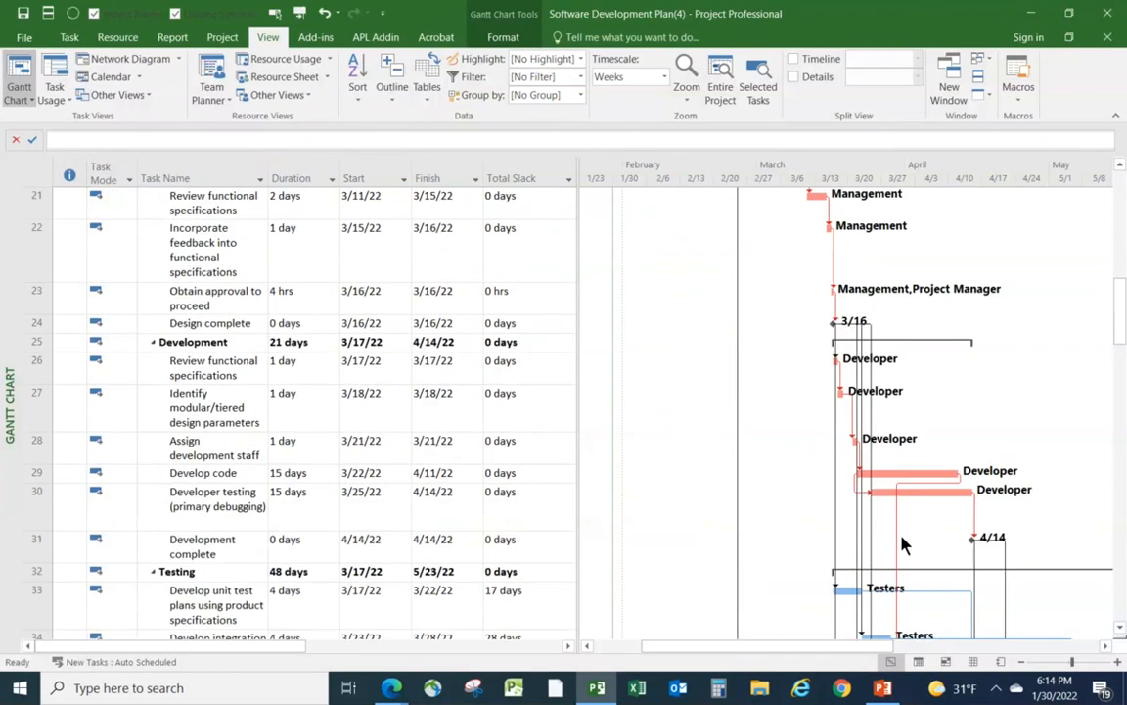
{"action": "scroll", "coordinate": [937, 617], "scroll_direction": "down", "scroll_amount": 2}
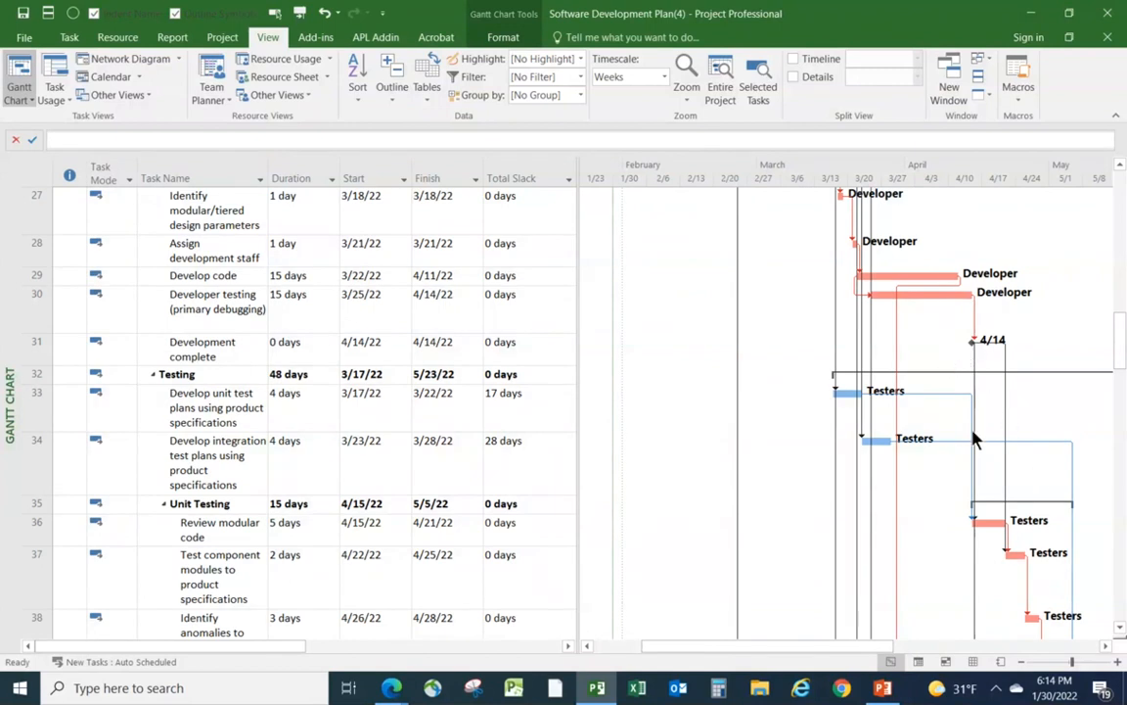
{"action": "scroll", "coordinate": [978, 474], "scroll_direction": "down", "scroll_amount": 2}
{"action": "scroll", "coordinate": [978, 489], "scroll_direction": "down", "scroll_amount": 2}
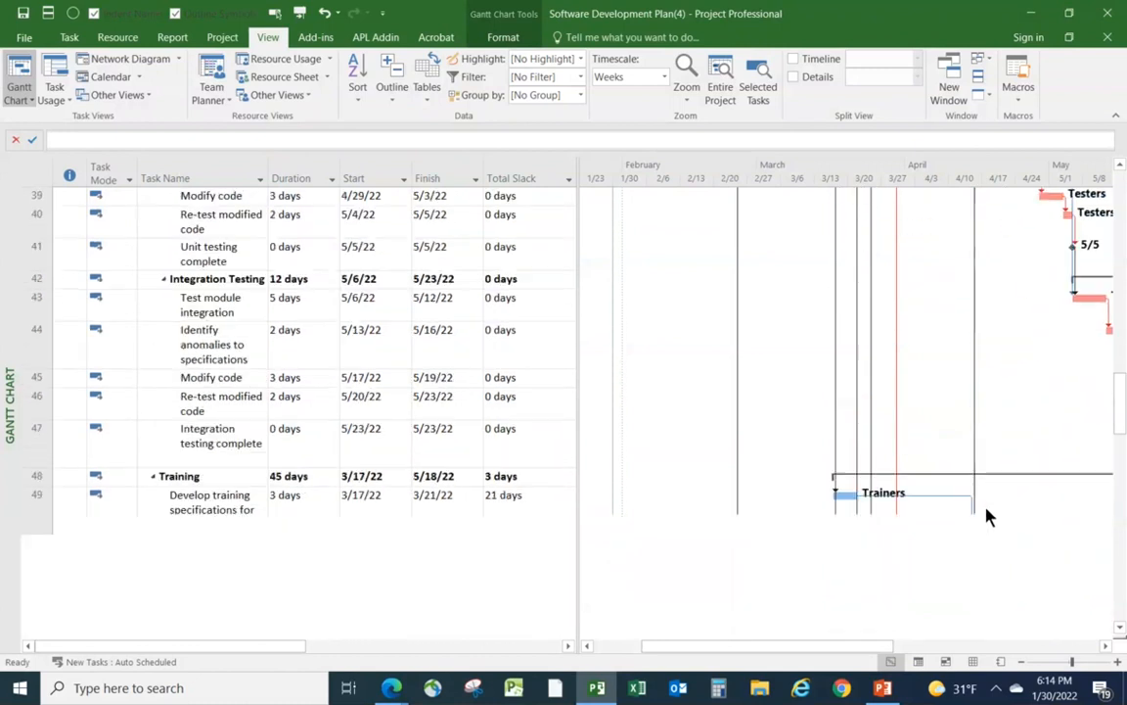
{"action": "left_click_drag", "start_coordinate": [800, 656], "coordinate": [878, 656]}
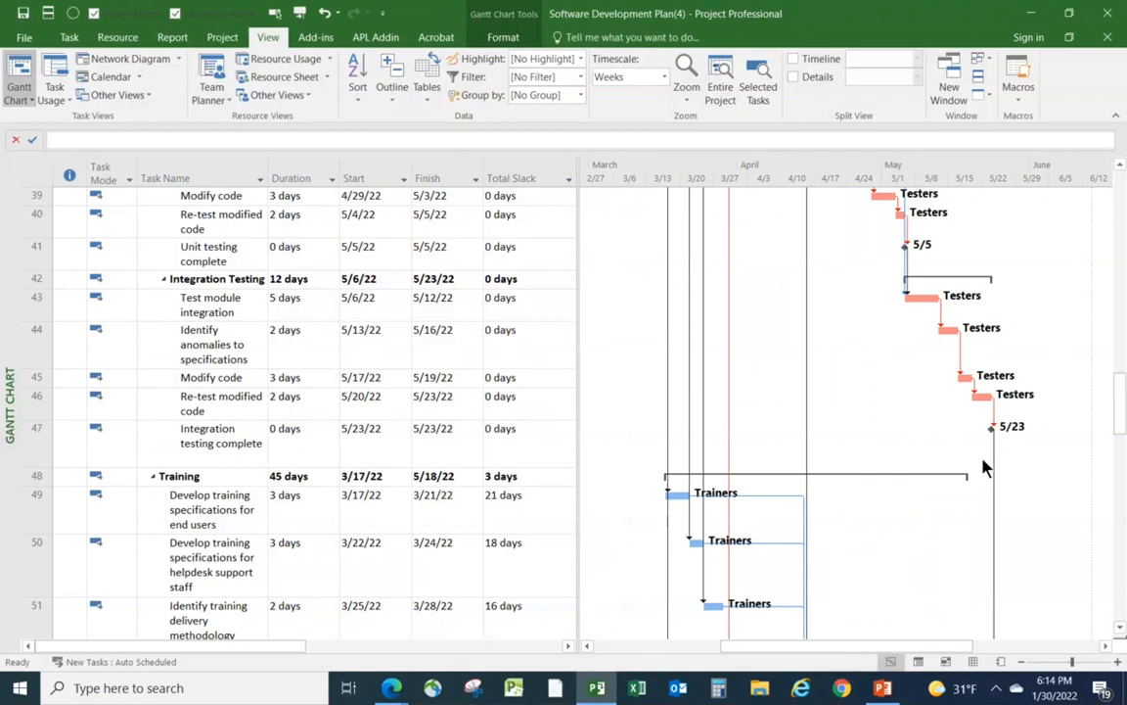
{"action": "scroll", "coordinate": [908, 506], "scroll_direction": "down", "scroll_amount": 4}
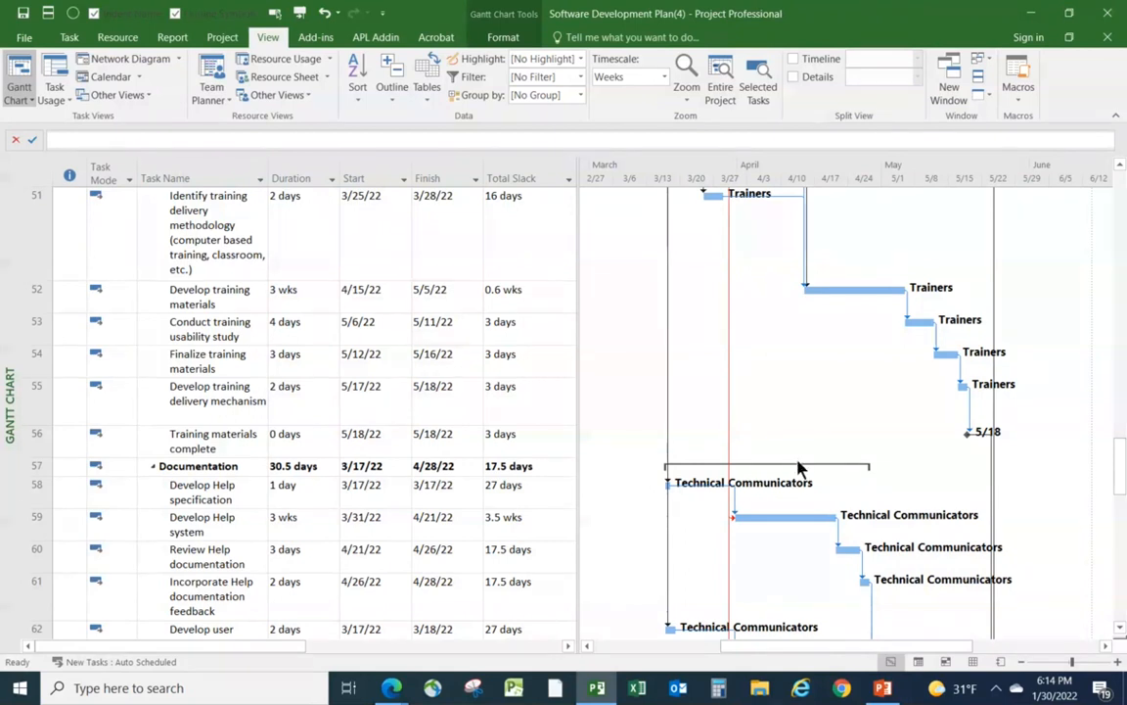
{"action": "scroll", "coordinate": [798, 469], "scroll_direction": "up", "scroll_amount": 5}
{"action": "scroll", "coordinate": [802, 487], "scroll_direction": "up", "scroll_amount": 6}
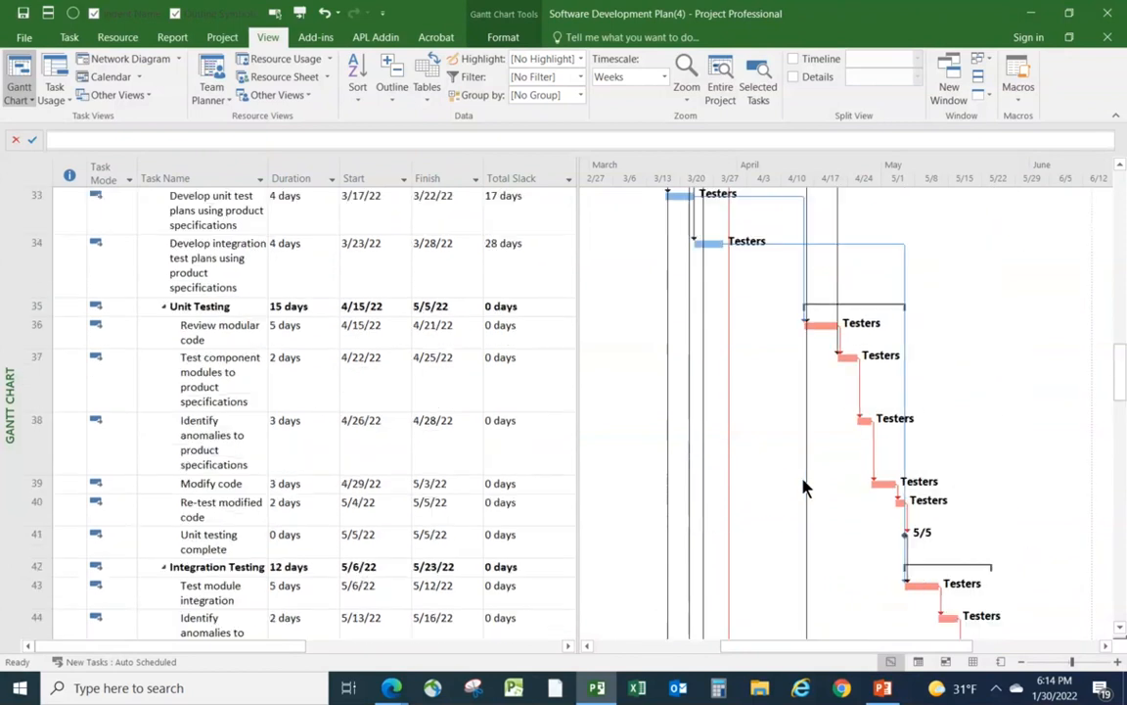
{"action": "scroll", "coordinate": [798, 499], "scroll_direction": "up", "scroll_amount": 2}
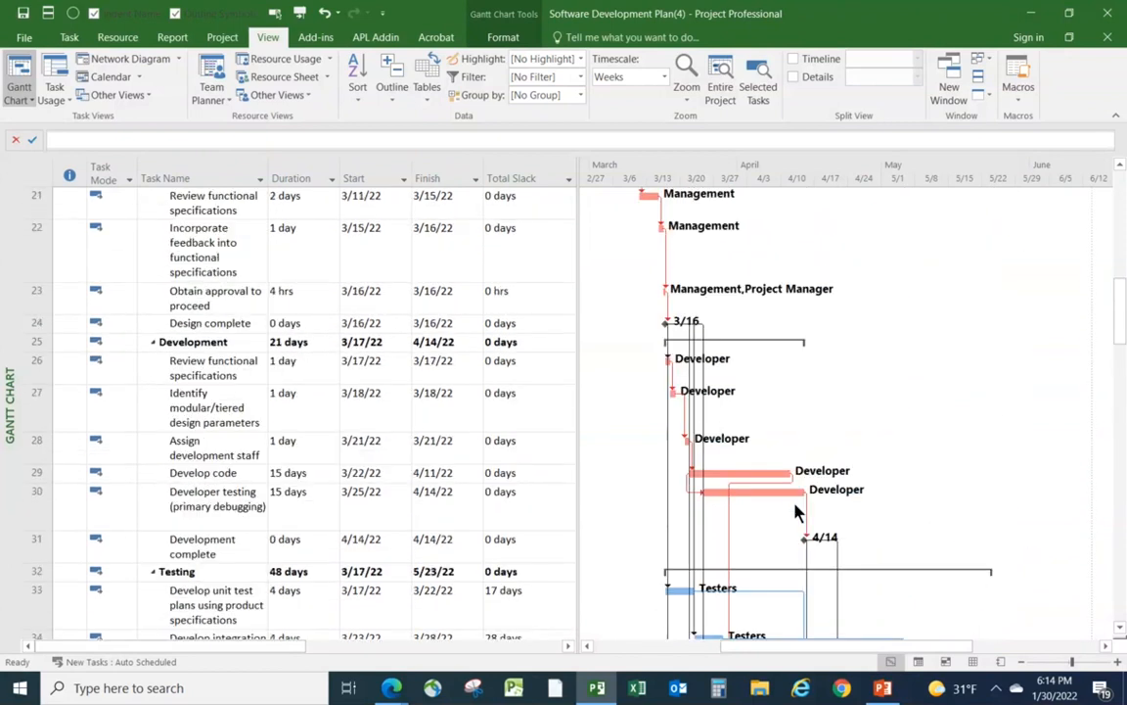
{"action": "scroll", "coordinate": [905, 478], "scroll_direction": "up", "scroll_amount": 4}
{"action": "scroll", "coordinate": [905, 478], "scroll_direction": "up", "scroll_amount": 5}
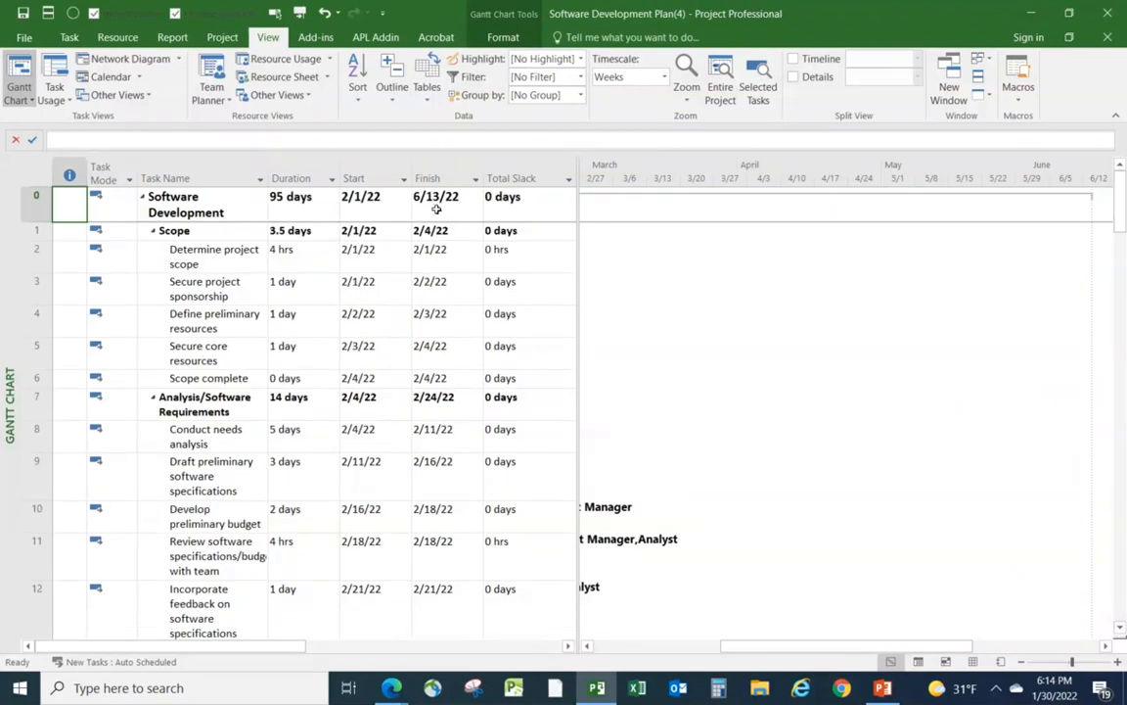
{"action": "left_click", "coordinate": [587, 646]}
{"action": "left_click", "coordinate": [587, 647]}
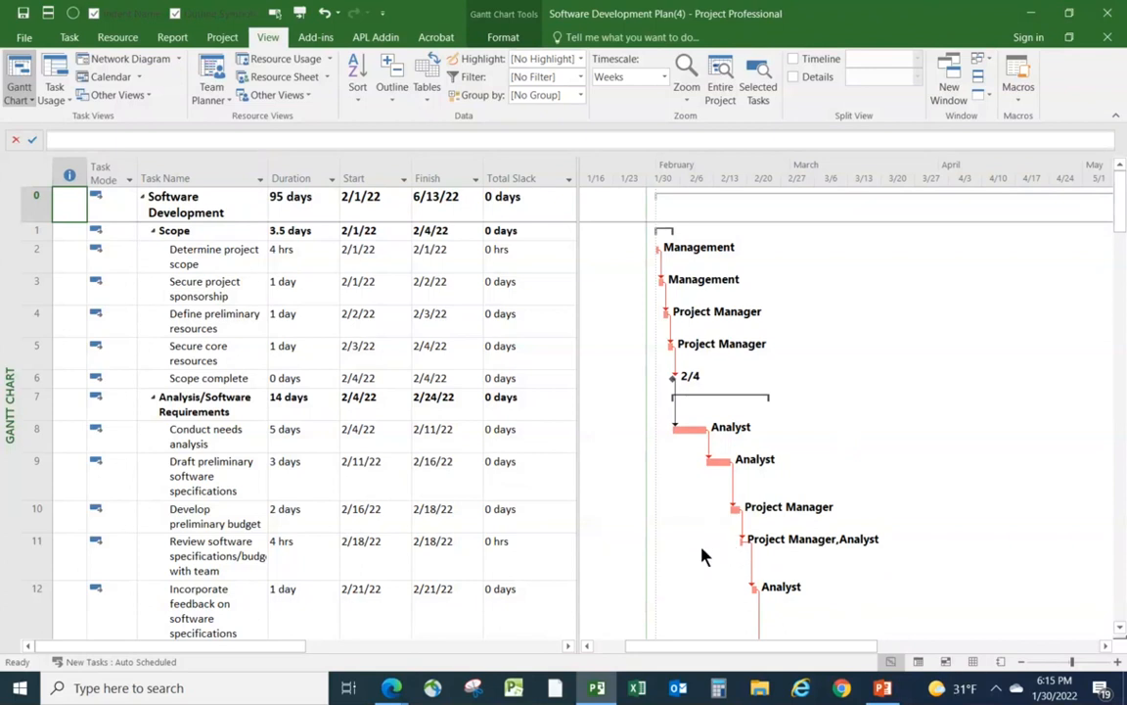
Insert a Work column before the Start column in the Gantt Chart table
{"action": "right_click", "coordinate": [372, 169]}
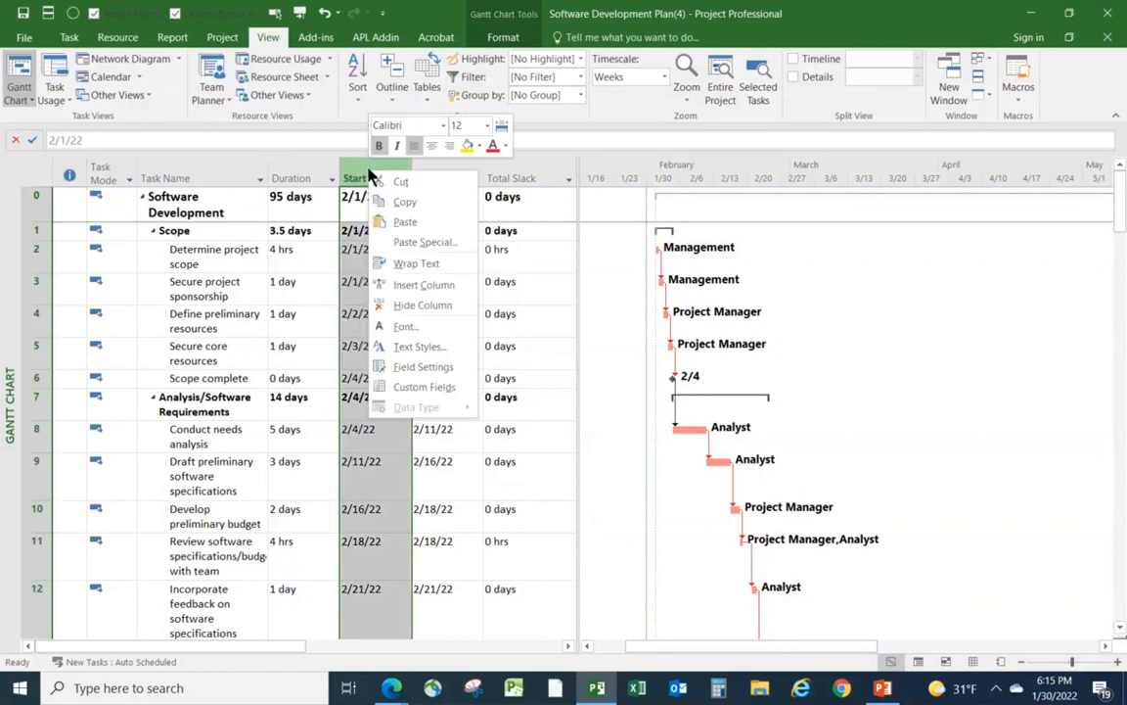
{"action": "left_click", "coordinate": [411, 283]}
{"action": "type", "text": "warning"}
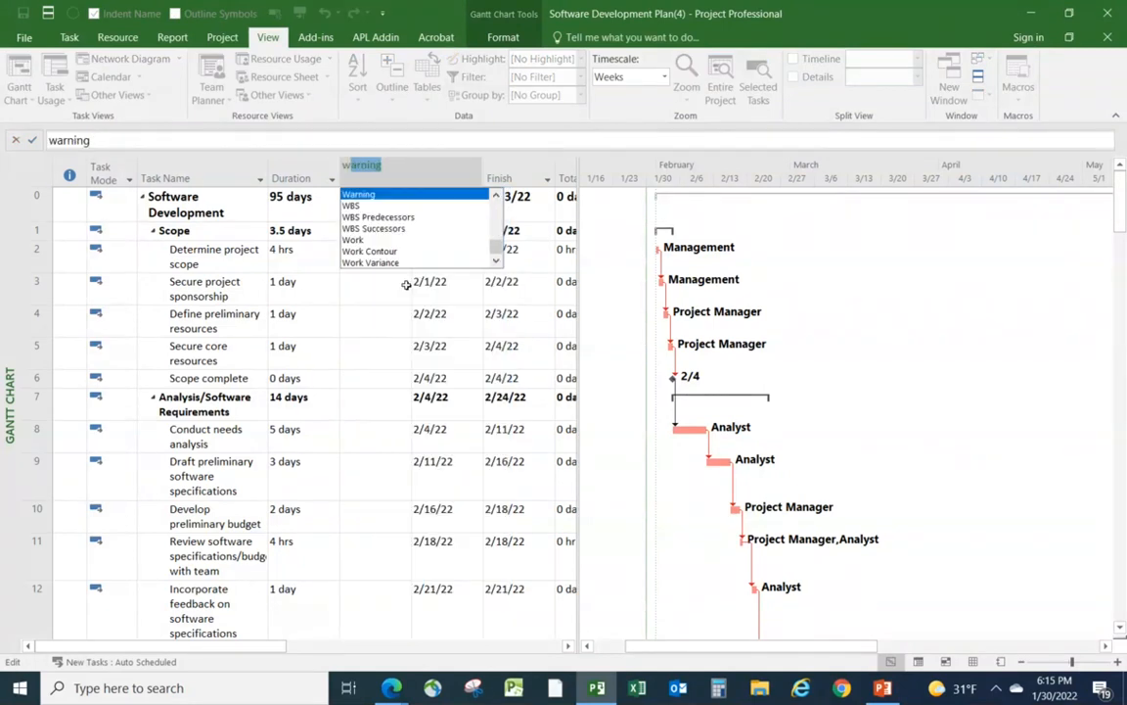
{"action": "left_click", "coordinate": [350, 241]}
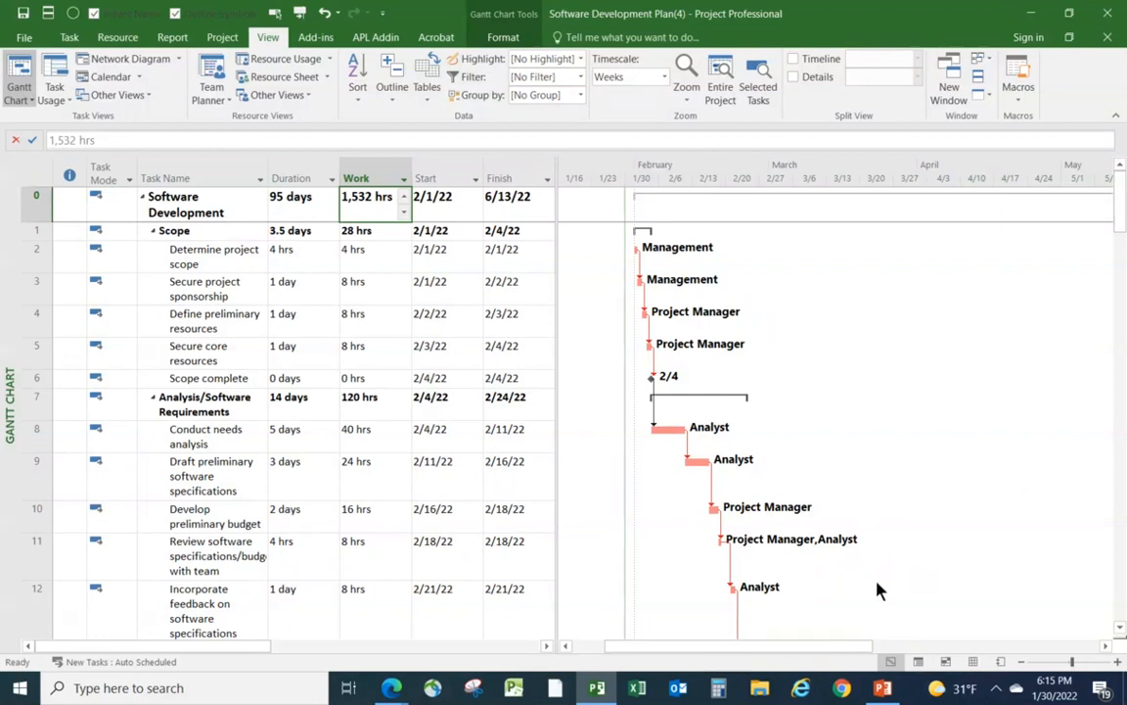
Insert a Cost column between the Work and Start columns
{"action": "left_click", "coordinate": [451, 165]}
{"action": "right_click", "coordinate": [451, 164]}
{"action": "left_click", "coordinate": [494, 279]}
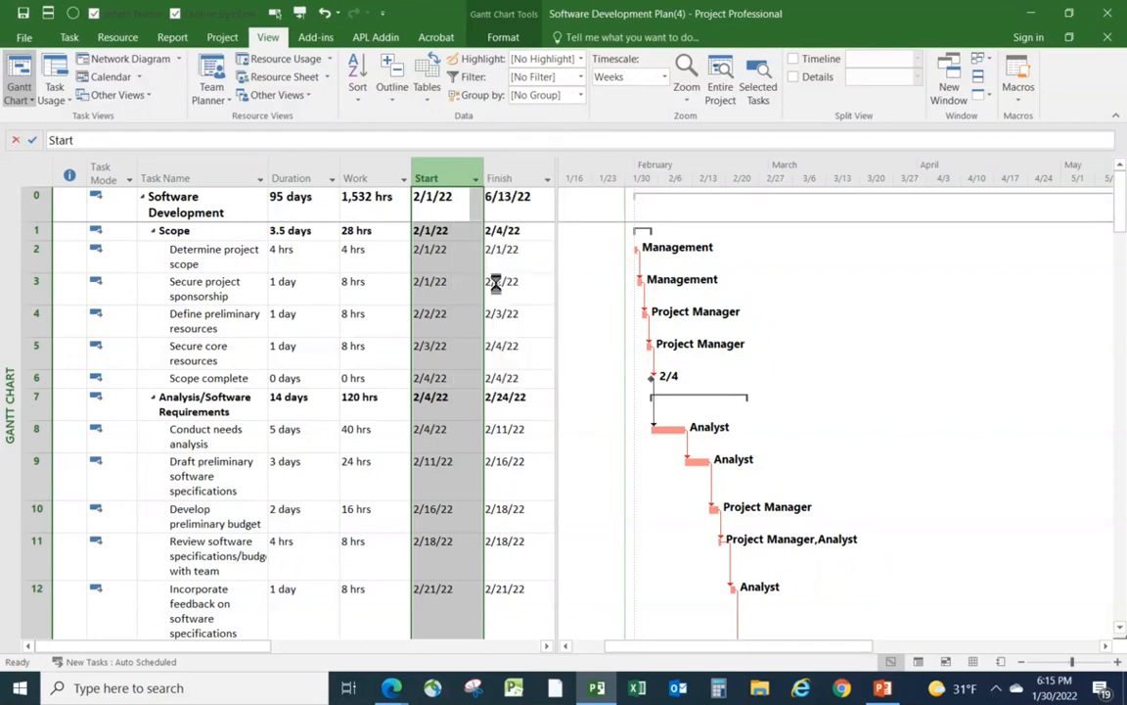
{"action": "type", "text": "confirmed"}
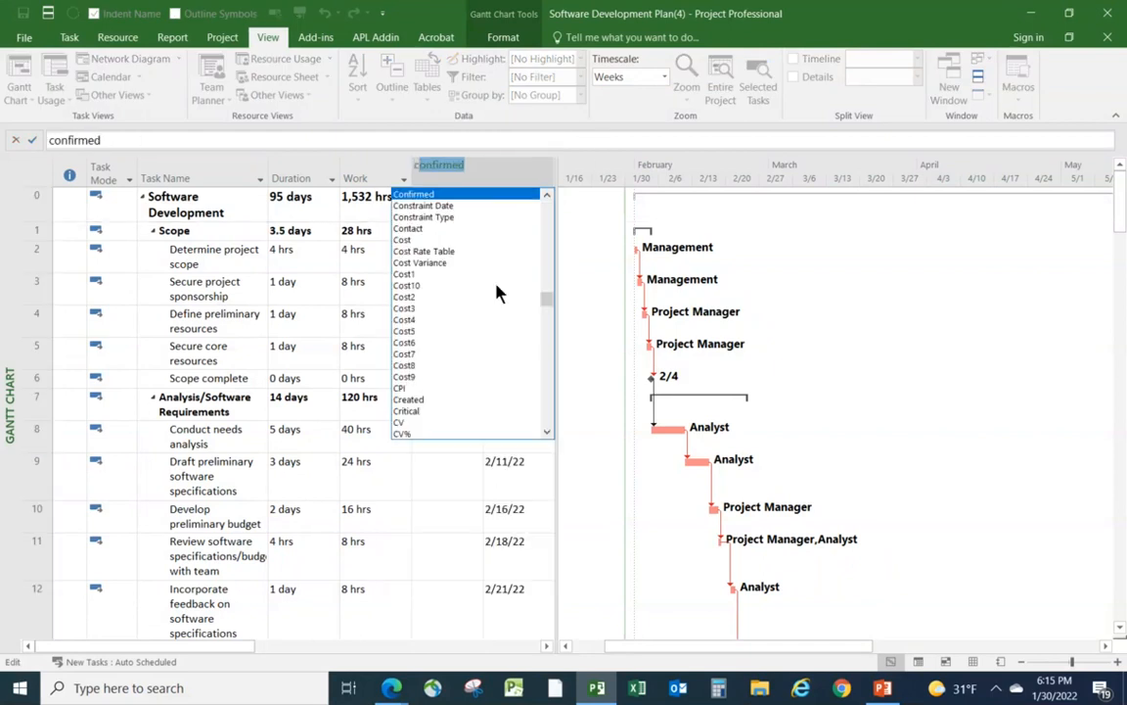
{"action": "left_click", "coordinate": [401, 239]}
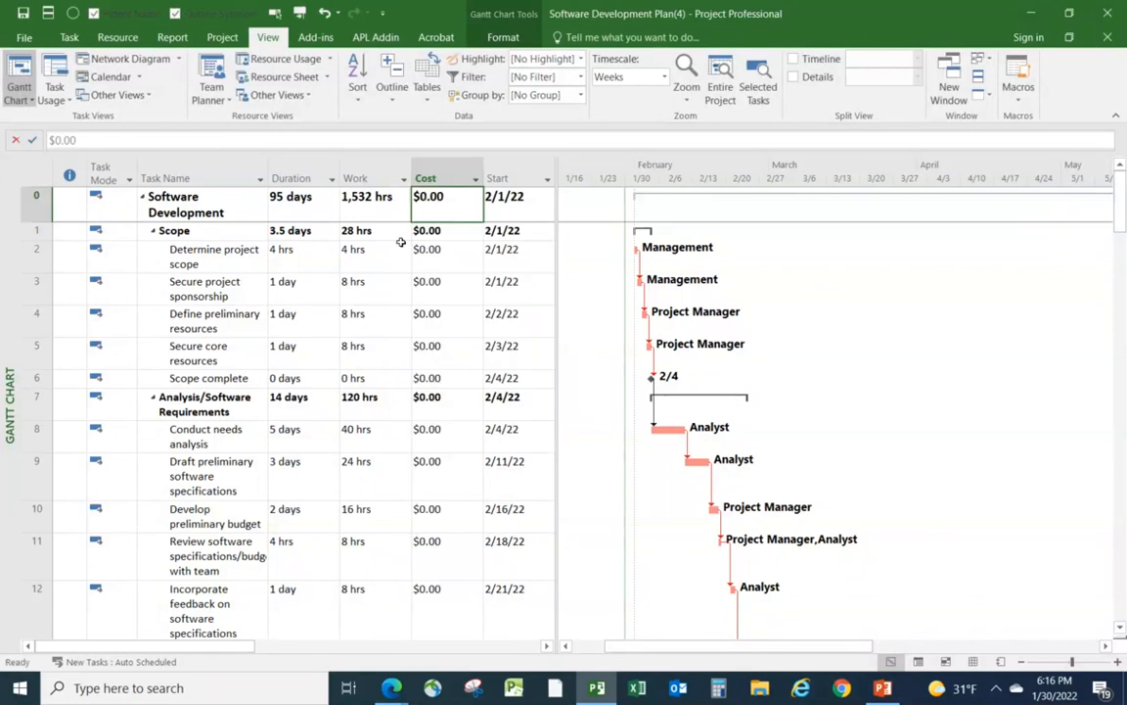
Open the Resource Sheet and set the Management resource's standard rate to $50.00/hr
{"action": "left_click", "coordinate": [279, 77]}
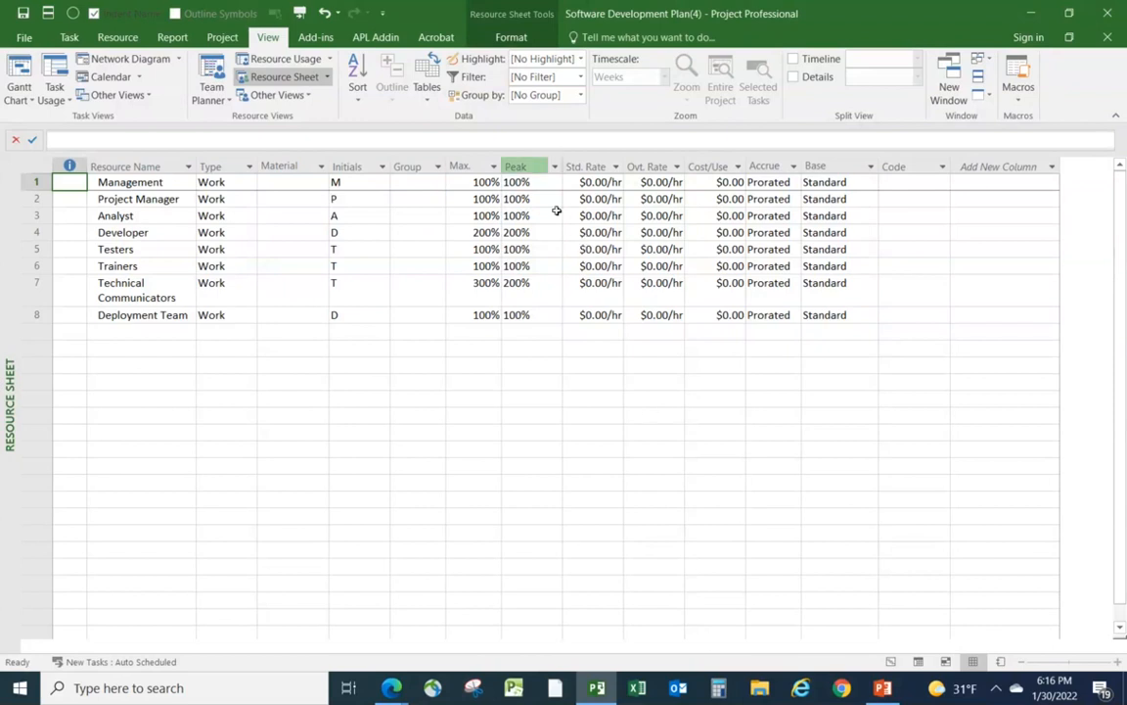
{"action": "left_click", "coordinate": [582, 185]}
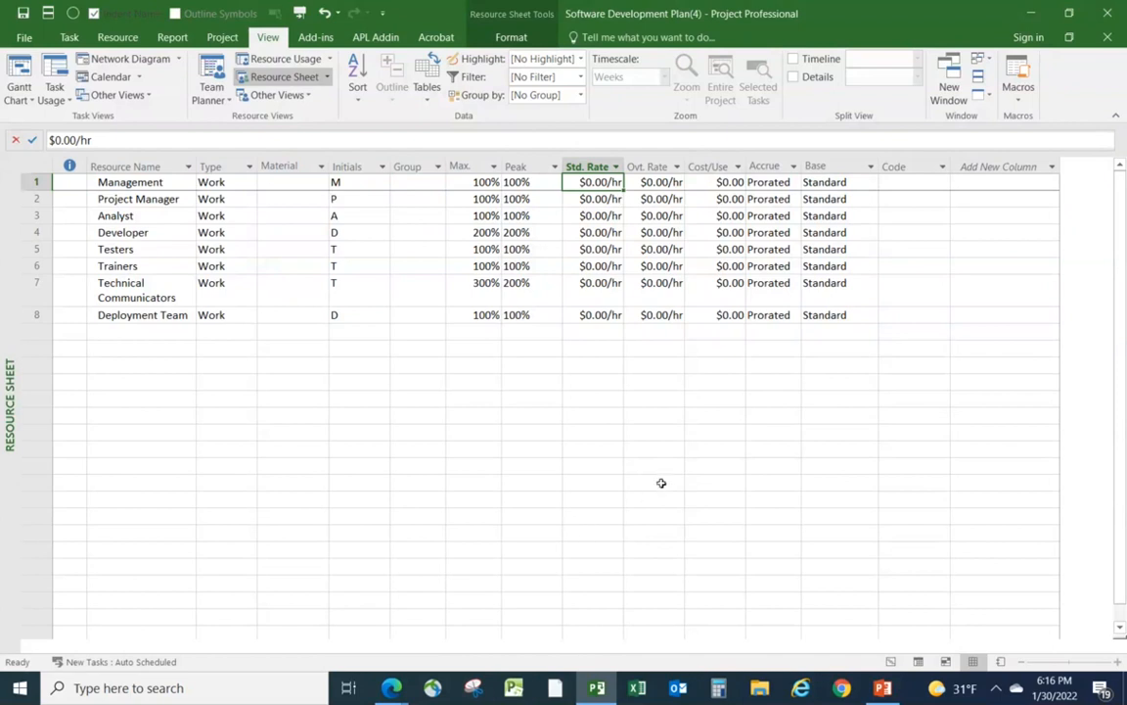
{"action": "type", "text": "50"}
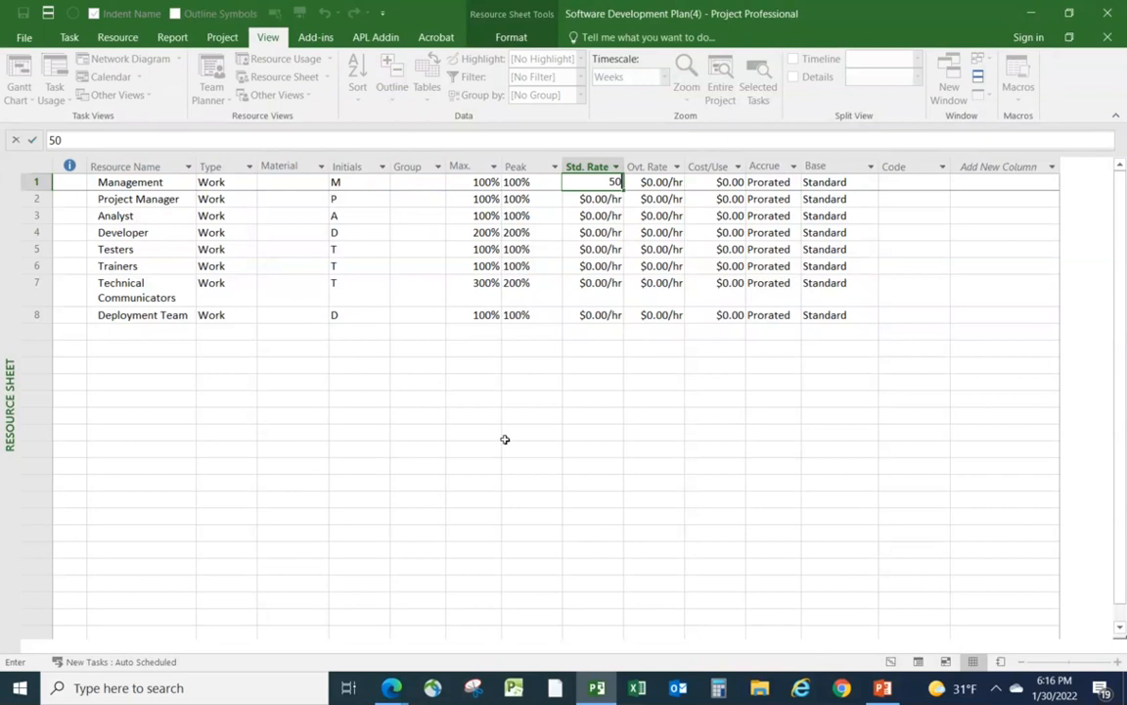
{"action": "left_click", "coordinate": [505, 437]}
Fill Management's standard rate down to all other resources through Deployment Team
{"action": "left_click", "coordinate": [584, 185]}
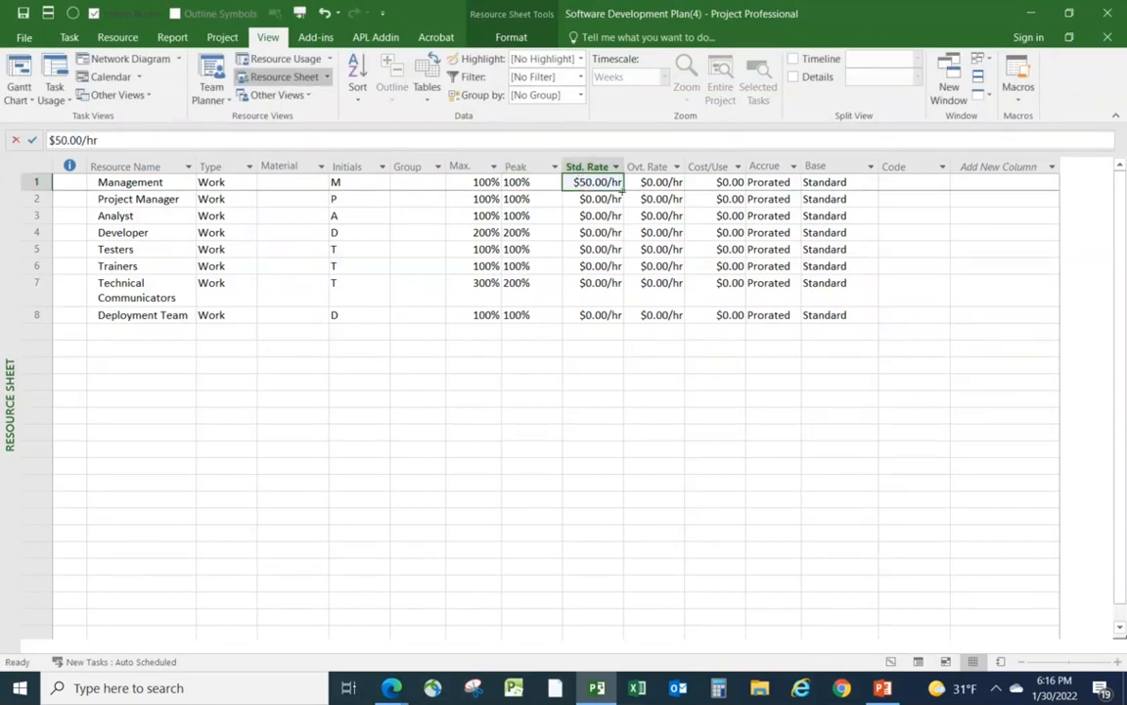
{"action": "left_click_drag", "start_coordinate": [622, 190], "coordinate": [625, 322]}
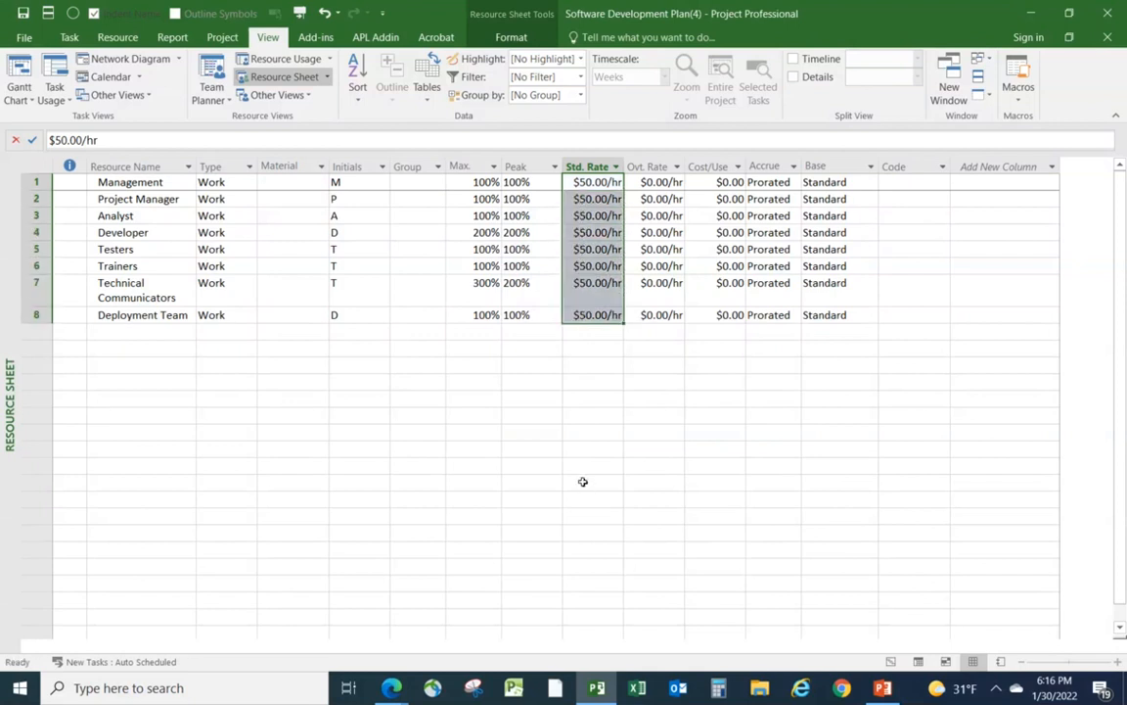
{"action": "left_click", "coordinate": [472, 431]}
{"action": "left_click", "coordinate": [572, 182]}
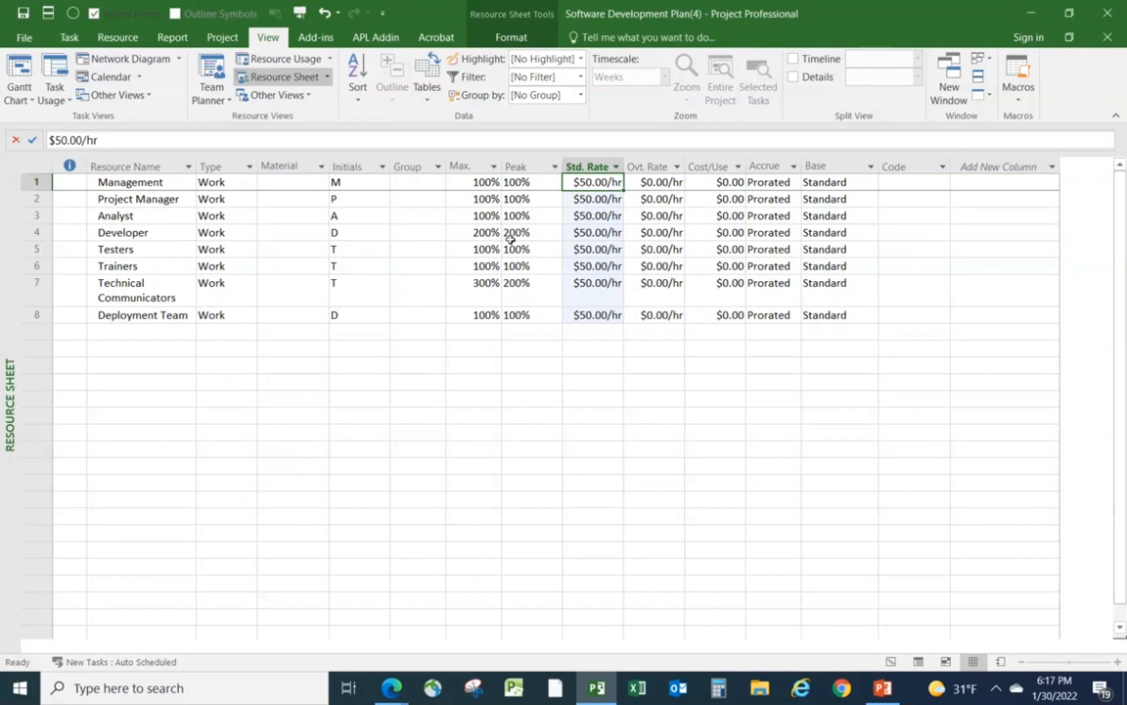
Return to the Gantt Chart, widen the task table to show Critical, and insert a Baseline Start column before Total Slack
{"action": "left_click", "coordinate": [20, 65]}
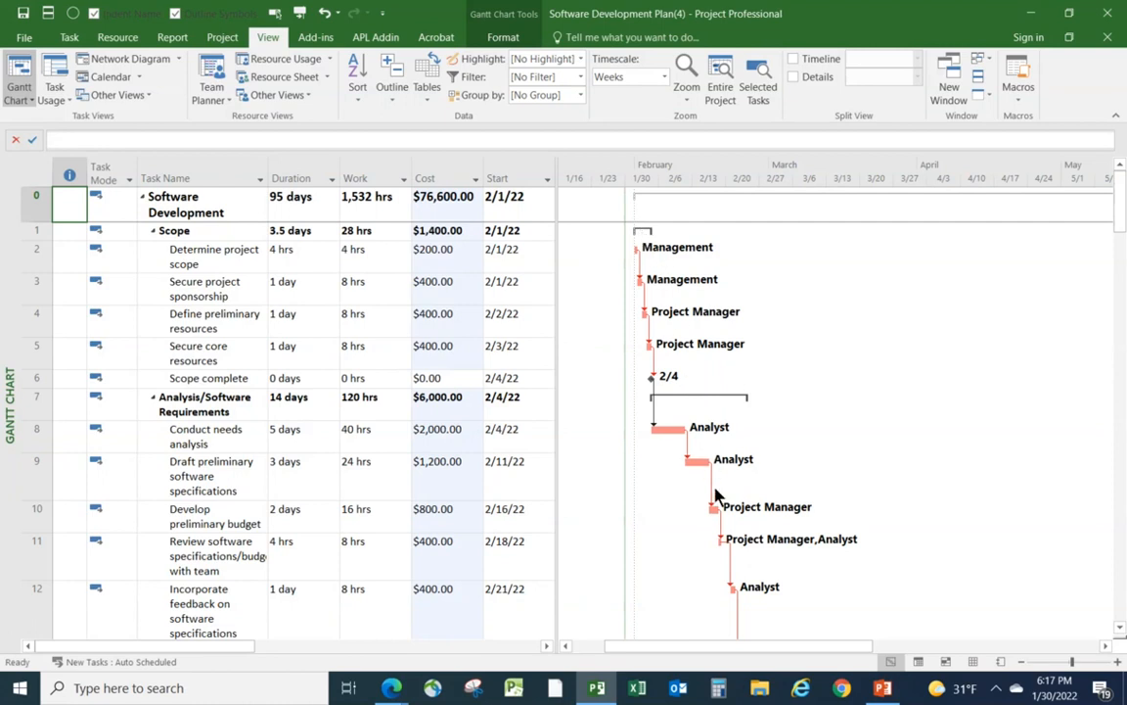
{"action": "left_click_drag", "start_coordinate": [555, 570], "coordinate": [782, 548]}
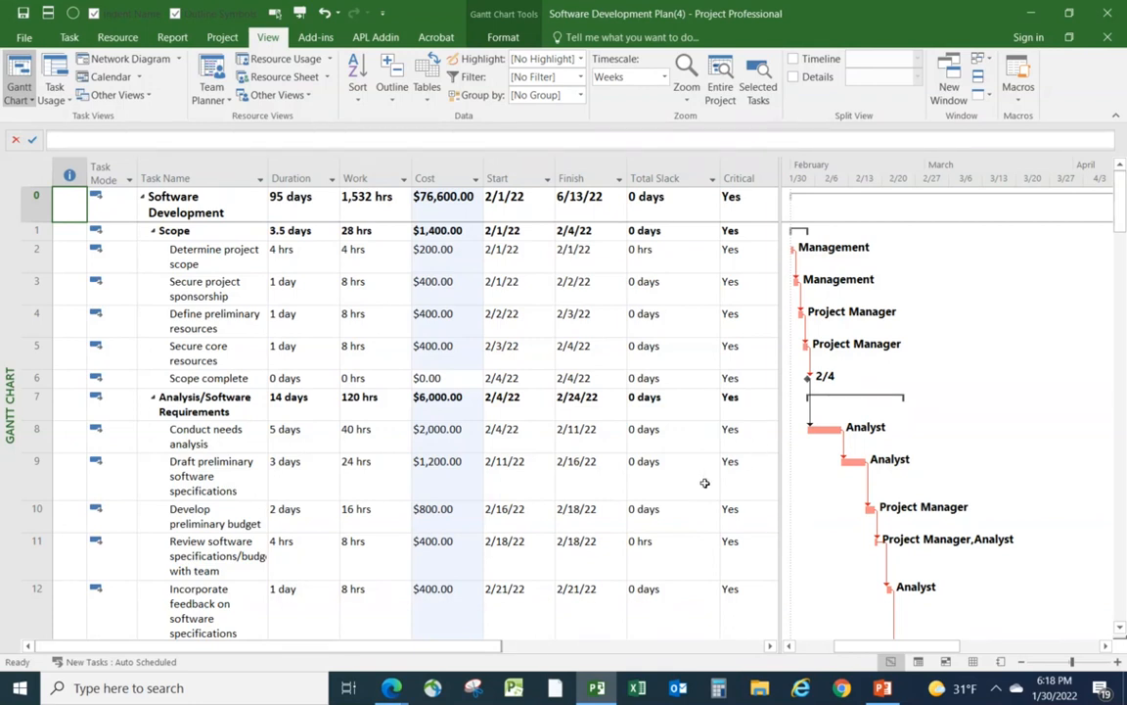
{"action": "right_click", "coordinate": [646, 167]}
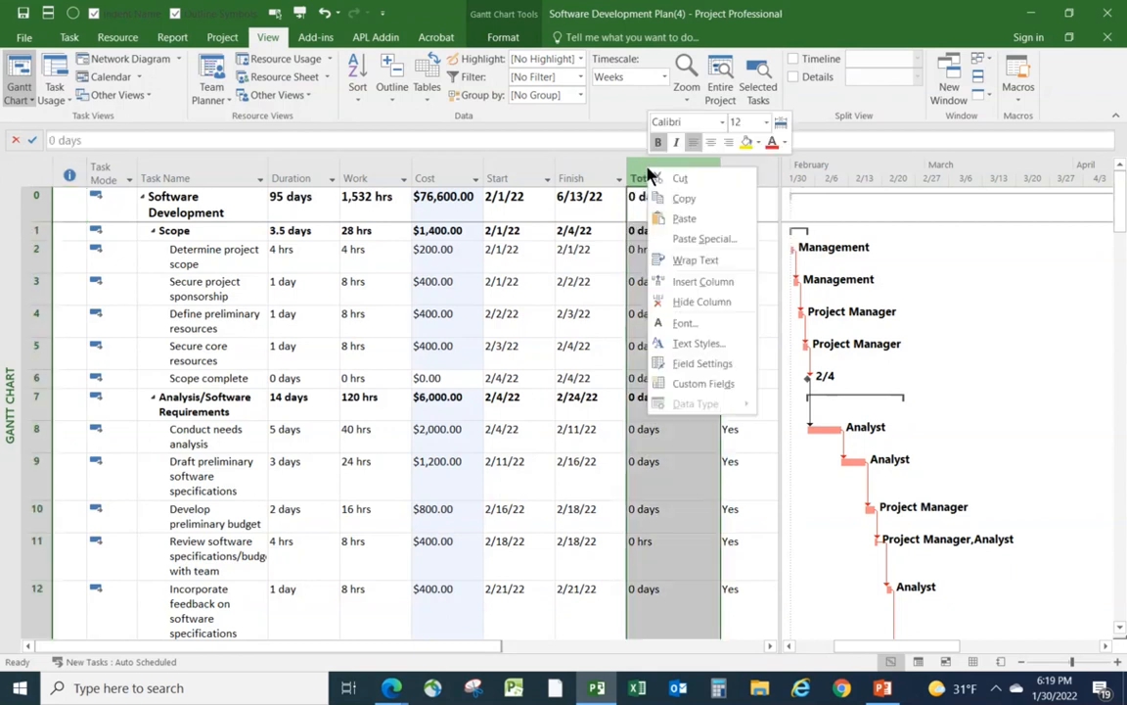
{"action": "left_click", "coordinate": [691, 282]}
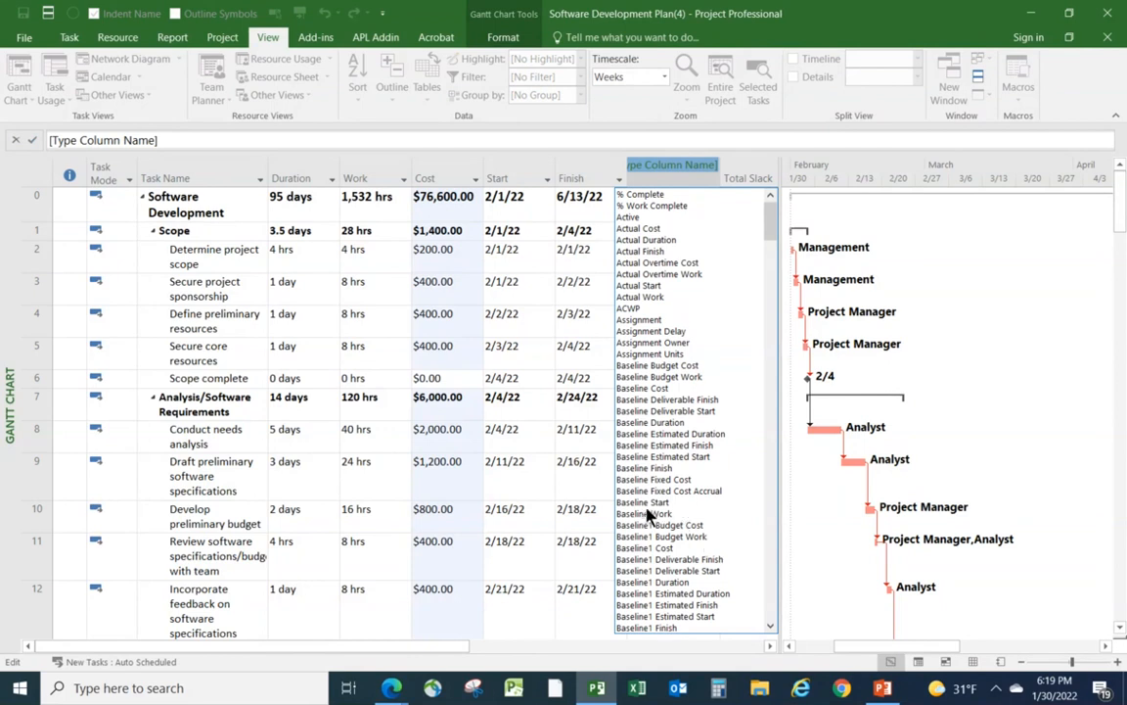
{"action": "left_click", "coordinate": [642, 503]}
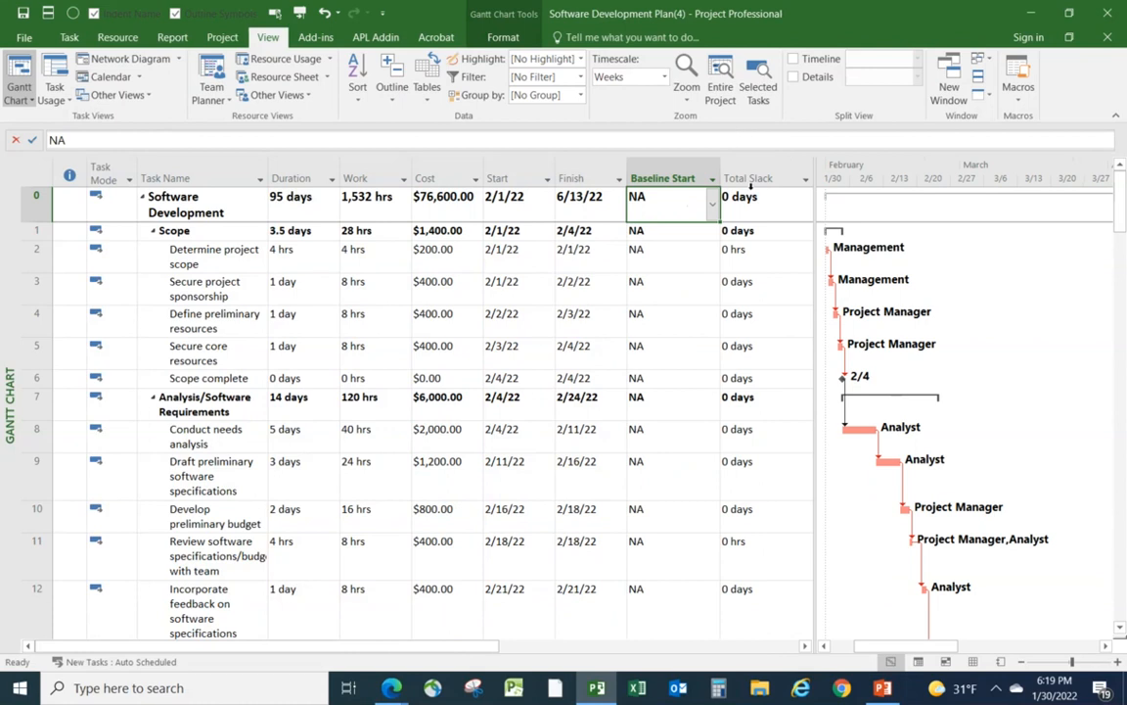
Insert a Baseline Finish column between Baseline Start and Total Slack
{"action": "right_click", "coordinate": [759, 163]}
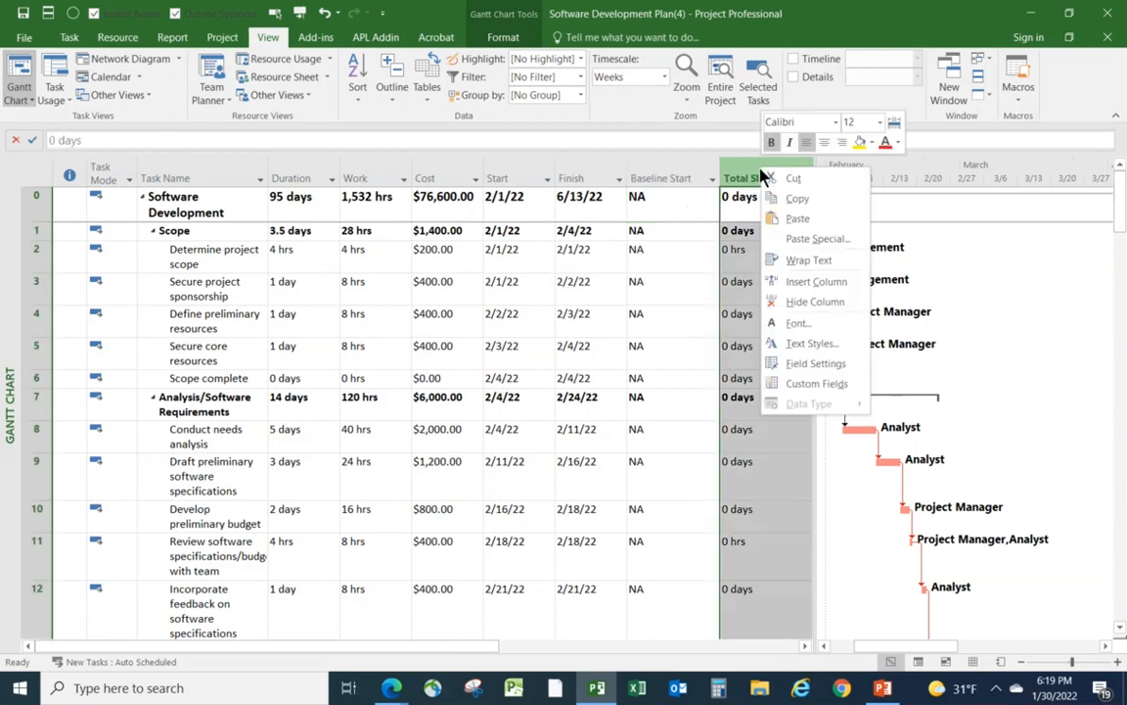
{"action": "left_click", "coordinate": [794, 282]}
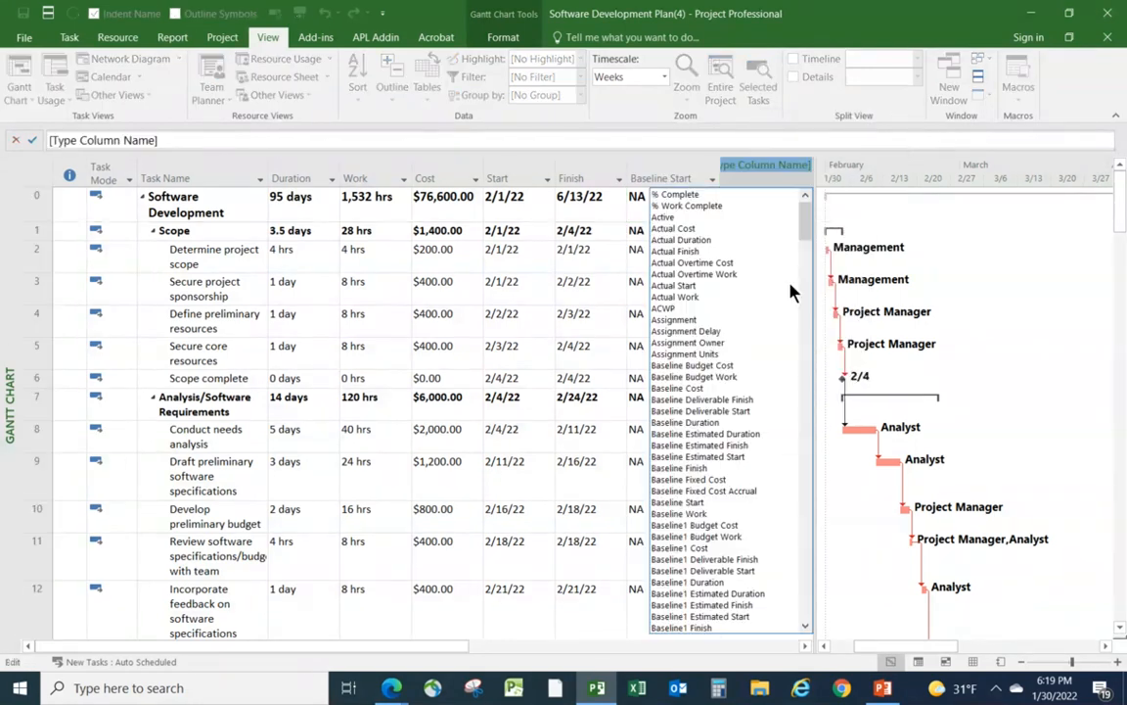
{"action": "left_click", "coordinate": [680, 468]}
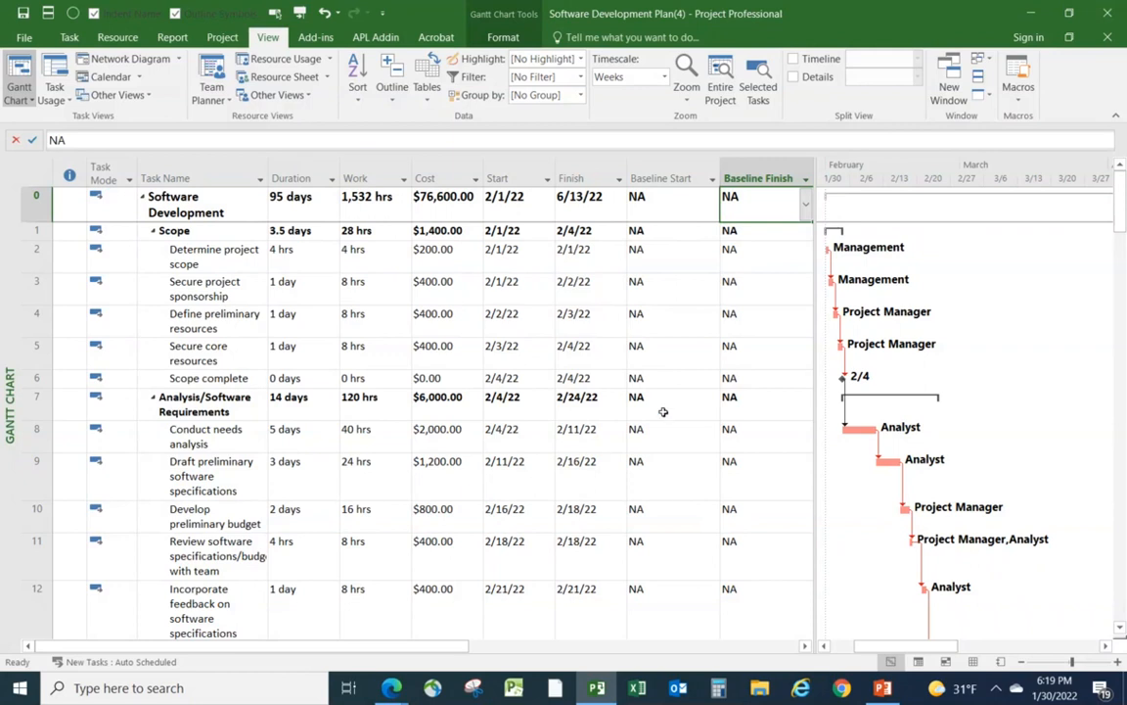
Compare the Start column with Baseline Start and the Finish column with Baseline Finish
{"action": "left_click", "coordinate": [508, 172]}
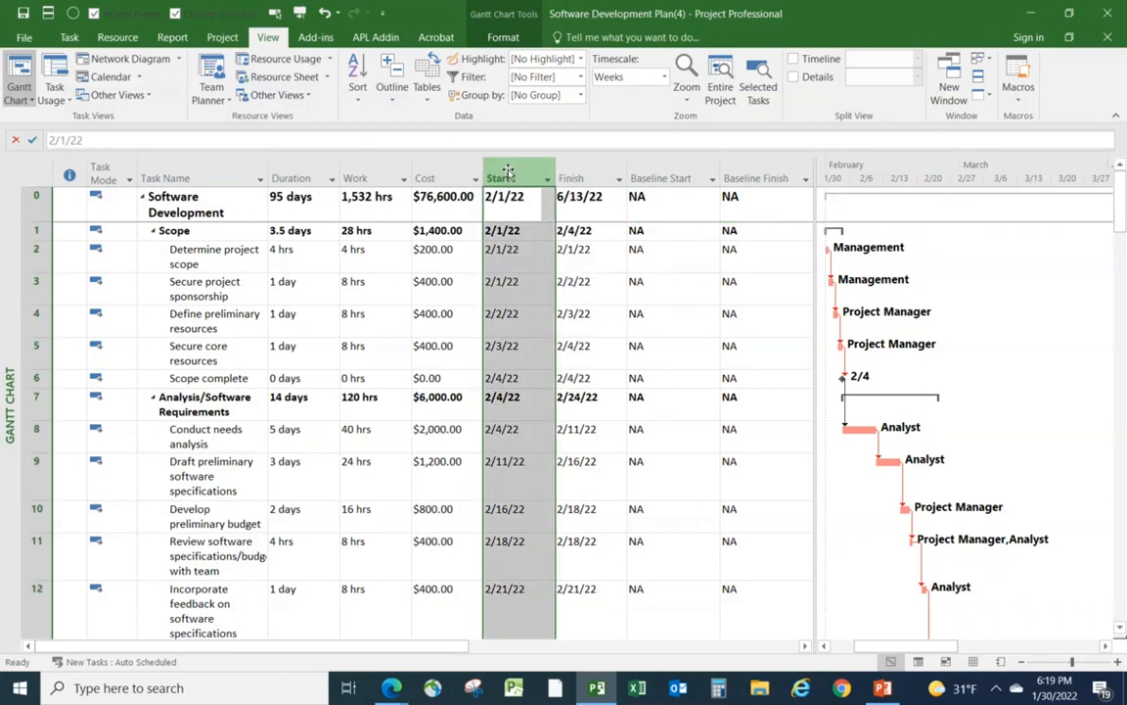
{"action": "left_click", "coordinate": [653, 169]}
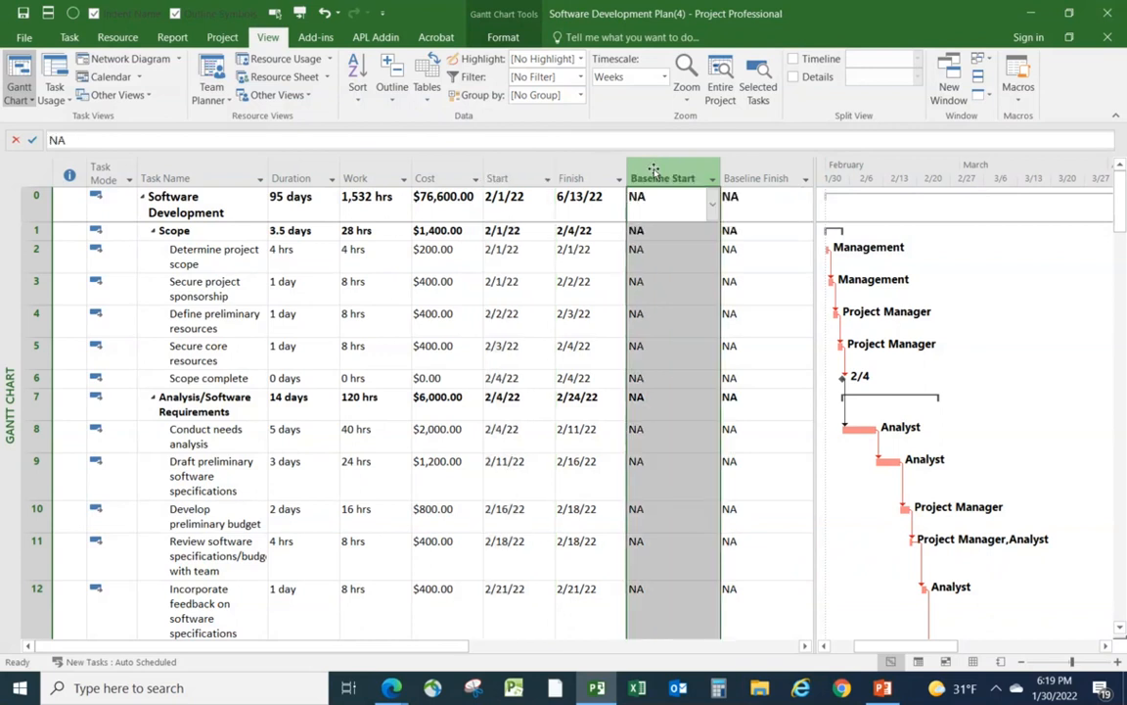
{"action": "left_click", "coordinate": [594, 169]}
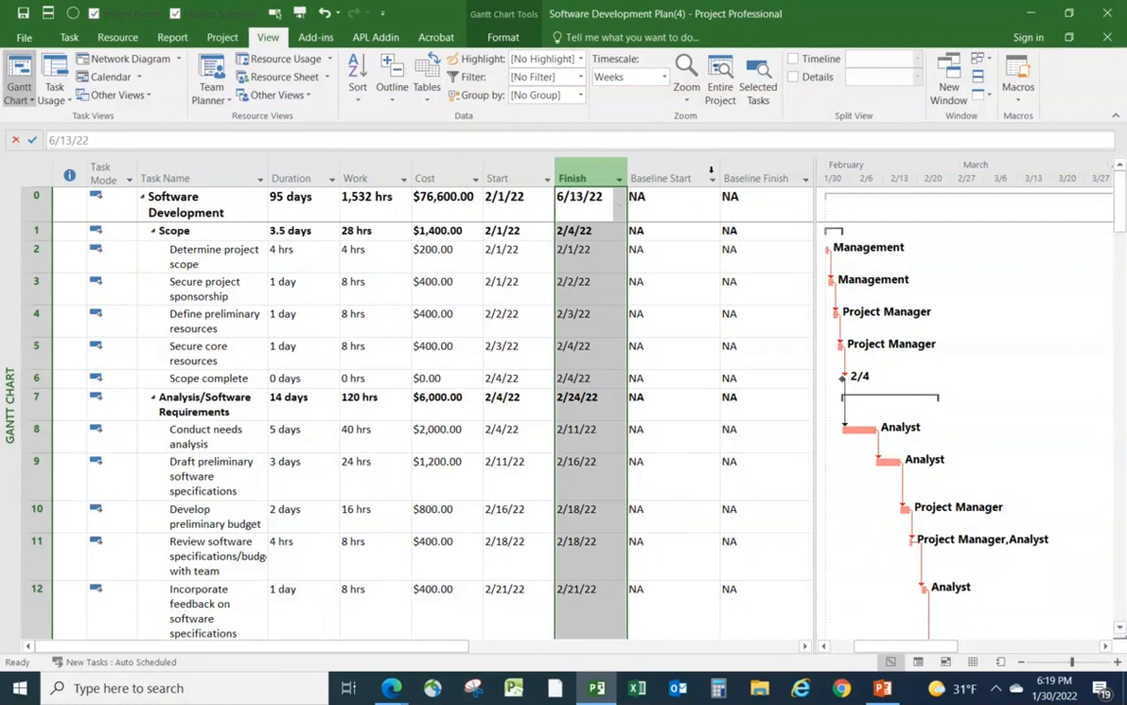
{"action": "left_click", "coordinate": [788, 172]}
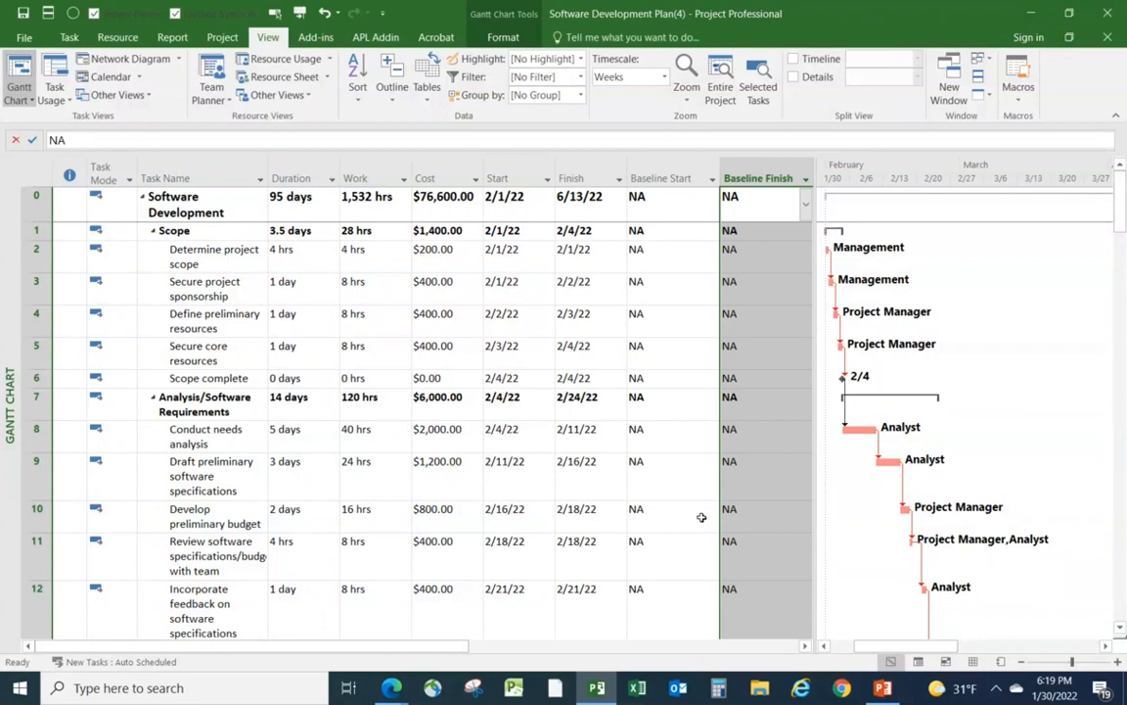
Set the default Baseline for the entire project
{"action": "left_click", "coordinate": [510, 480]}
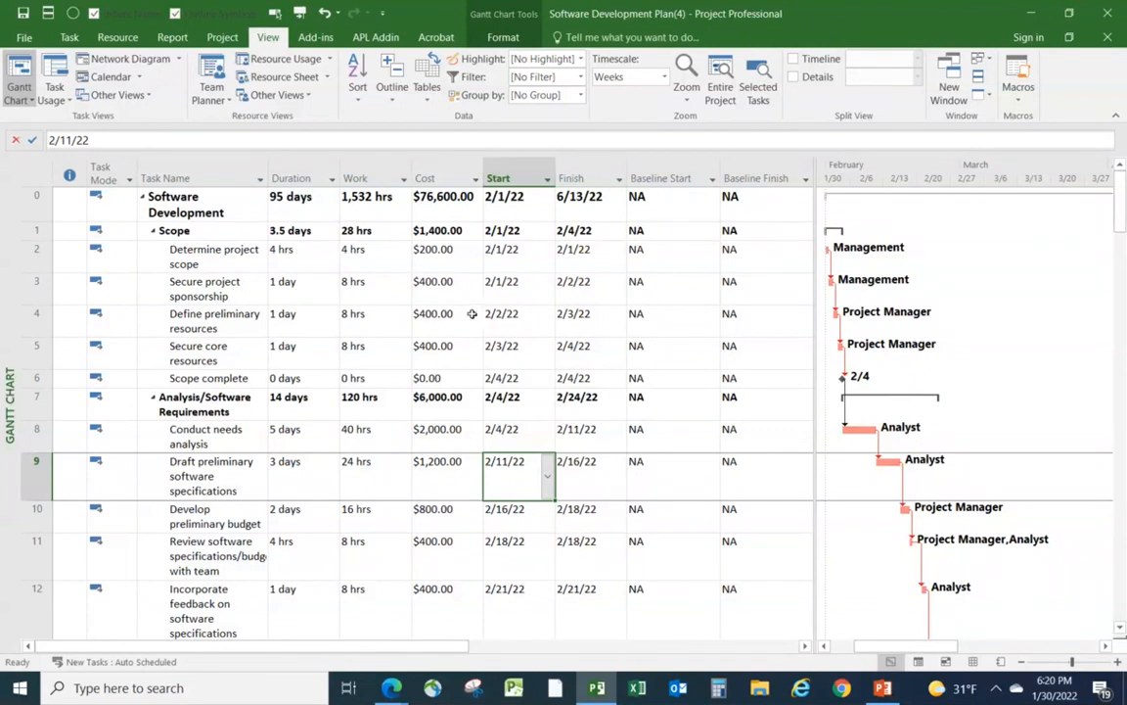
{"action": "left_click", "coordinate": [222, 39]}
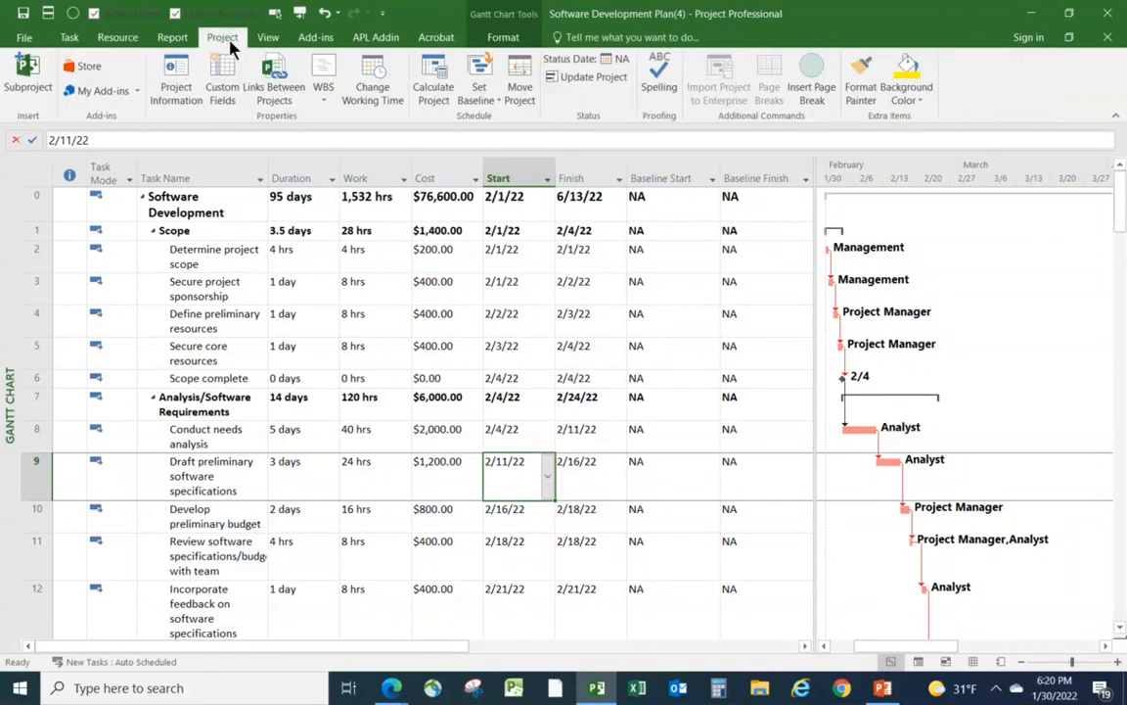
{"action": "left_click", "coordinate": [477, 94]}
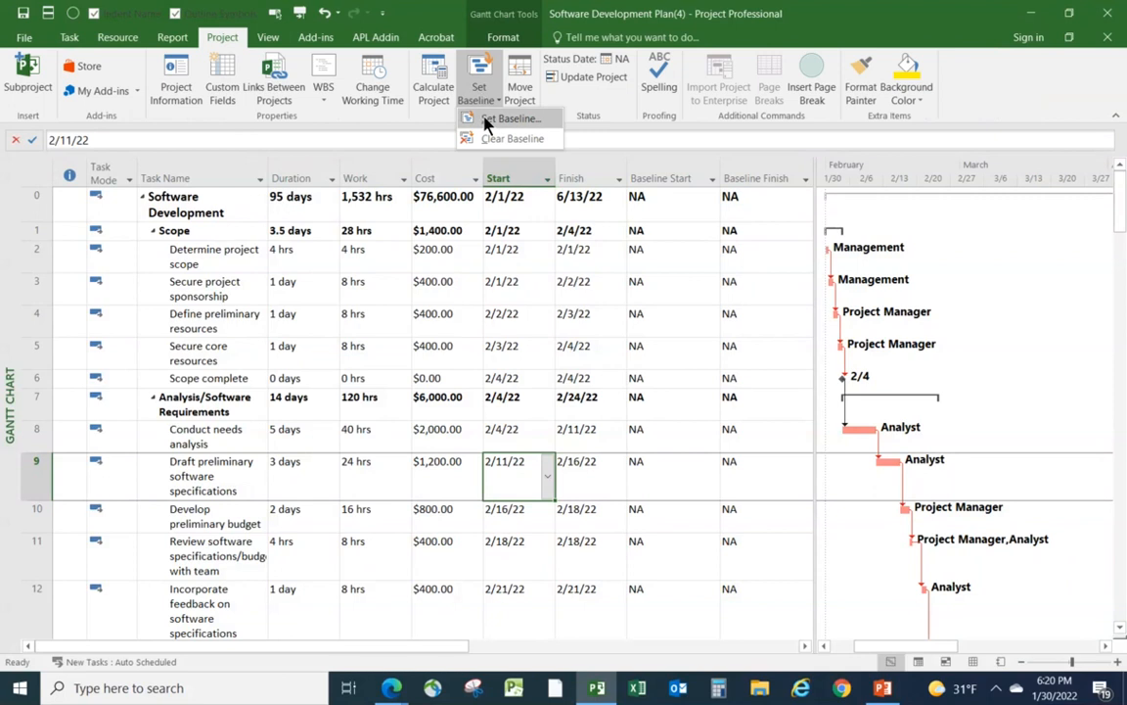
{"action": "left_click", "coordinate": [486, 119]}
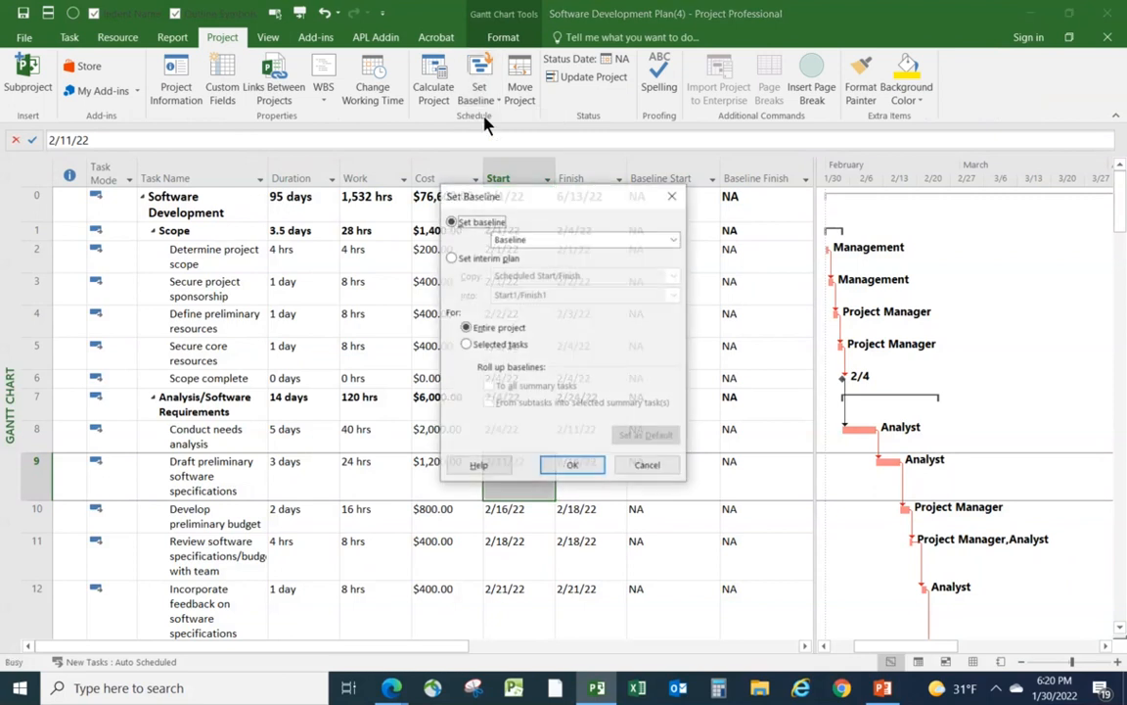
{"action": "left_click", "coordinate": [574, 467]}
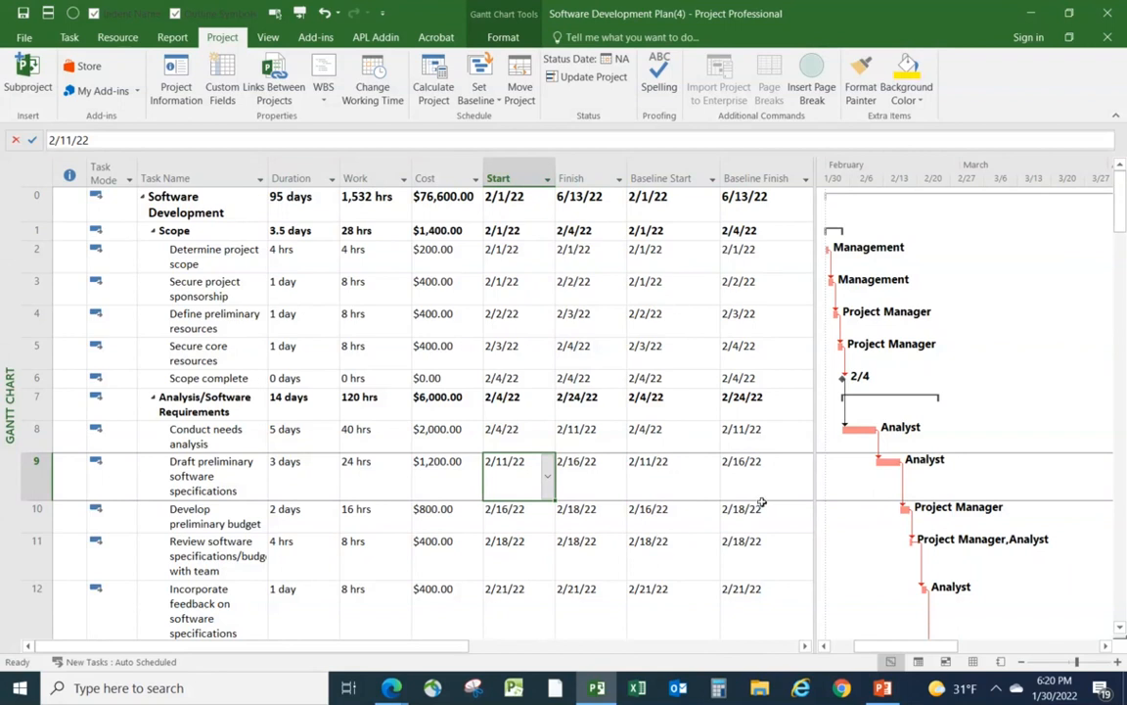
Display the saved Baseline's bars in the Gantt Chart alongside the scheduled task bars
{"action": "left_click", "coordinate": [823, 646]}
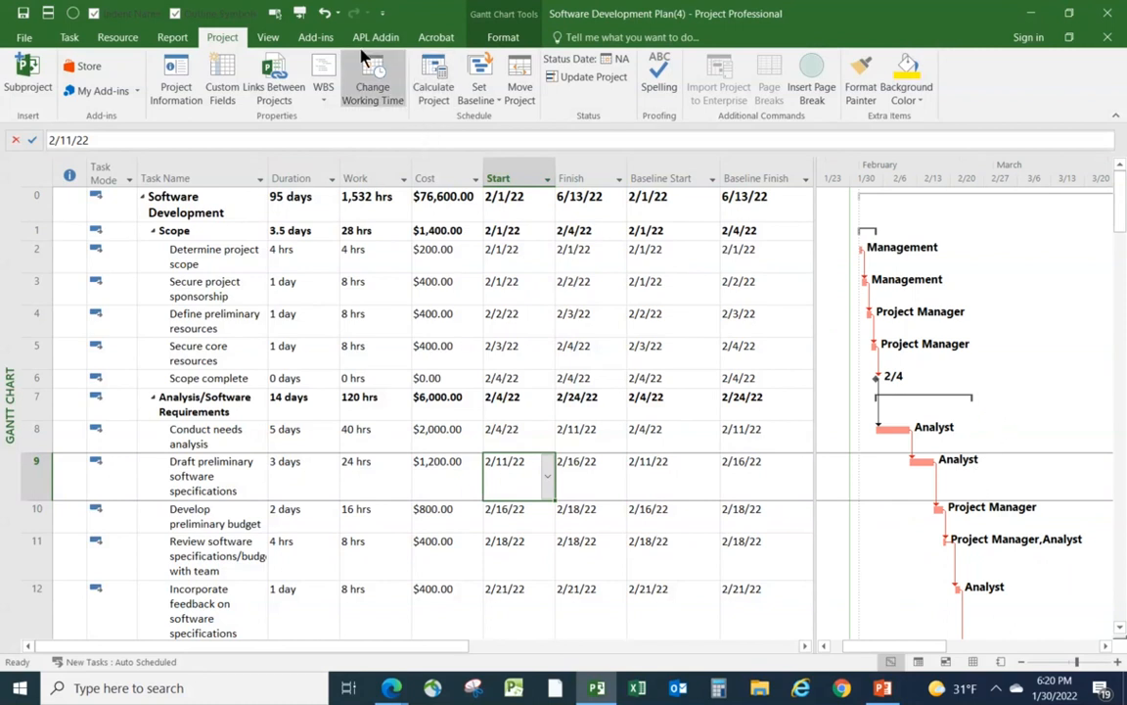
{"action": "left_click", "coordinate": [499, 38]}
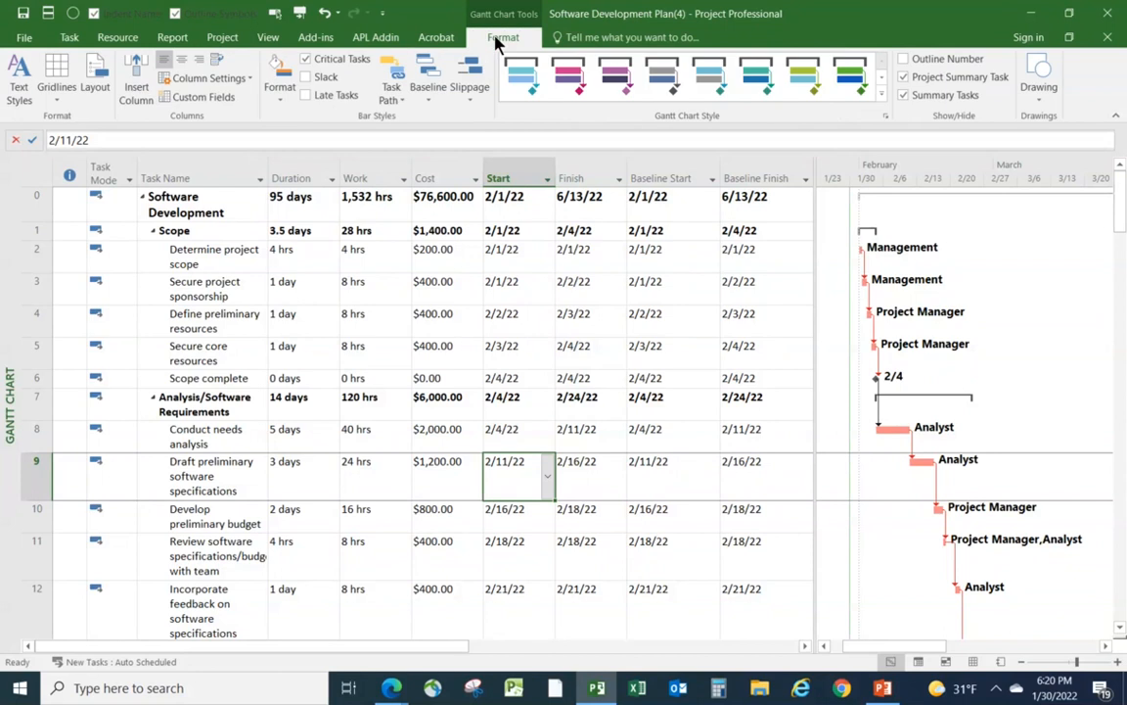
{"action": "left_click", "coordinate": [431, 99]}
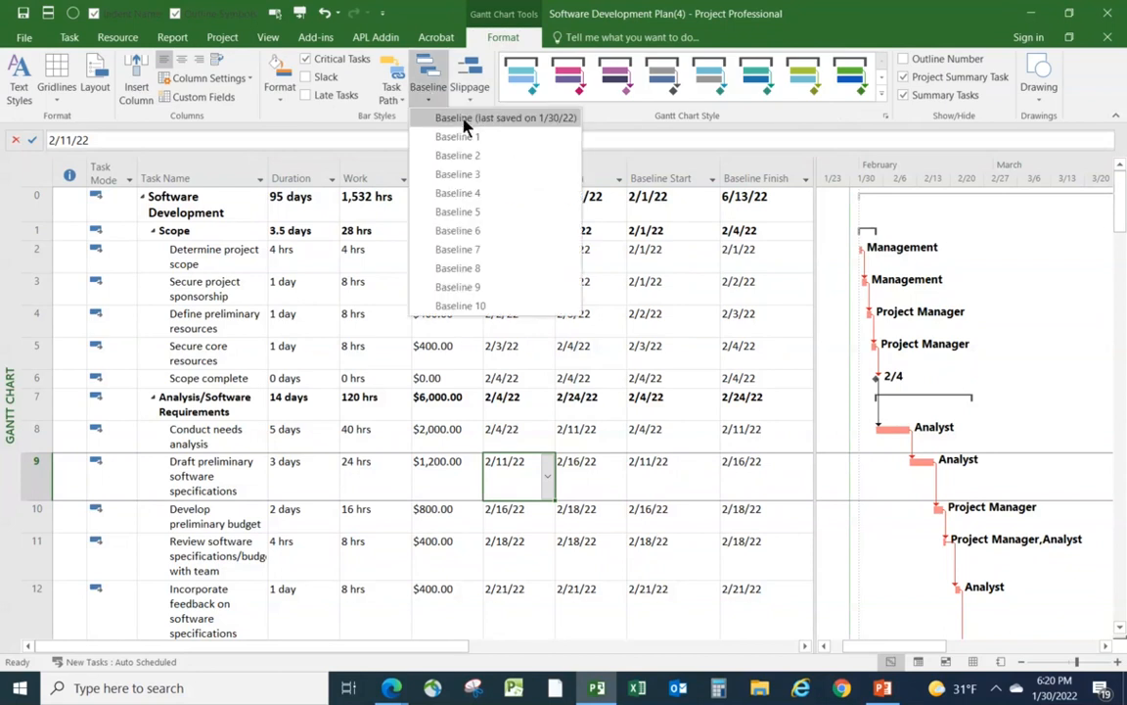
{"action": "left_click", "coordinate": [466, 120]}
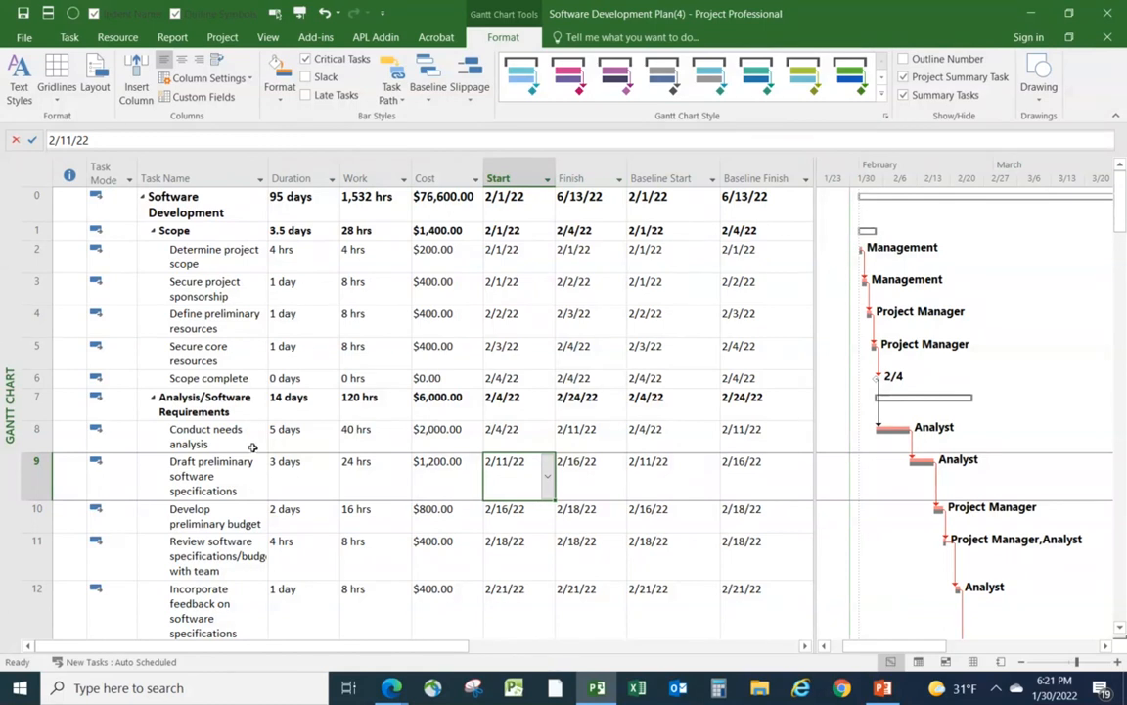
Set the duration of the Conduct needs analysis task to 7 days
{"action": "left_click", "coordinate": [305, 433]}
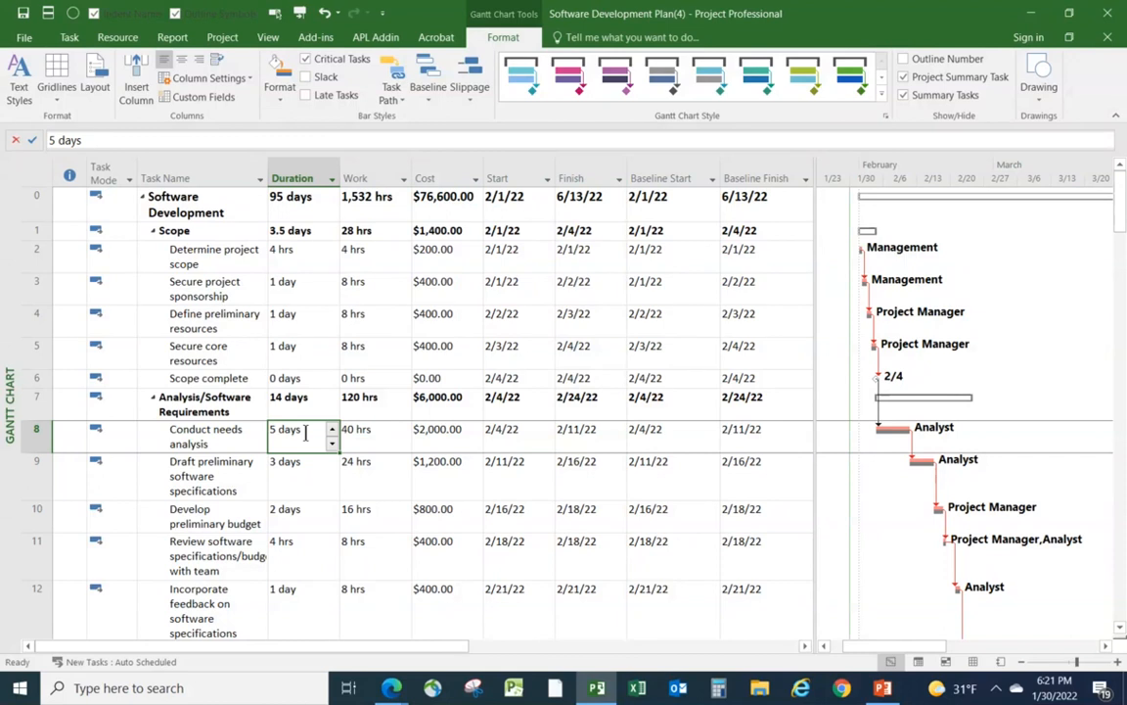
{"action": "type", "text": "7"}
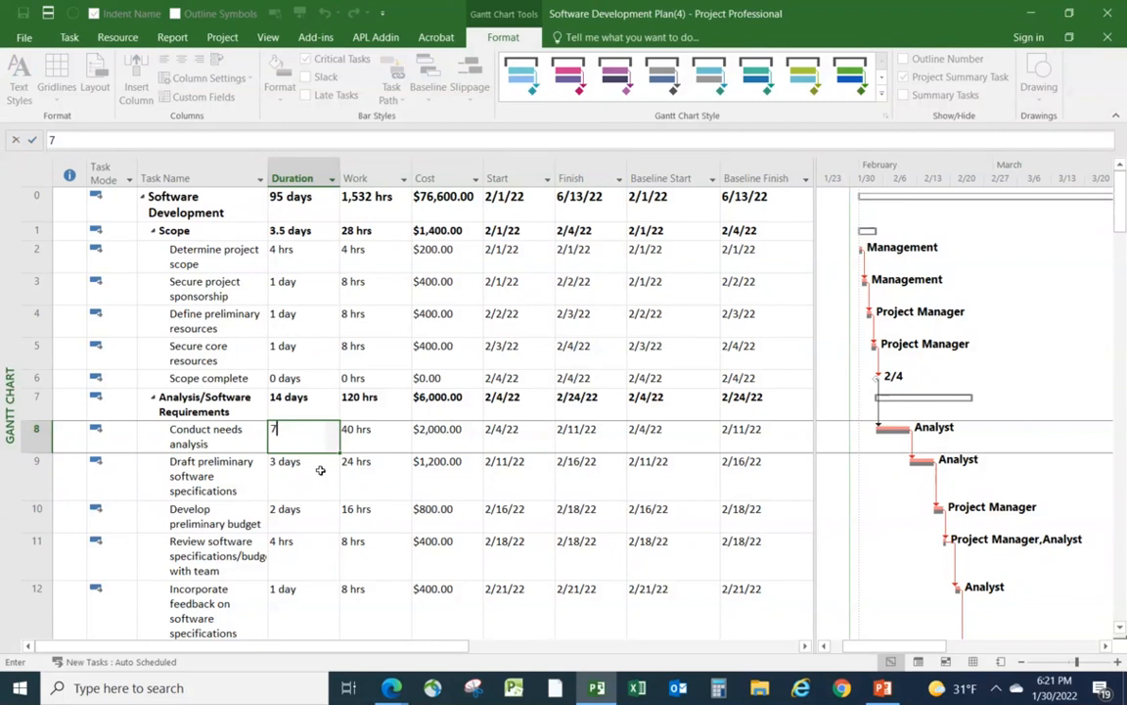
{"action": "key", "text": "Return"}
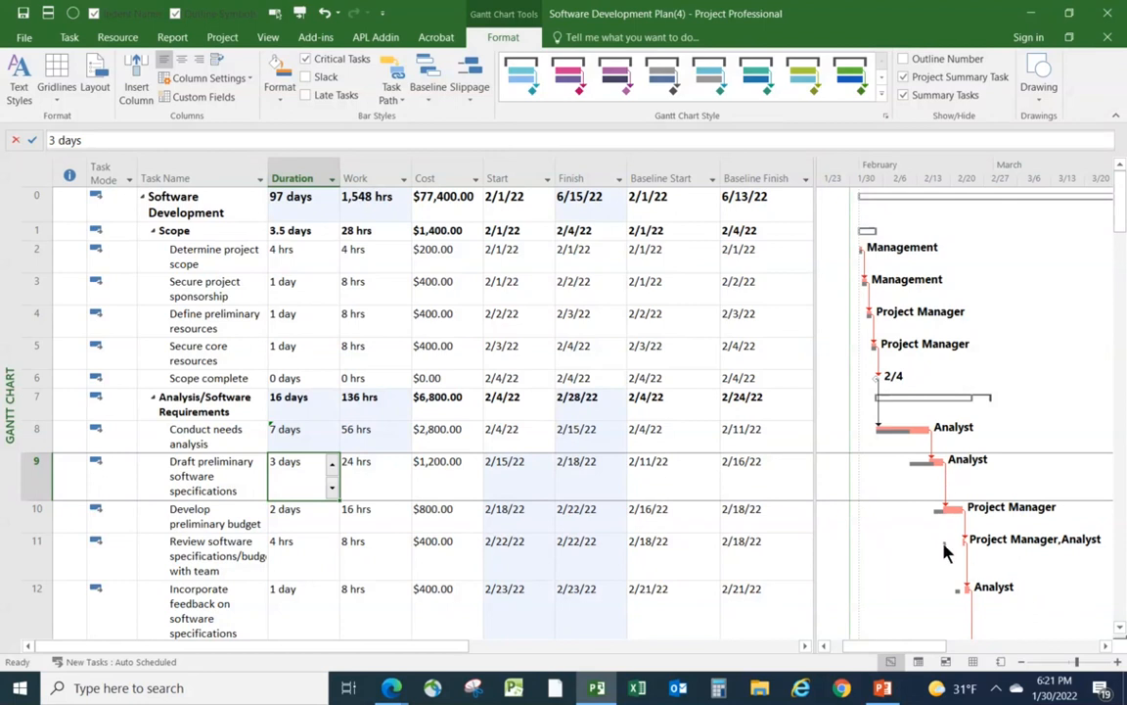
Compare the scheduled bars and dates with the baseline from Scope down to Testing, and switch to PowerPoint
{"action": "scroll", "coordinate": [1017, 587], "scroll_direction": "down", "scroll_amount": 1}
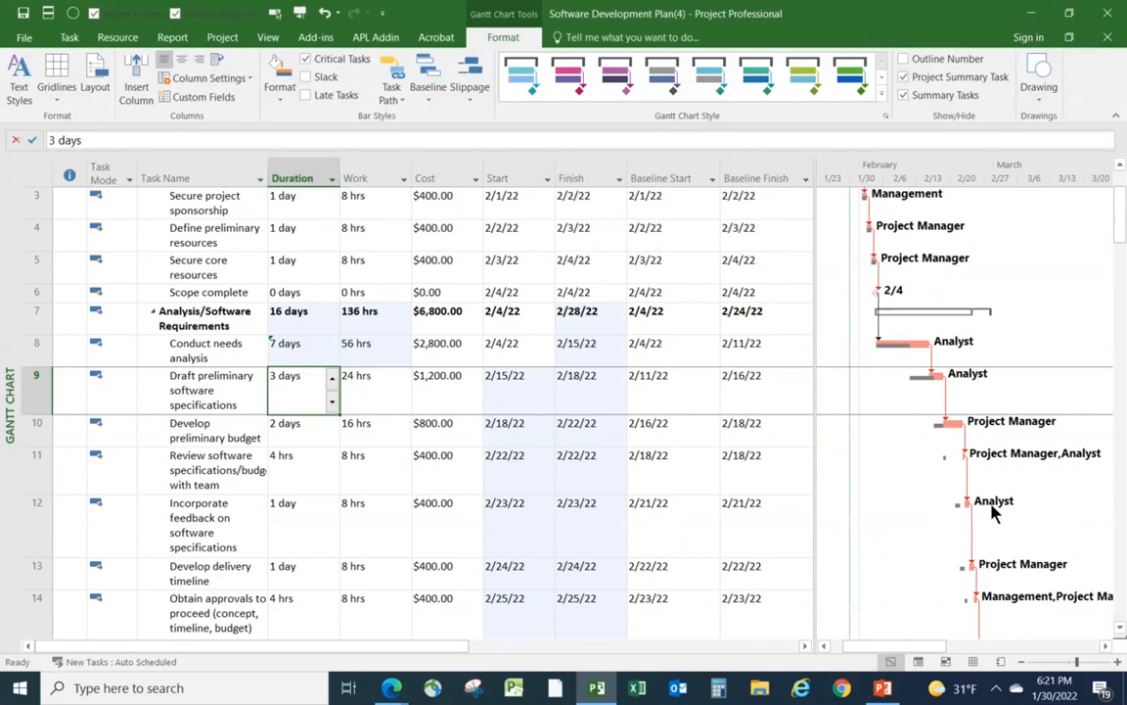
{"action": "scroll", "coordinate": [1031, 541], "scroll_direction": "down", "scroll_amount": 2}
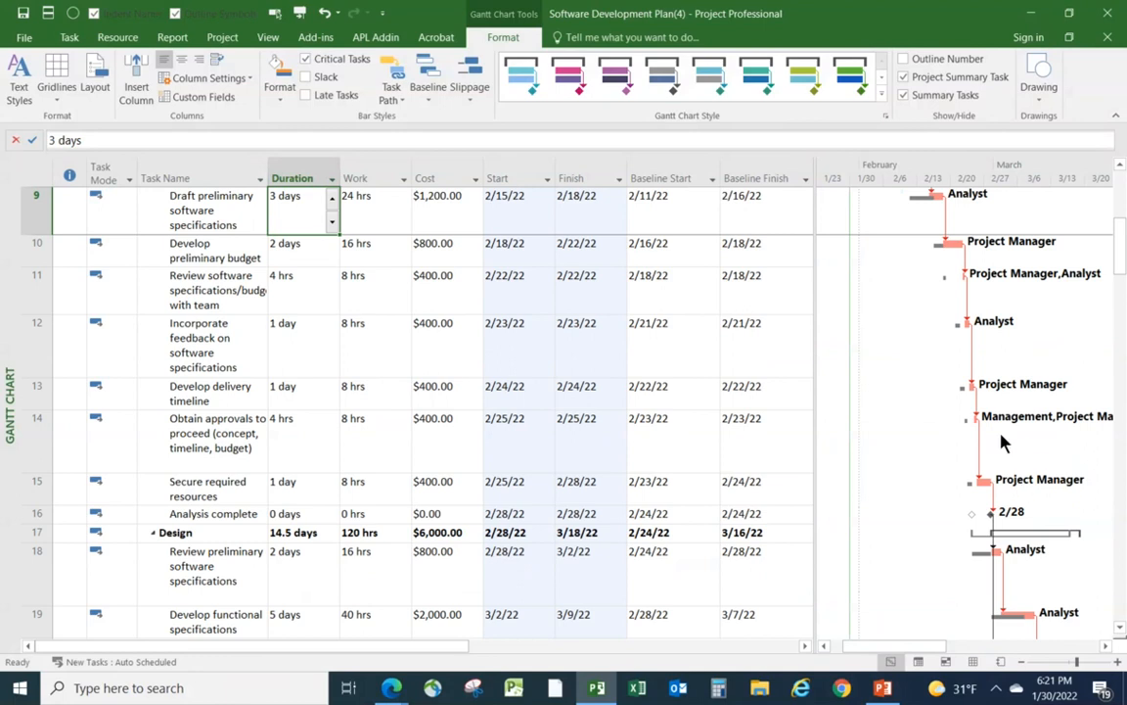
{"action": "scroll", "coordinate": [1001, 443], "scroll_direction": "up", "scroll_amount": 1}
{"action": "scroll", "coordinate": [1001, 443], "scroll_direction": "down", "scroll_amount": 1}
{"action": "scroll", "coordinate": [1001, 443], "scroll_direction": "up", "scroll_amount": 2}
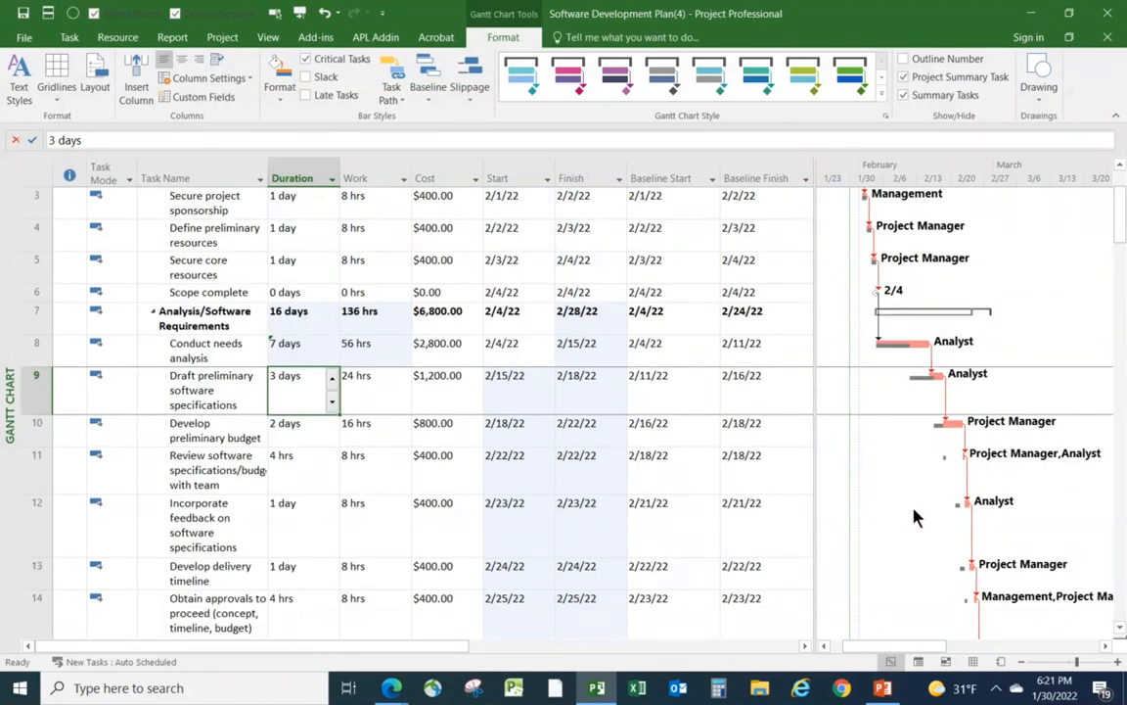
{"action": "scroll", "coordinate": [404, 409], "scroll_direction": "up", "scroll_amount": 1}
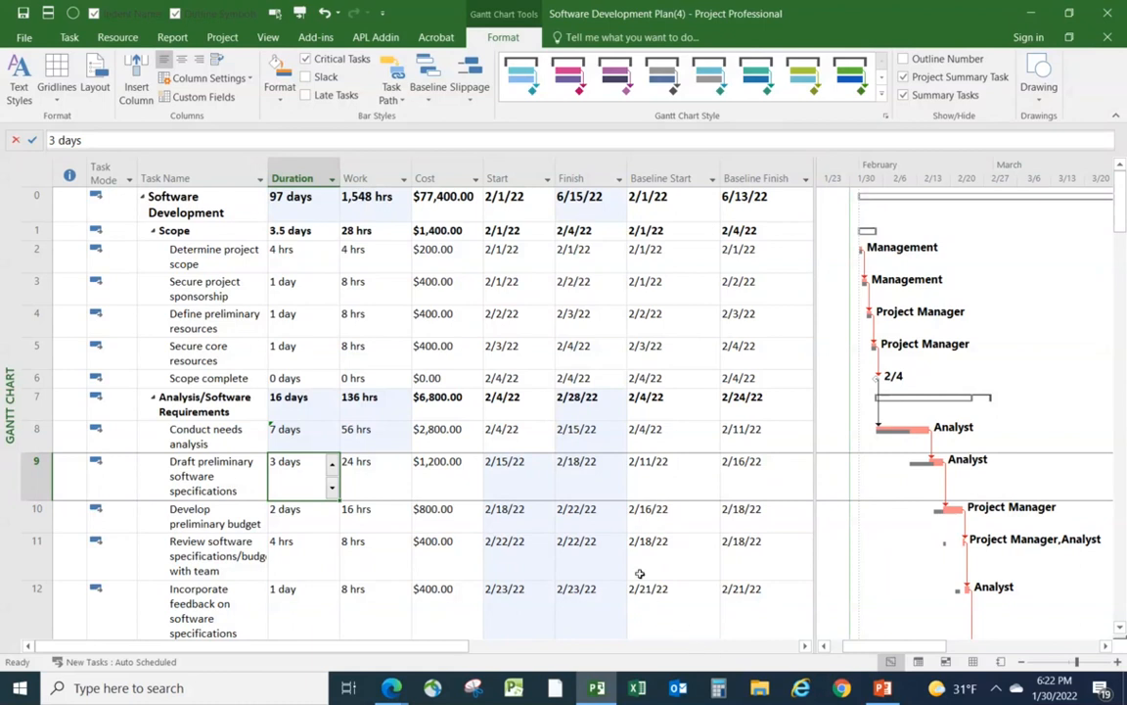
{"action": "mouse_move", "coordinate": [277, 427]}
{"action": "scroll", "coordinate": [636, 544], "scroll_direction": "down", "scroll_amount": 7}
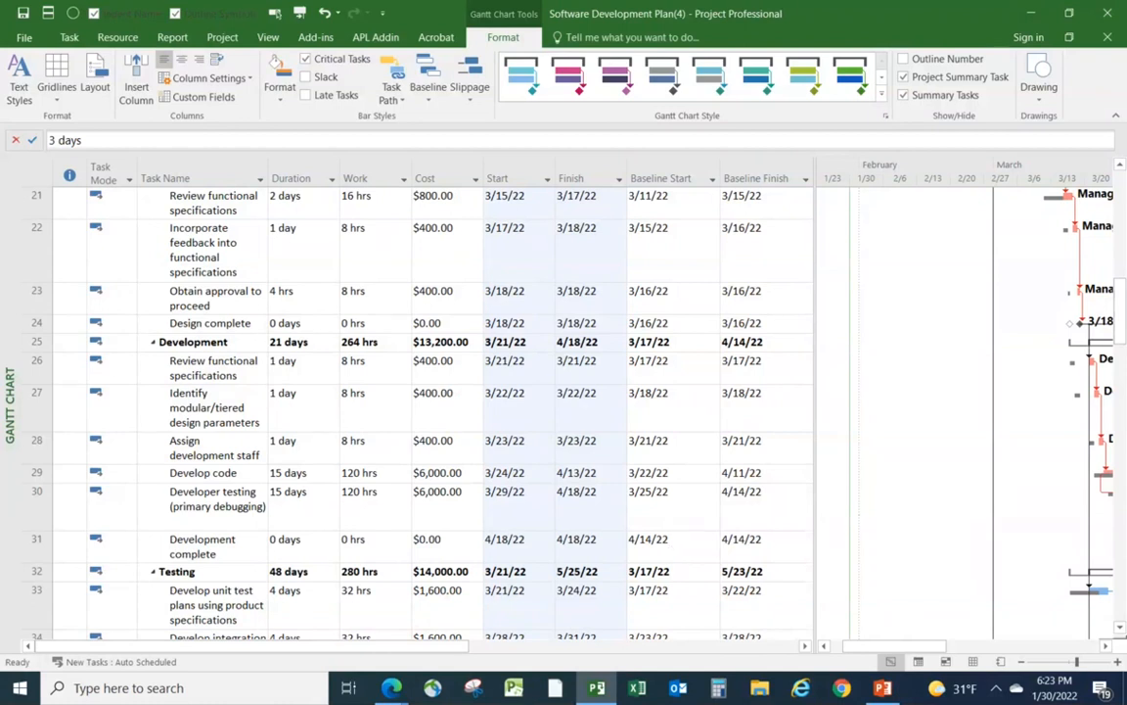
{"action": "key", "text": "alt+Tab"}
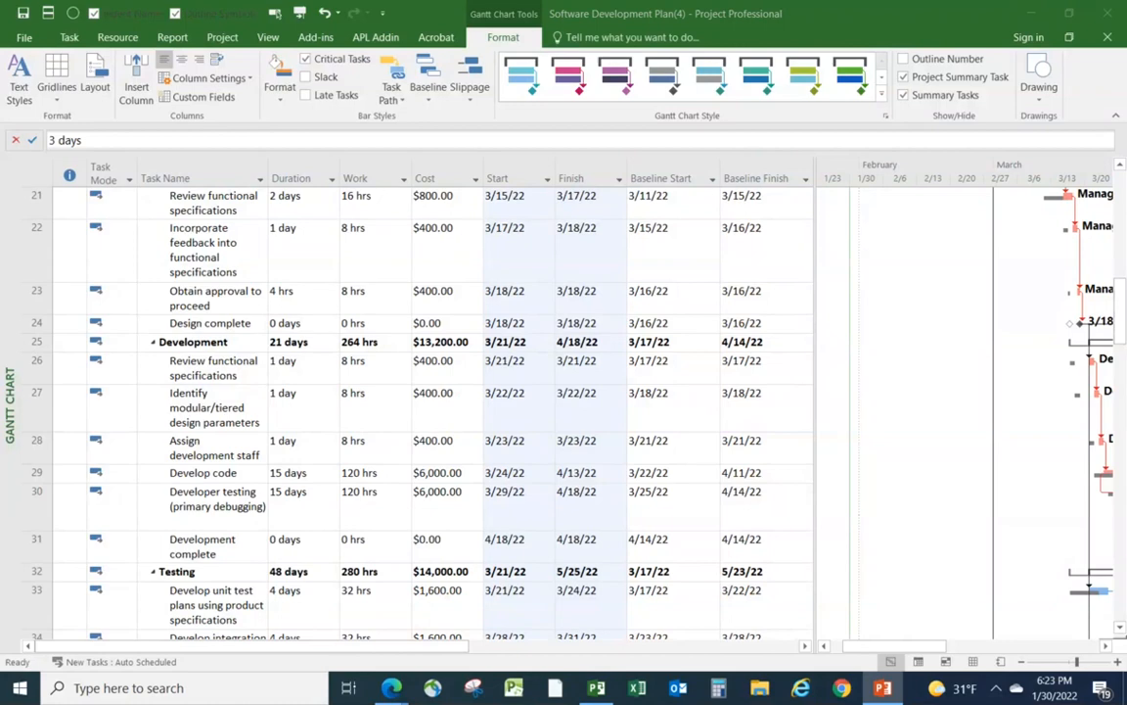